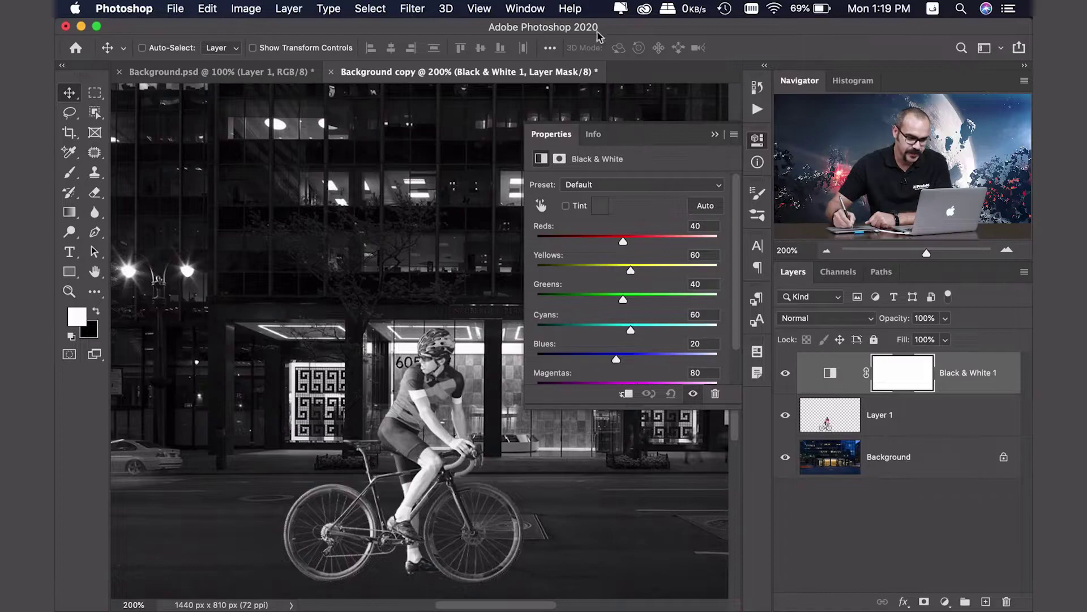
Delete the Black & White 1 adjustment layer above the cyclist
left_click(757, 139)
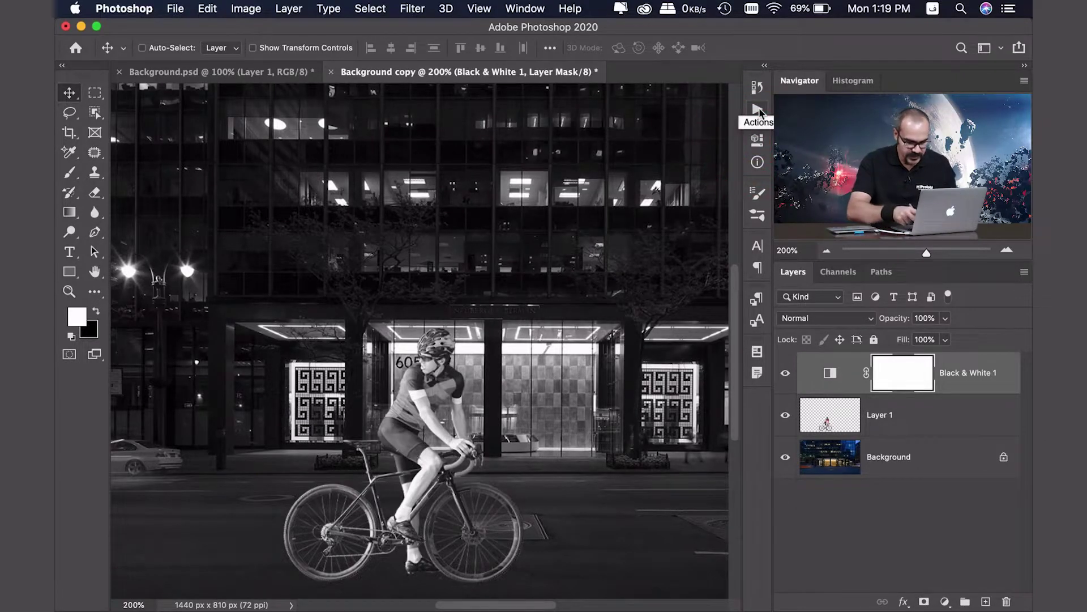
key("super+1")
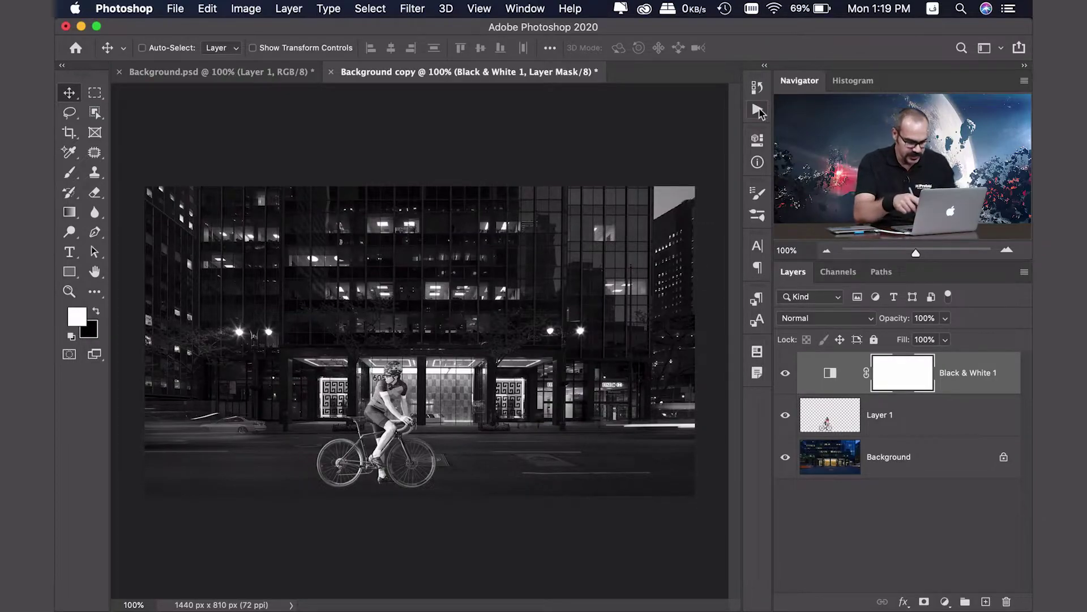
key("super+equal")
key("super+equal")
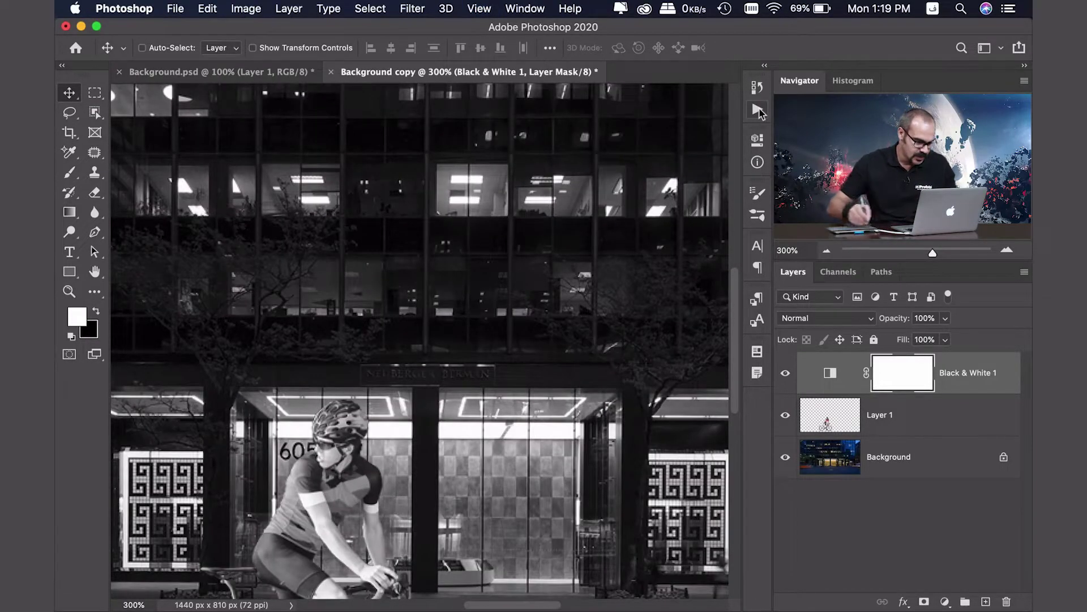
left_click_drag(454, 355, 561, 150)
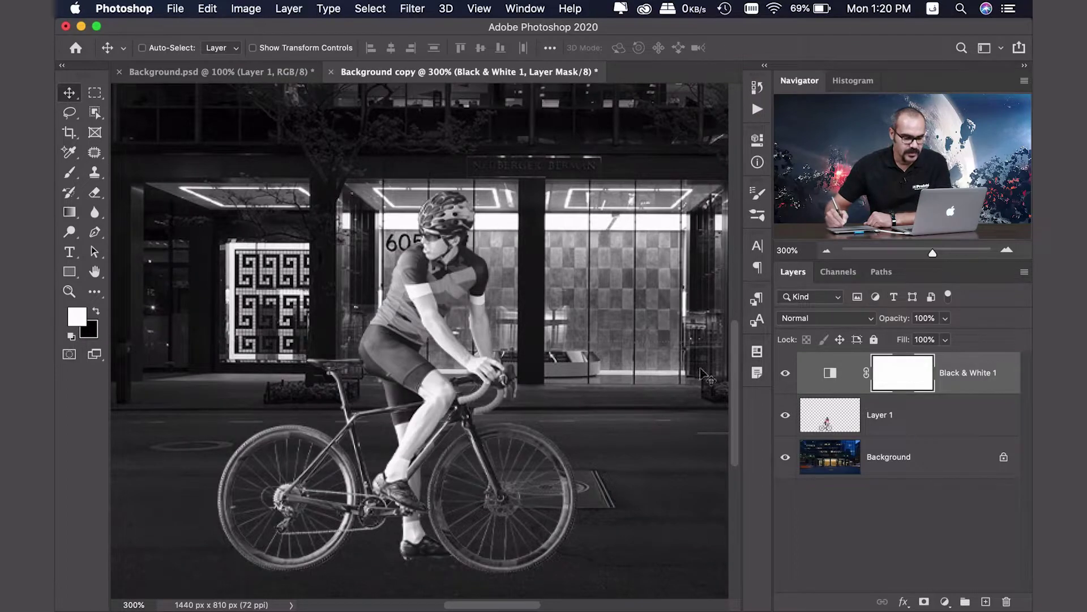
left_click_drag(980, 381, 1007, 601)
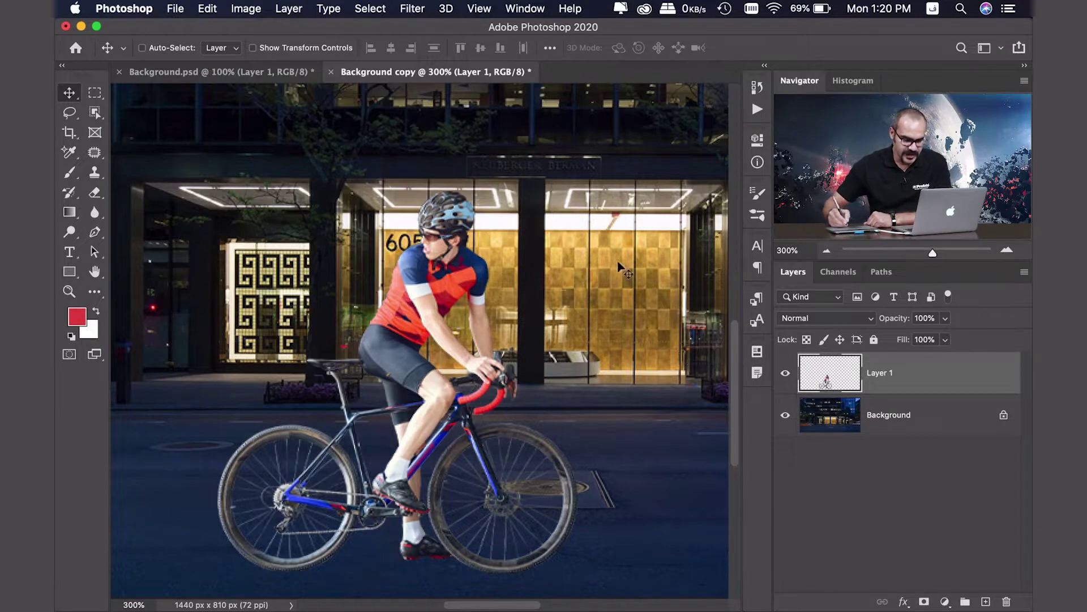
Duplicate Layer 1 and the Background layer, and place the Background copy between Layer 1 and Layer 1 copy
left_click(906, 415)
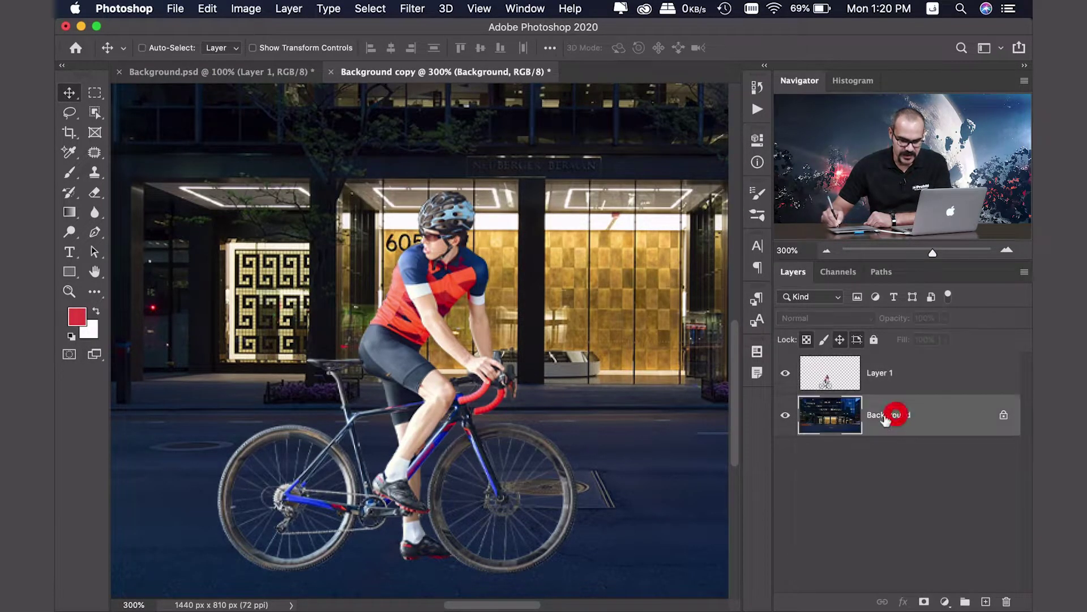
left_click(890, 369)
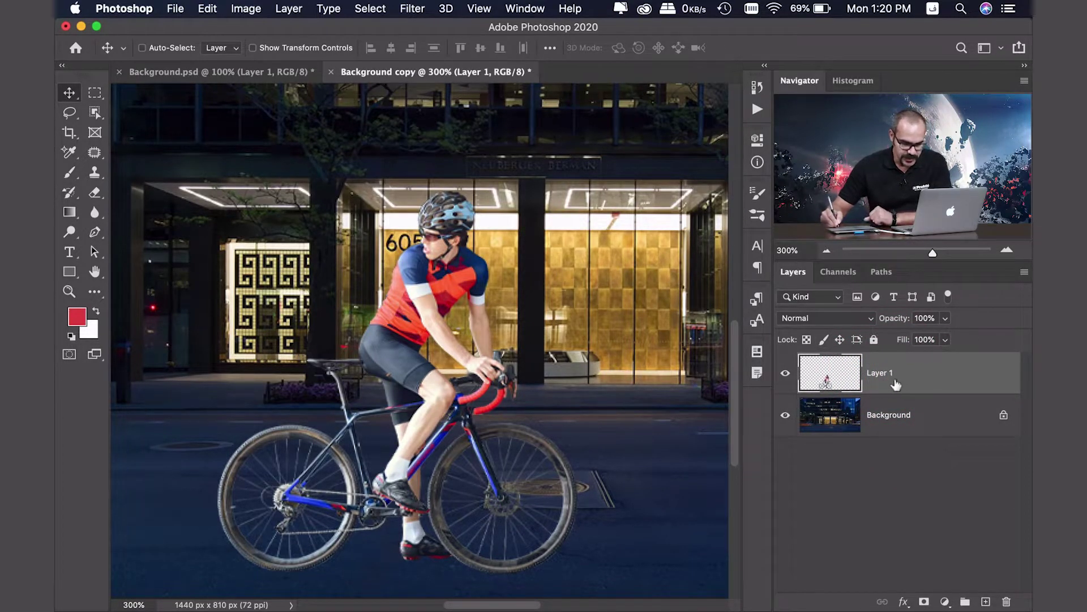
left_click(920, 378)
left_click_drag(920, 379, 986, 600)
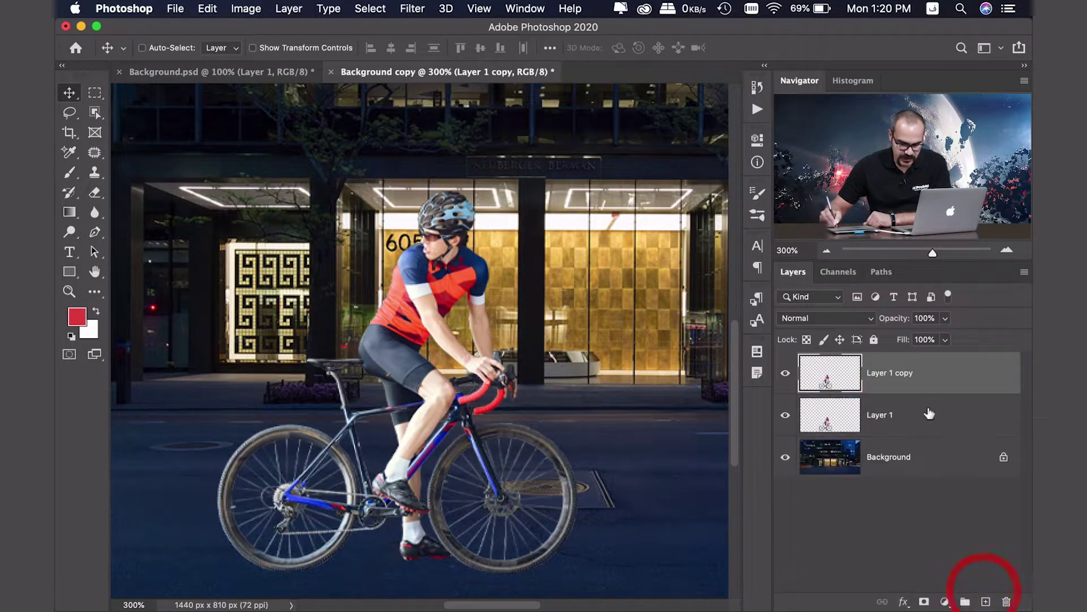
left_click_drag(929, 454, 986, 600)
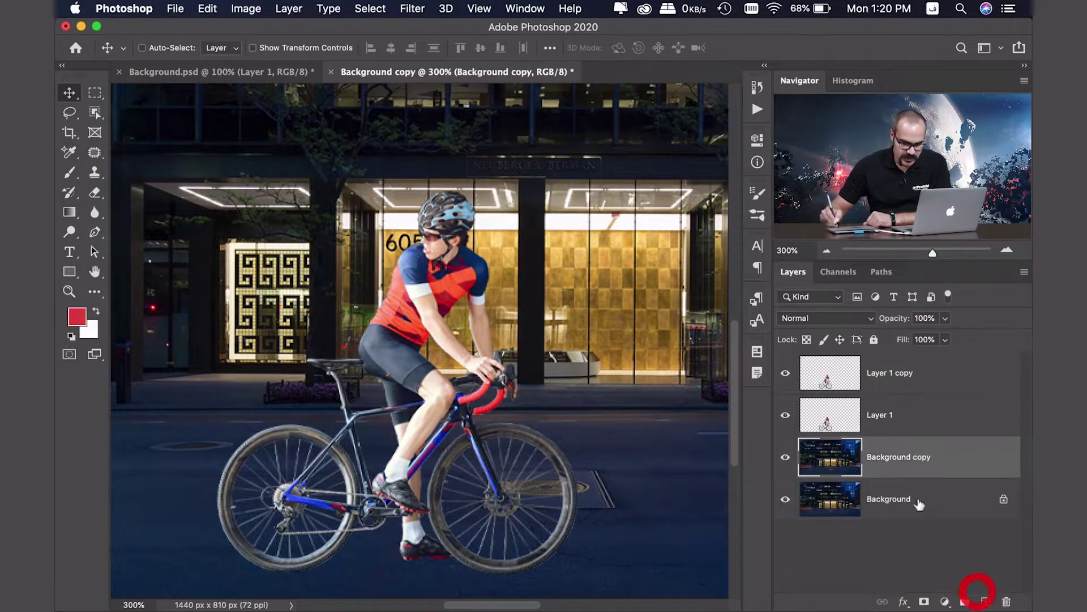
left_click_drag(925, 456, 867, 408)
left_click(923, 374)
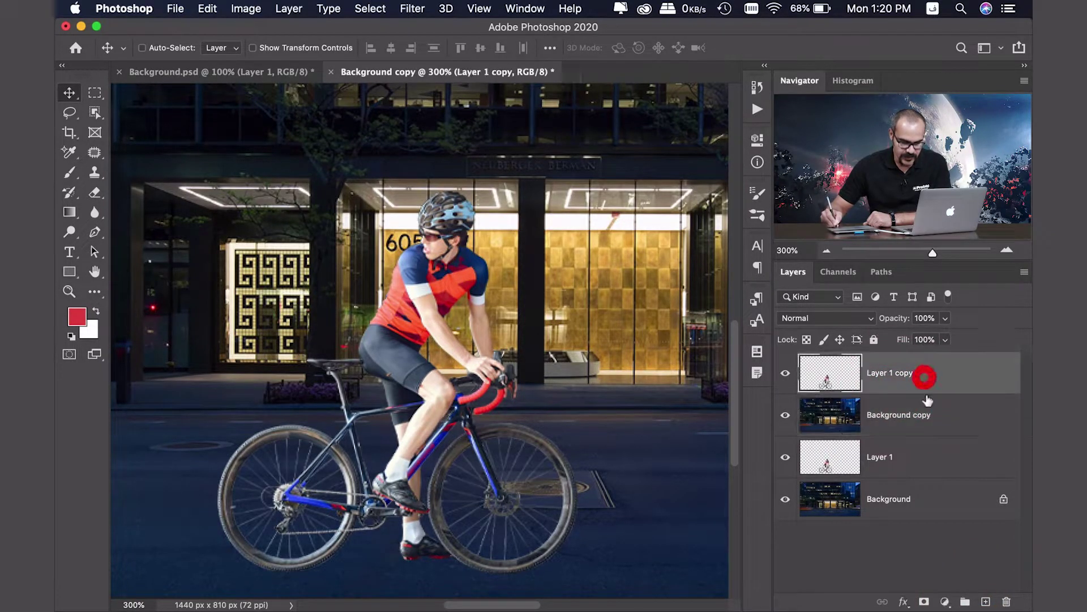
left_click(924, 413)
left_click(918, 457)
left_click(922, 498)
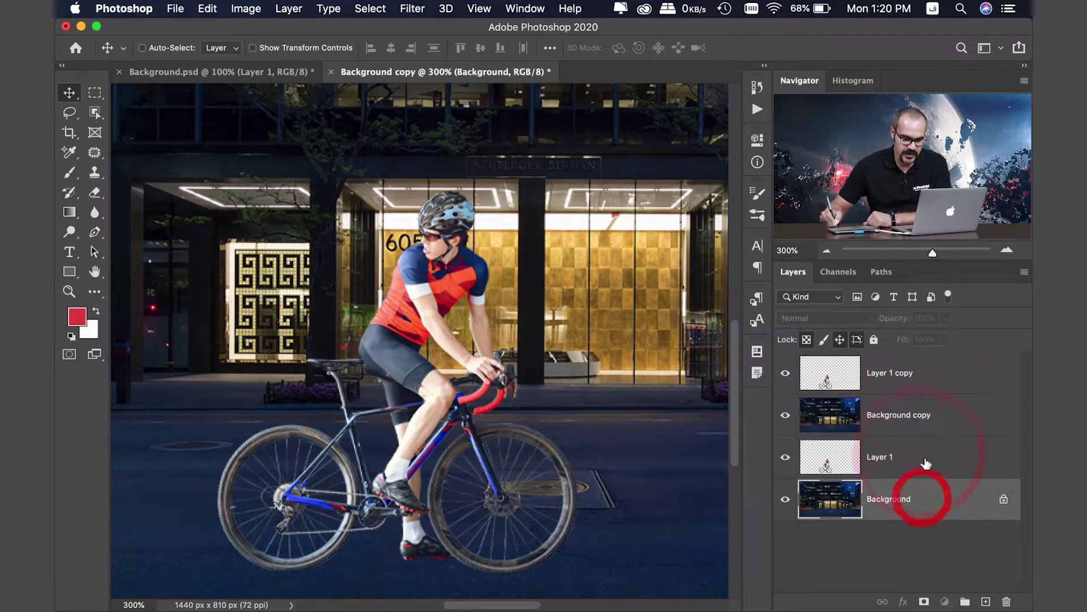
left_click(925, 456)
left_click(930, 373)
left_click(933, 415)
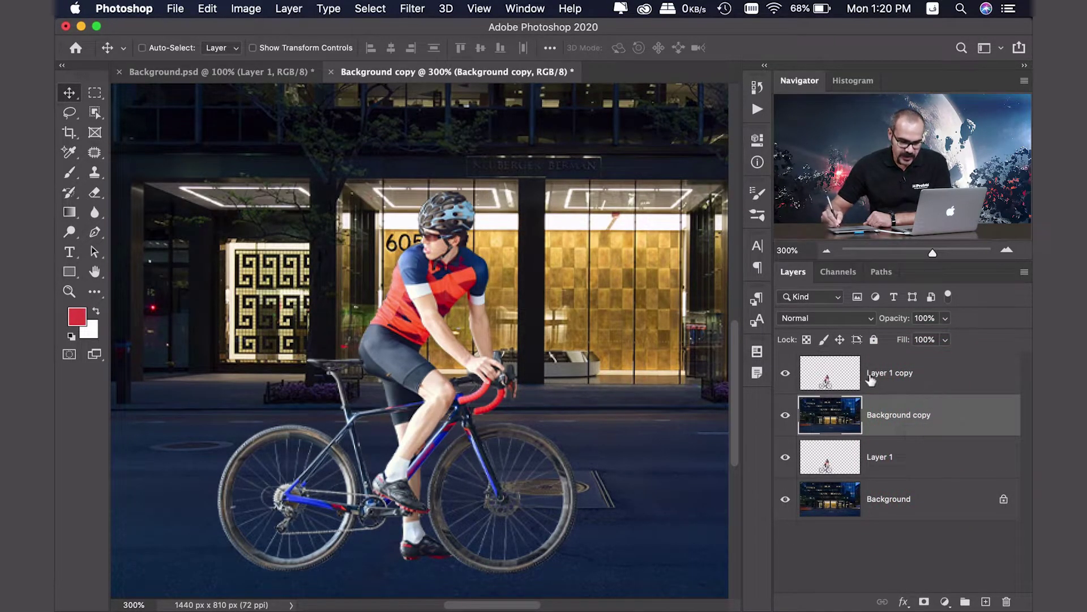
left_click(906, 376)
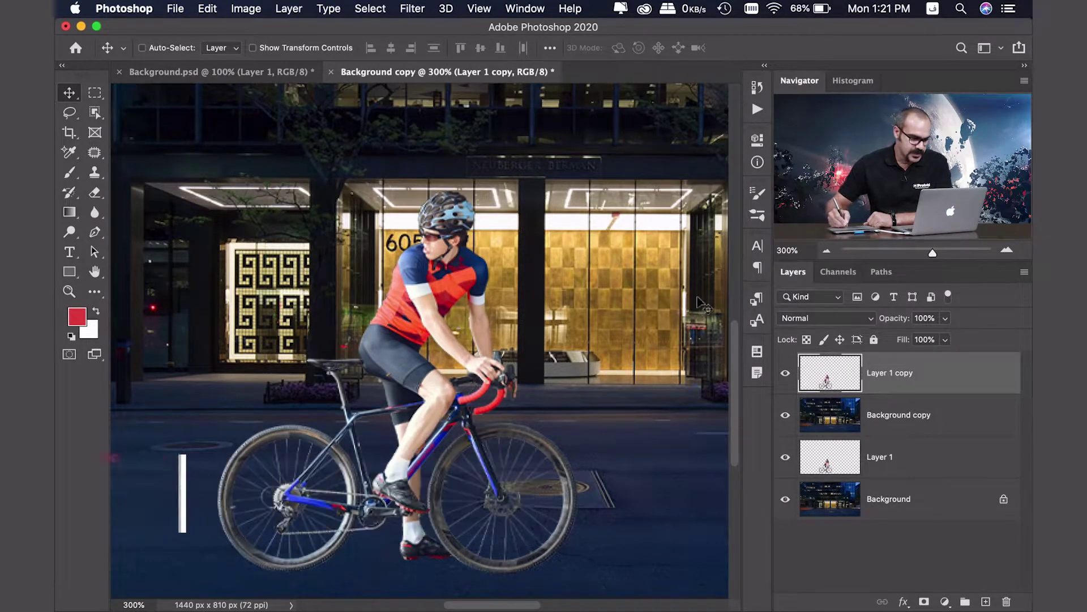
left_click(905, 419)
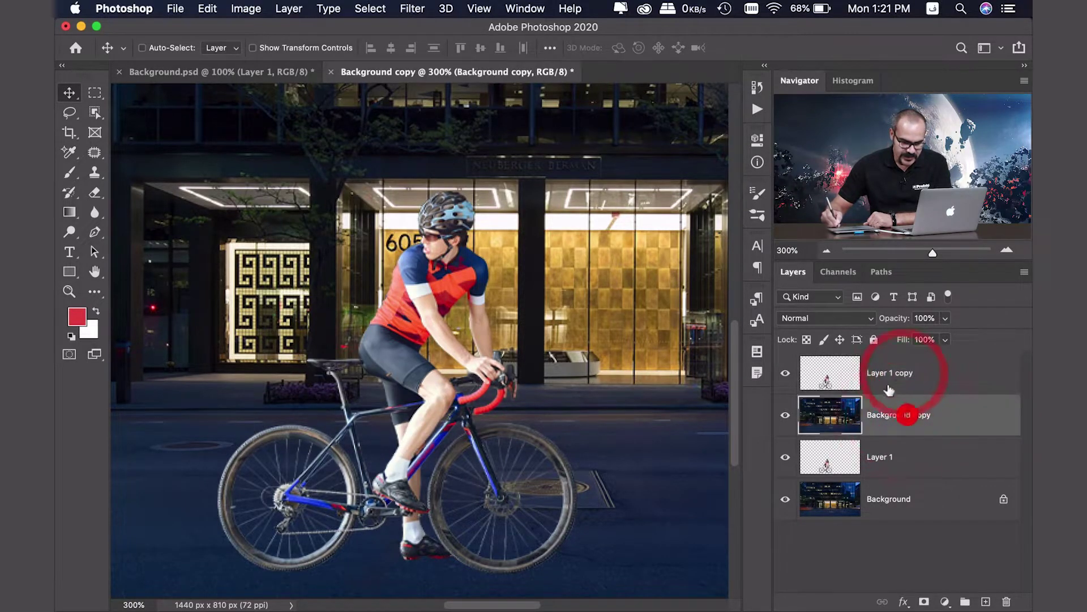
Apply the Average blur filter to the cyclist duplicate, Layer 1 copy
left_click(905, 383)
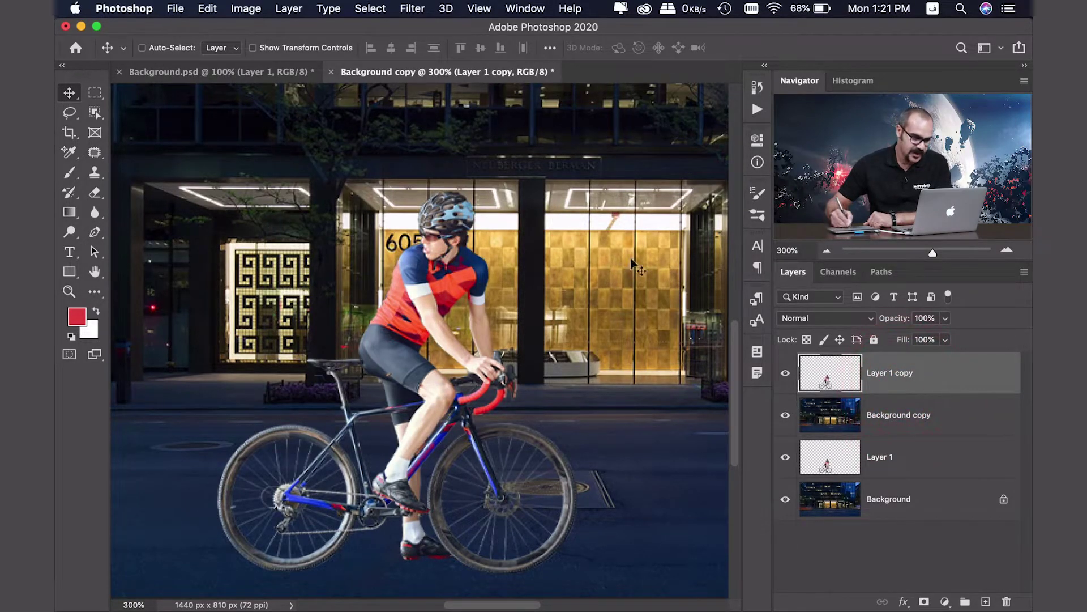
left_click(412, 9)
mouse_move(528, 195)
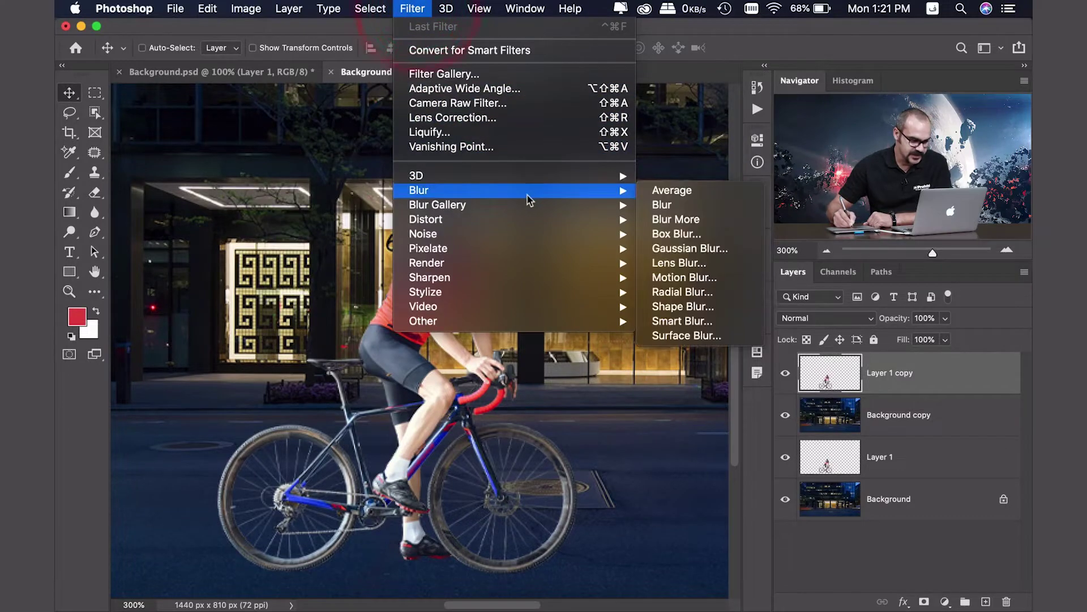
left_click(697, 193)
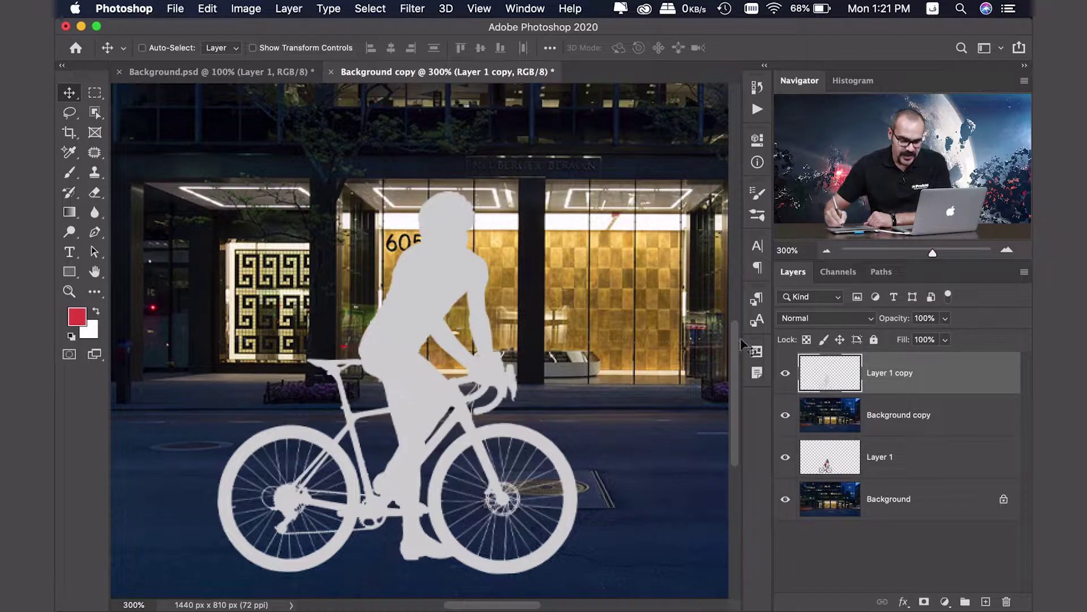
Apply the Average blur filter to the Background copy layer
left_click(892, 419)
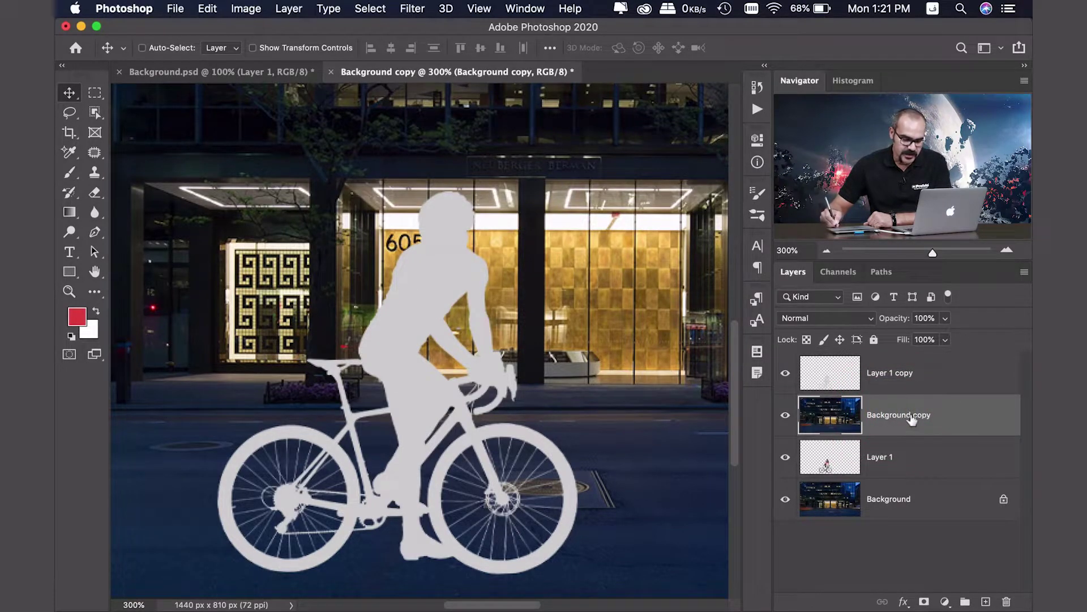
left_click(412, 11)
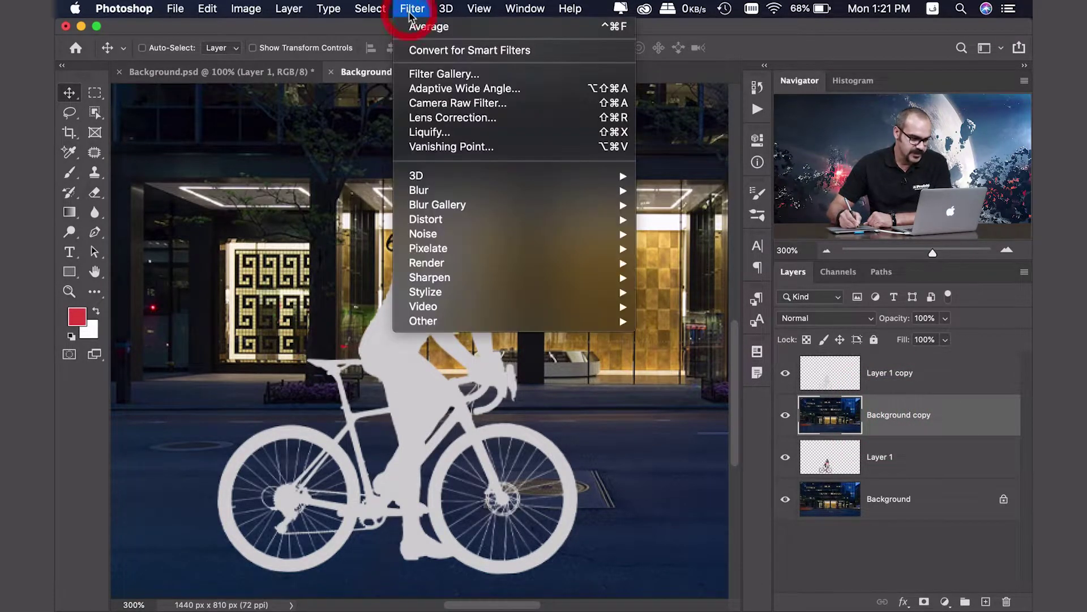
mouse_move(500, 191)
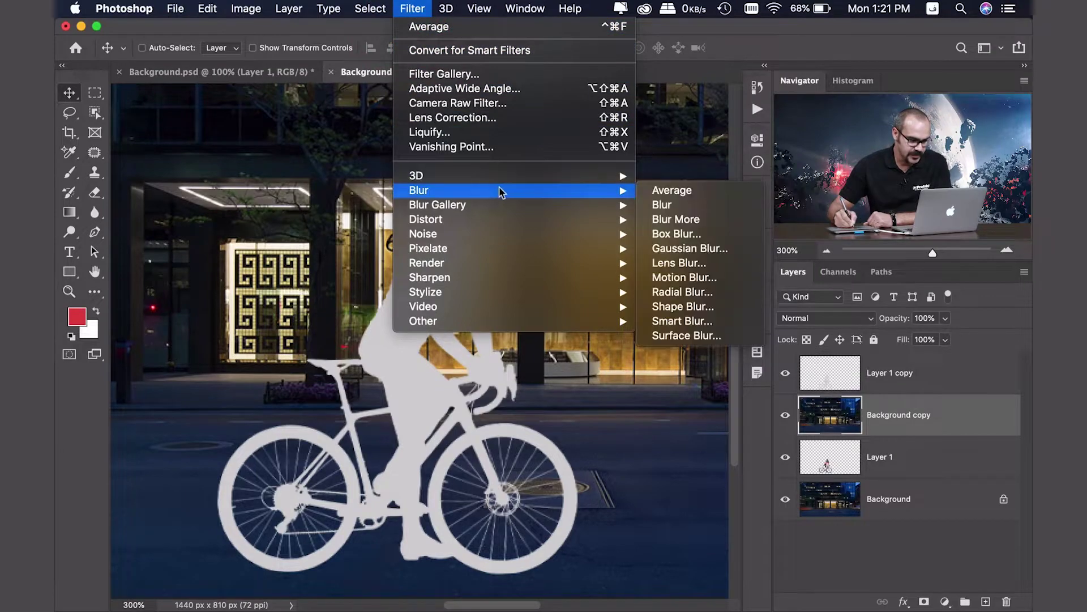
left_click(677, 191)
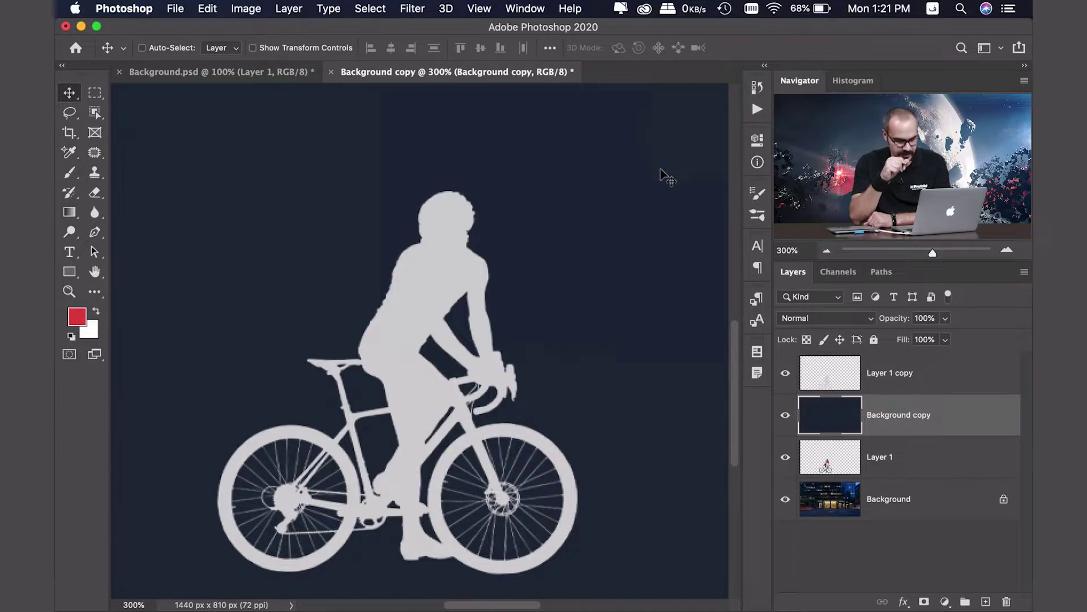
Place one Color Sampler point on the averaged cyclist's torso and a second on the background just above the head, keeping the Info panel clear
key("super+minus")
key("super+minus")
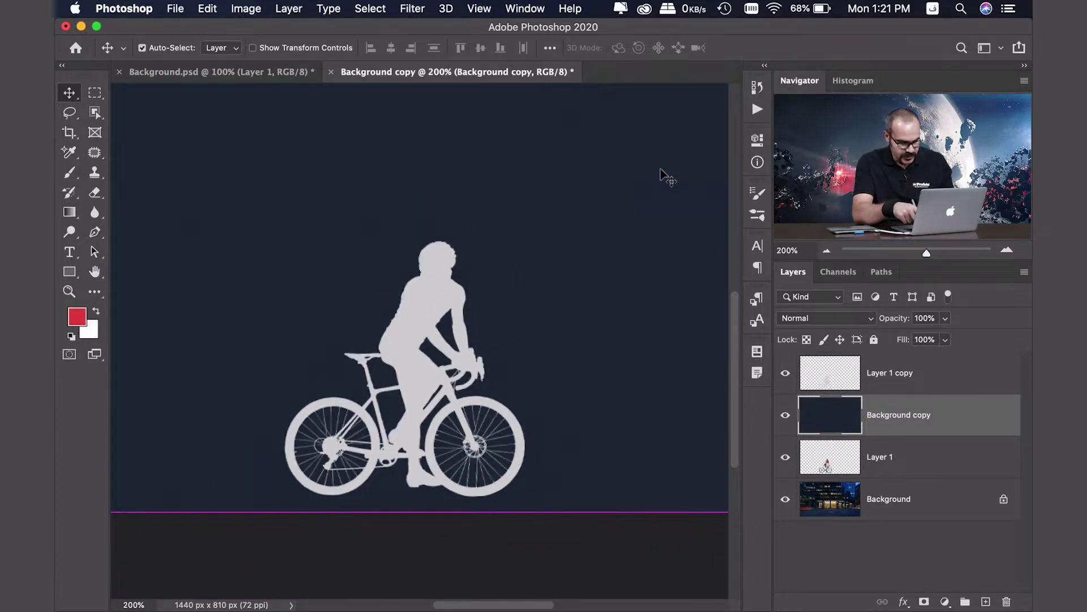
key("super+plus")
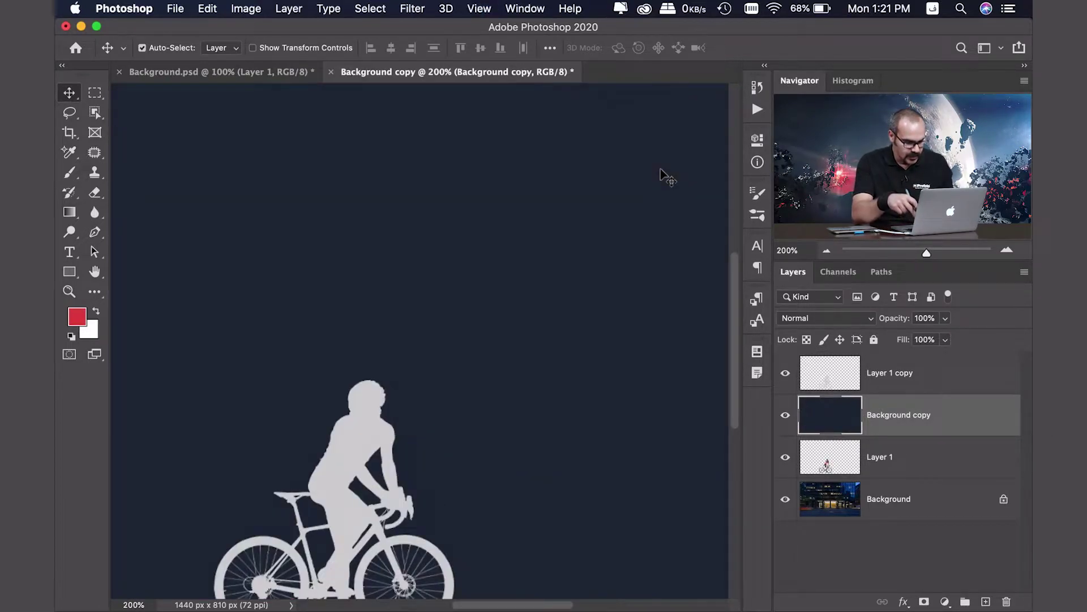
left_click_drag(557, 355, 626, 251)
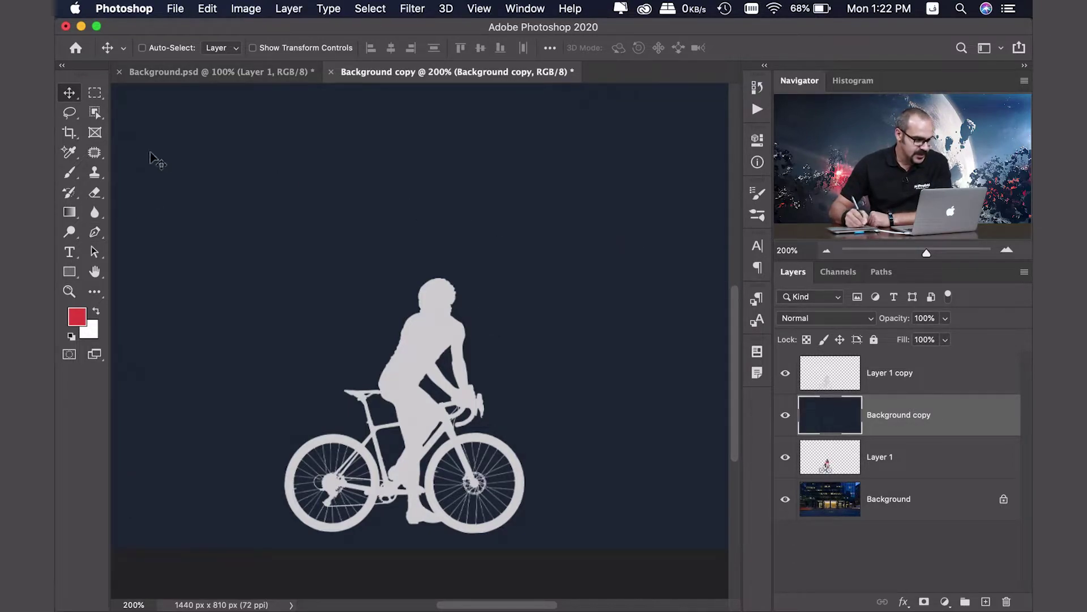
left_click_drag(68, 152, 189, 181)
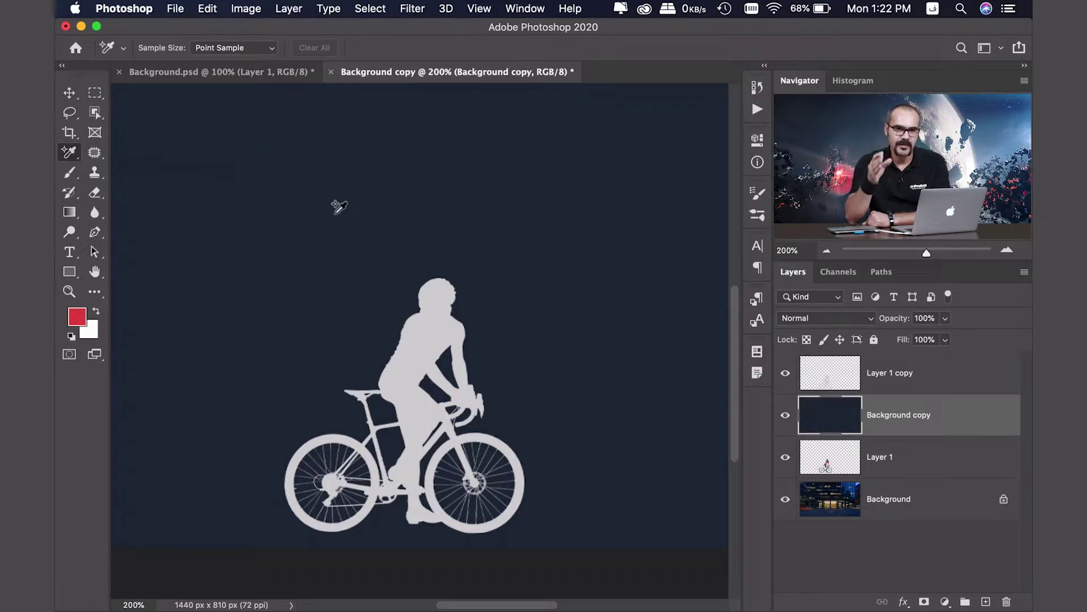
left_click(424, 337)
left_click_drag(649, 136, 146, 104)
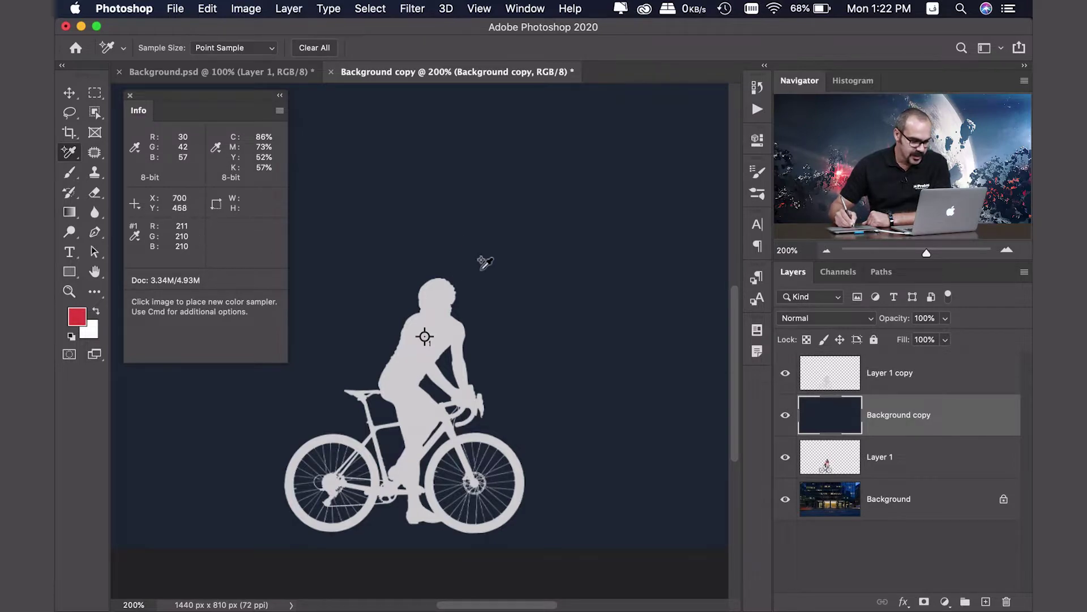
left_click(408, 264)
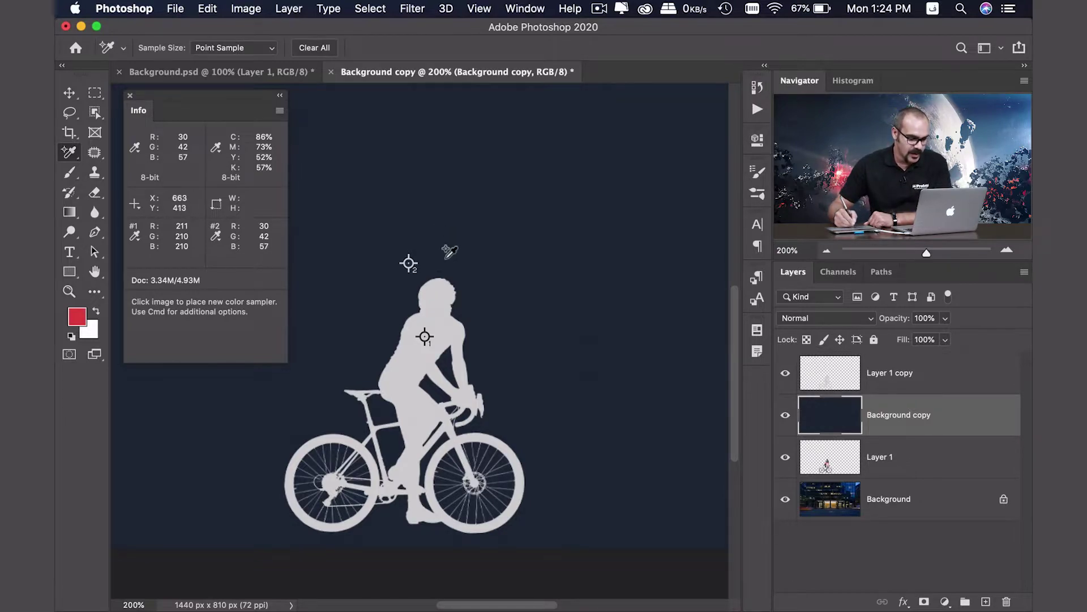
Add a Levels adjustment layer above Layer 1 copy and clip it to that layer
left_click(900, 374)
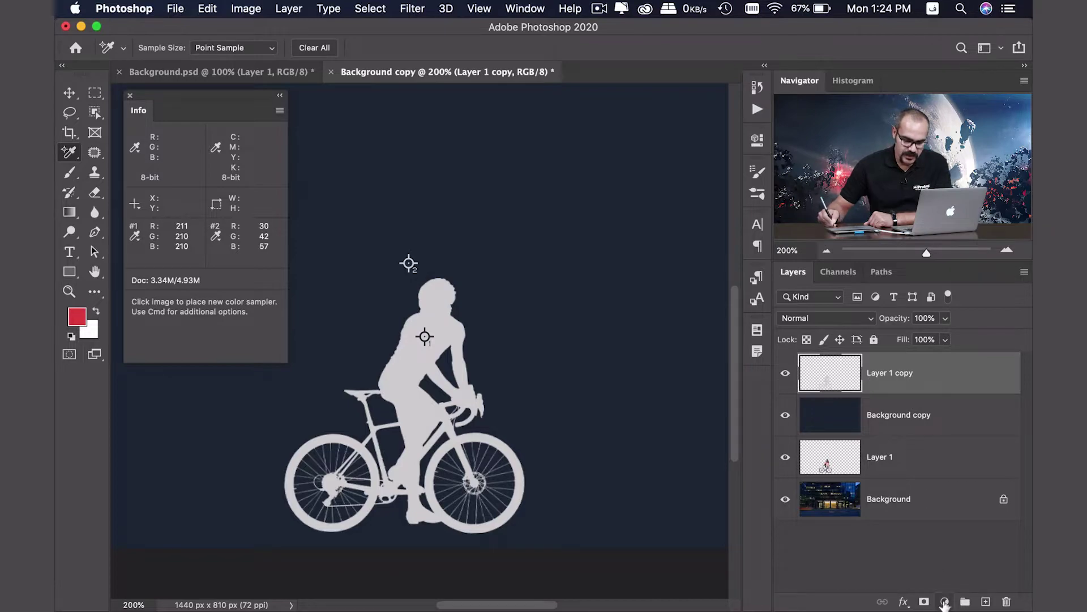
left_click(945, 602)
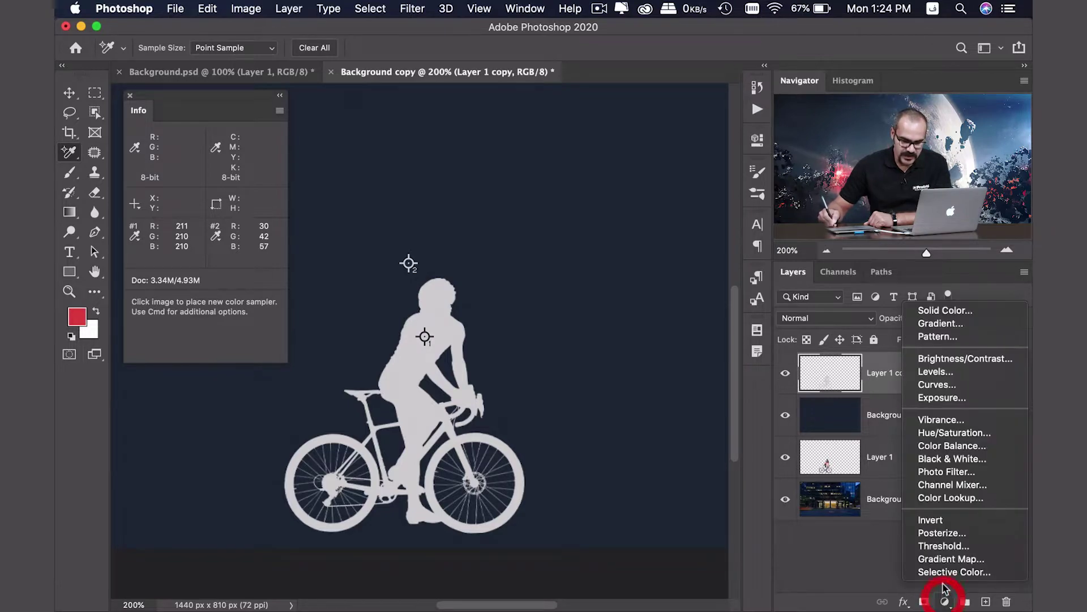
left_click(944, 372)
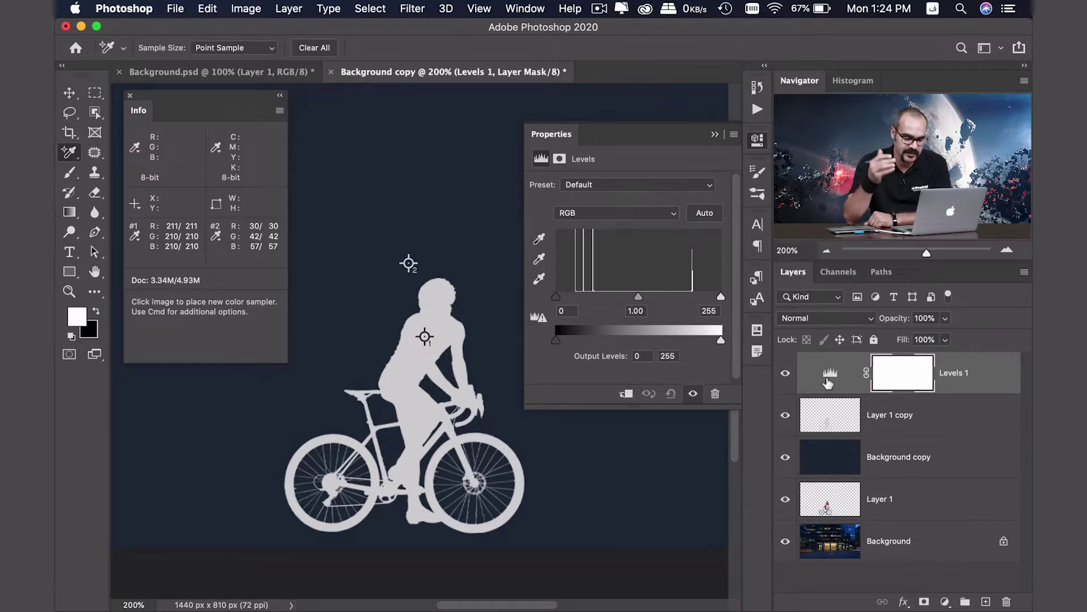
left_click(603, 392)
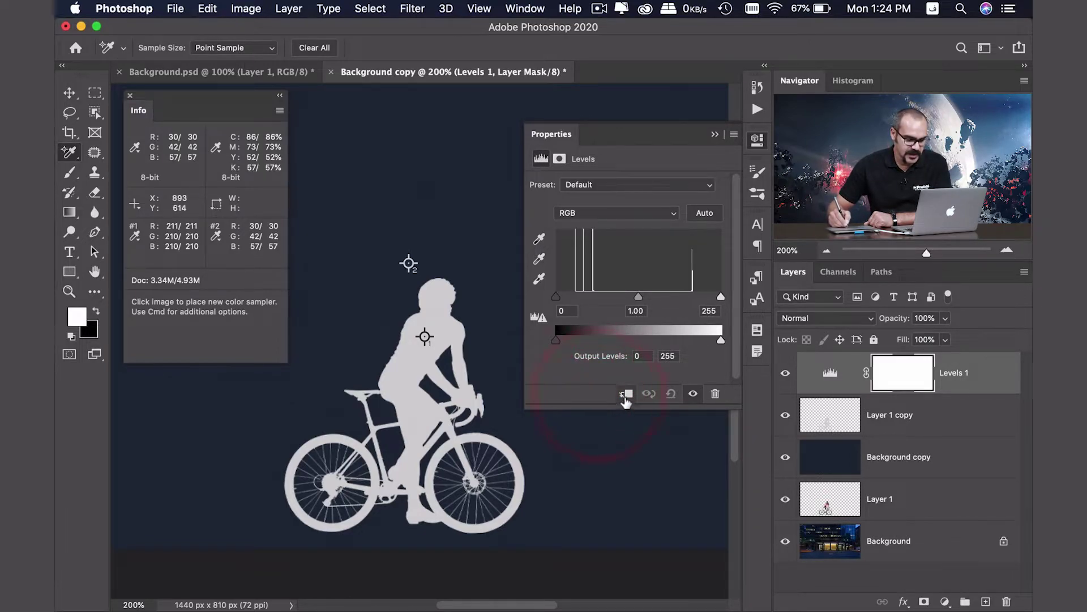
left_click(627, 395)
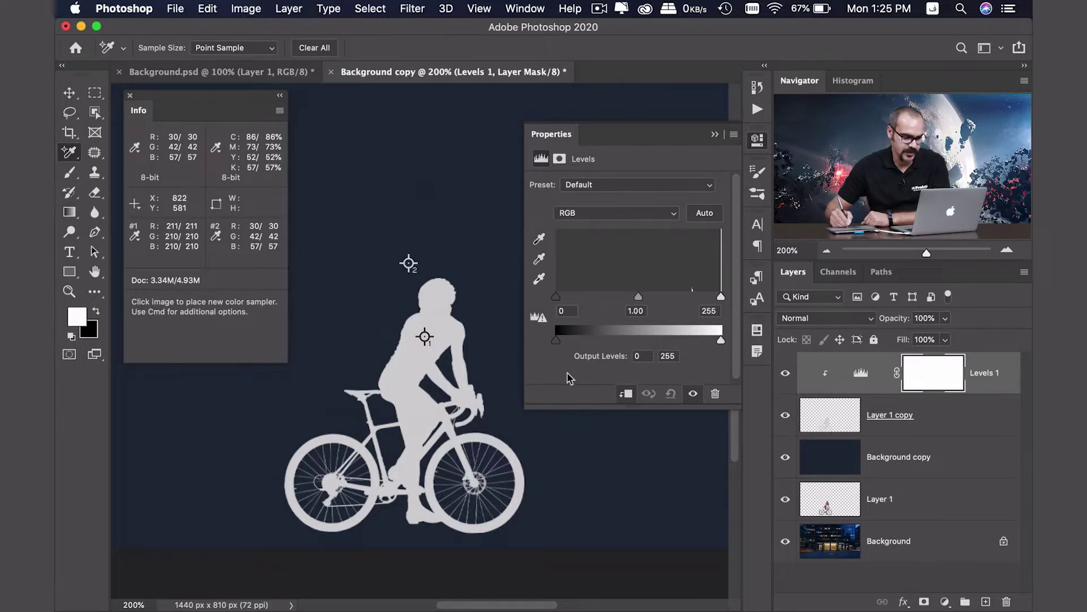
Set the Red channel's white output level to 35 in the Levels 1 adjustment to match the background sampler's red value
mouse_move(639, 296)
left_mouse_down()
mouse_move(686, 298)
mouse_move(602, 298)
mouse_move(680, 297)
mouse_move(626, 309)
left_mouse_up()
key("super+z")
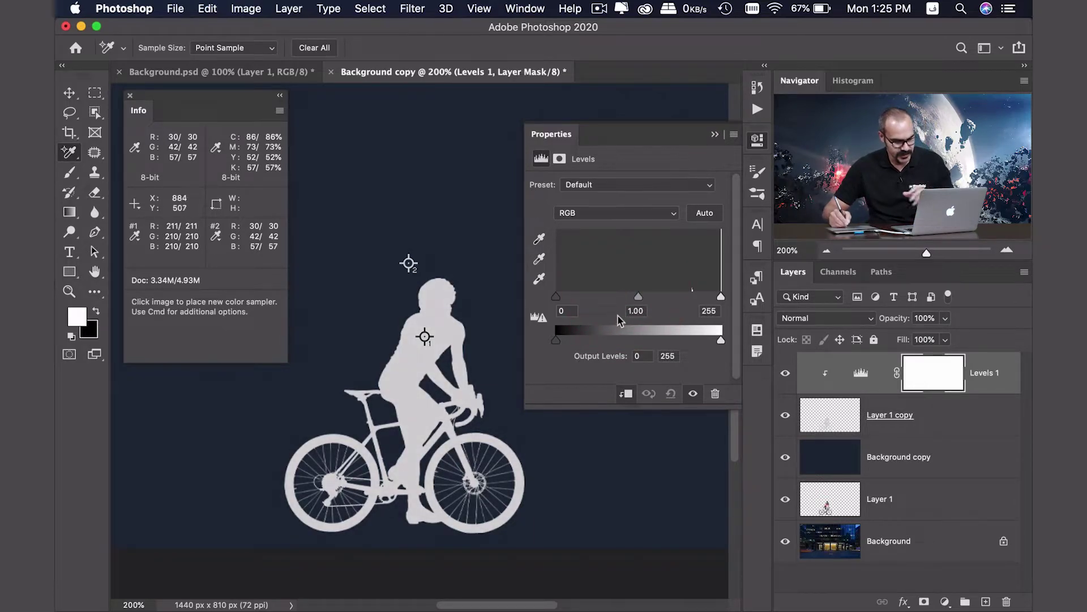
left_click(616, 213)
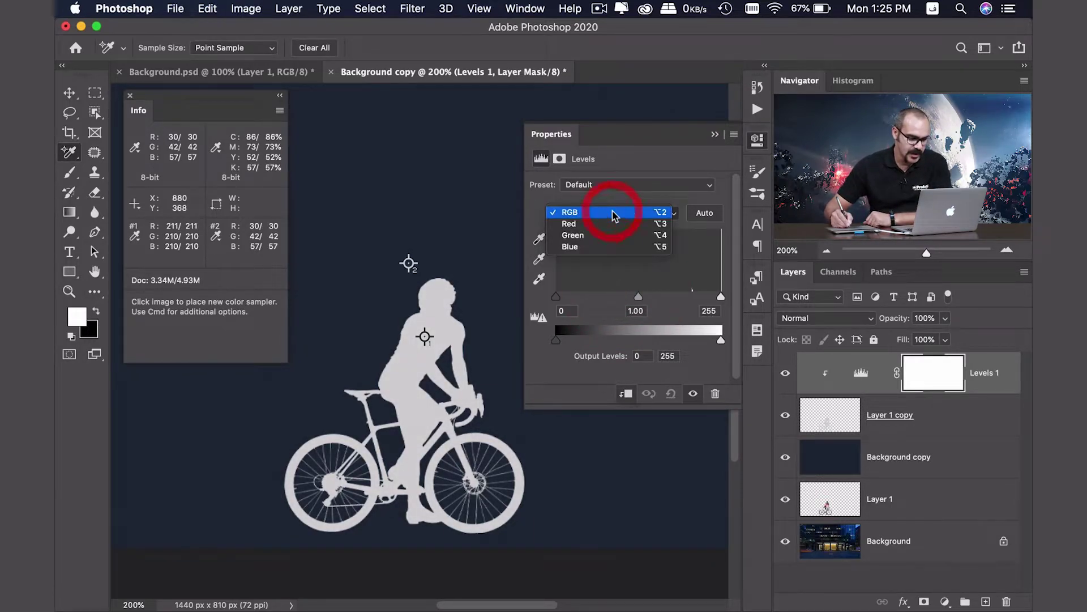
left_click(603, 224)
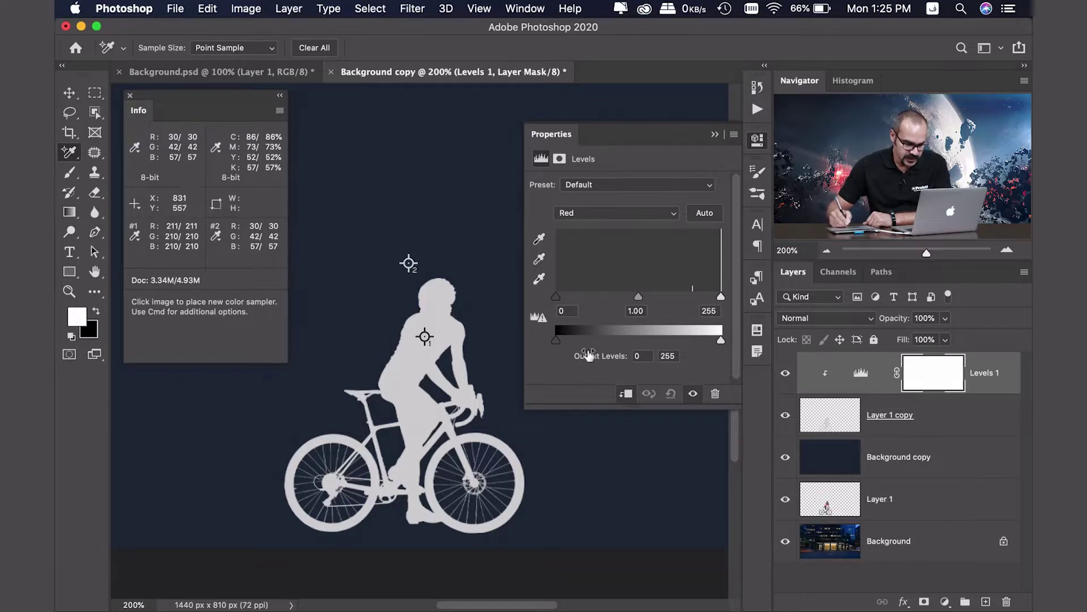
left_click(708, 351)
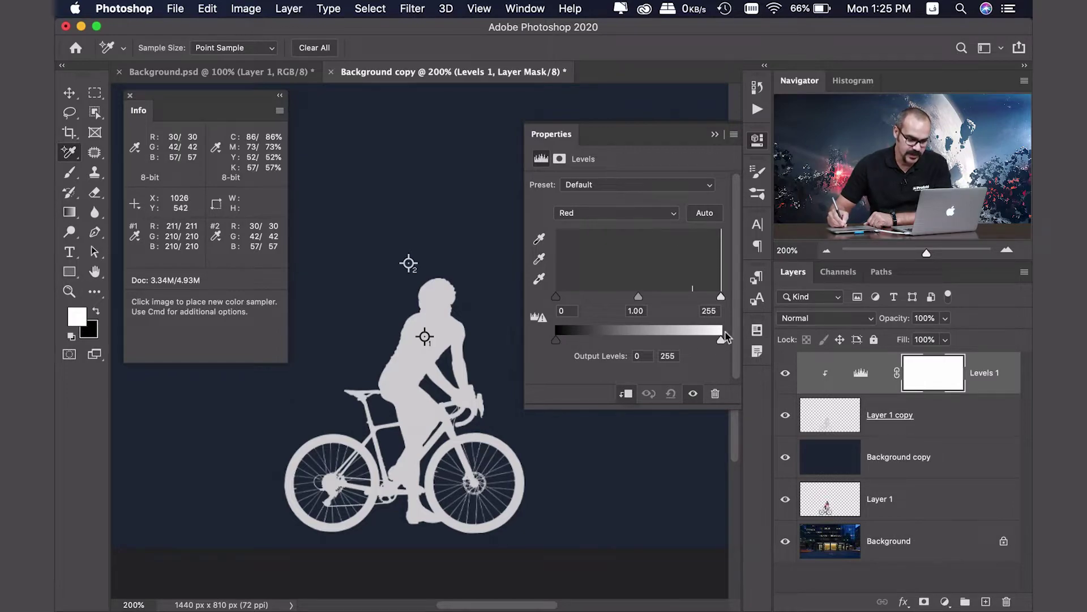
left_click(723, 358)
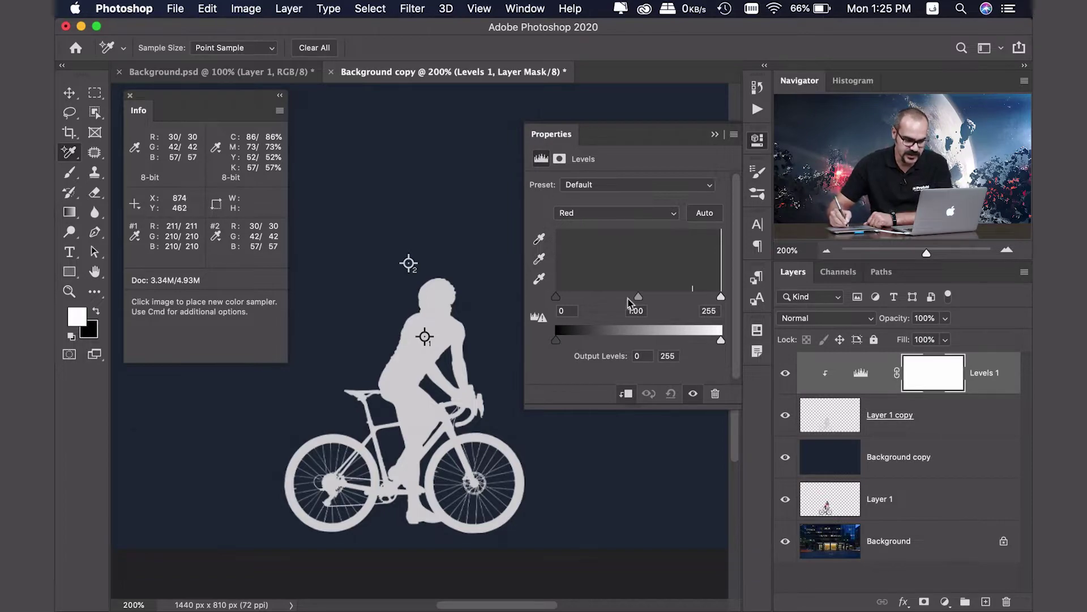
left_click_drag(721, 341, 714, 343)
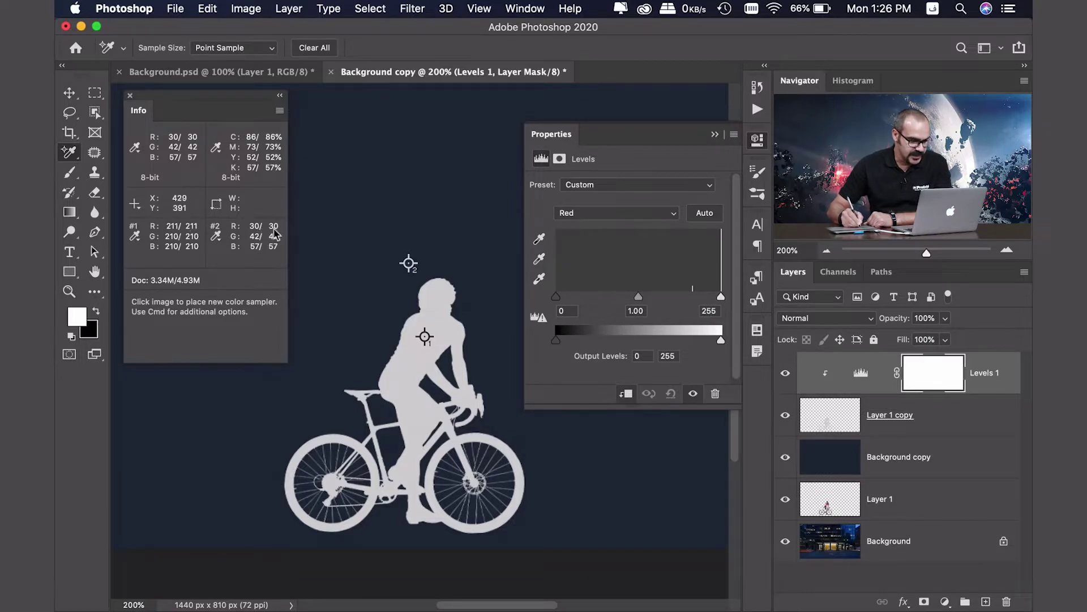
left_click_drag(721, 343, 577, 341)
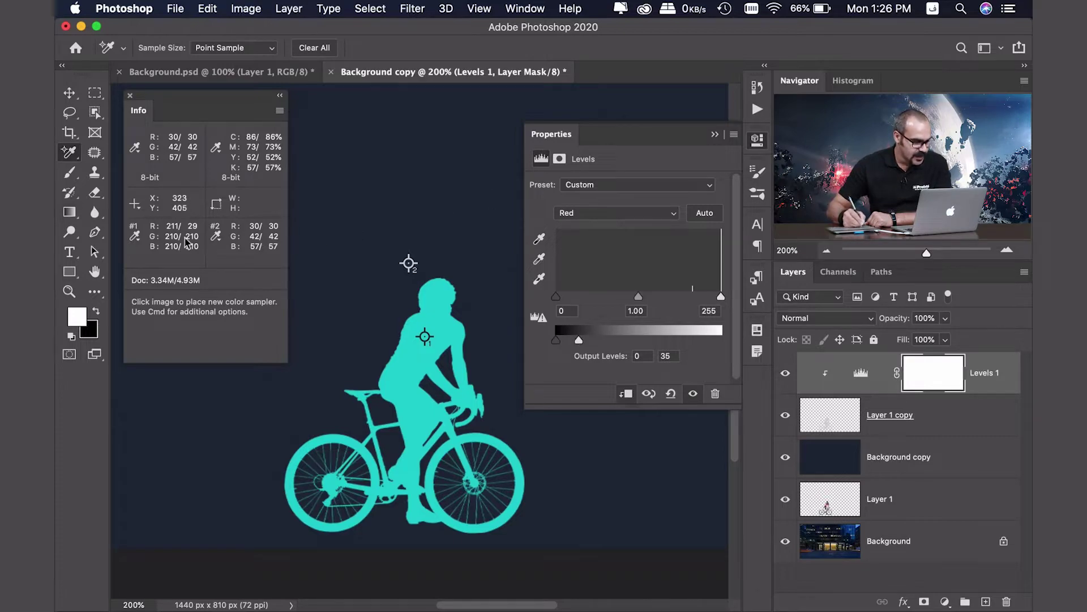
Set the white output level in Levels 1 to 51 for the Green channel and 70 for the Blue channel
left_click(604, 214)
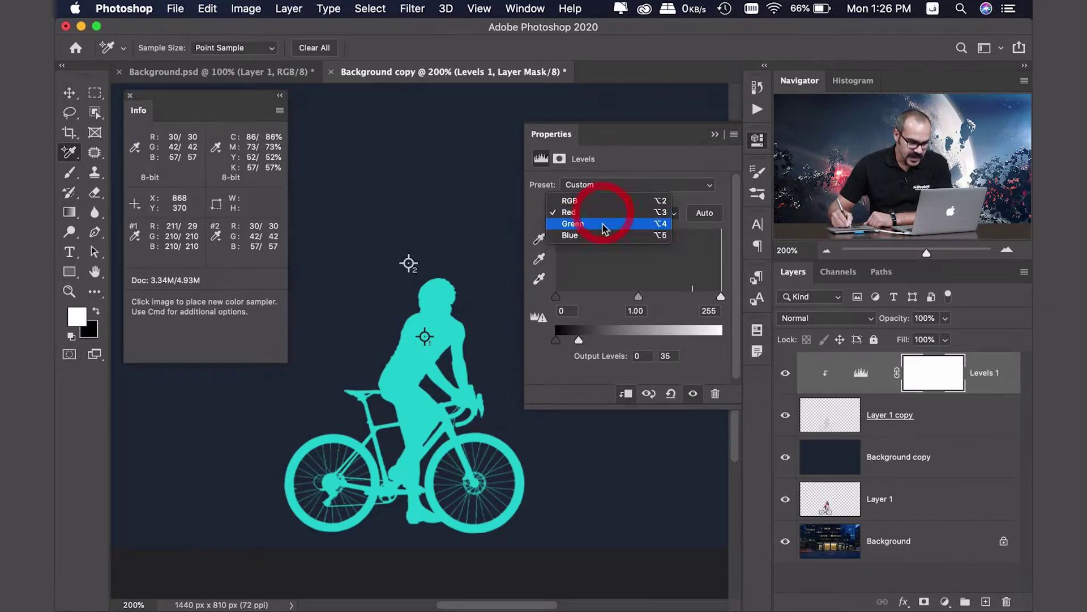
left_click(602, 223)
left_click_drag(718, 343, 589, 342)
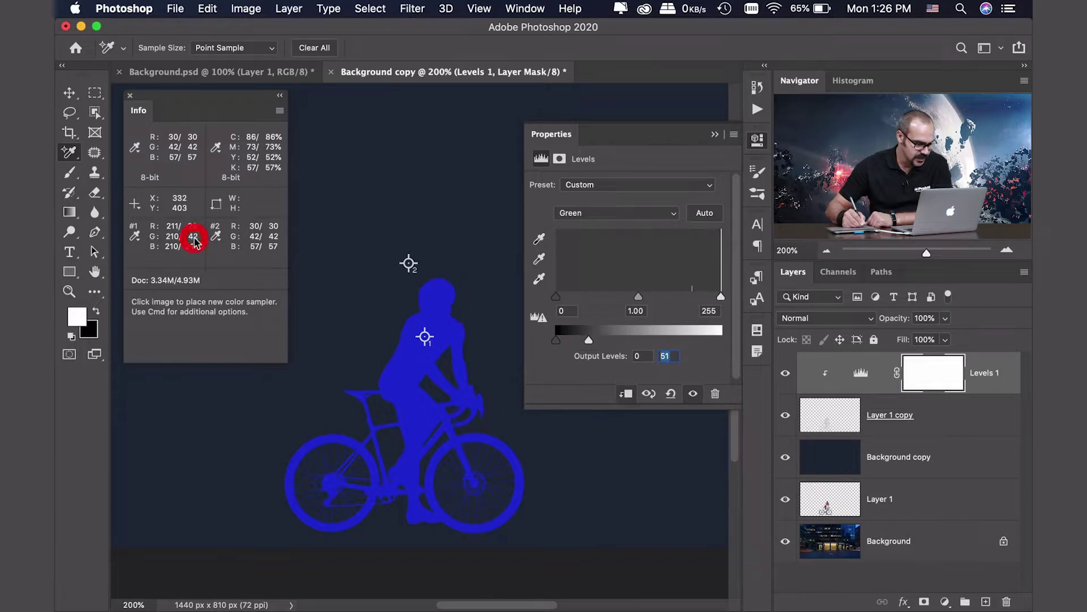
left_click(602, 215)
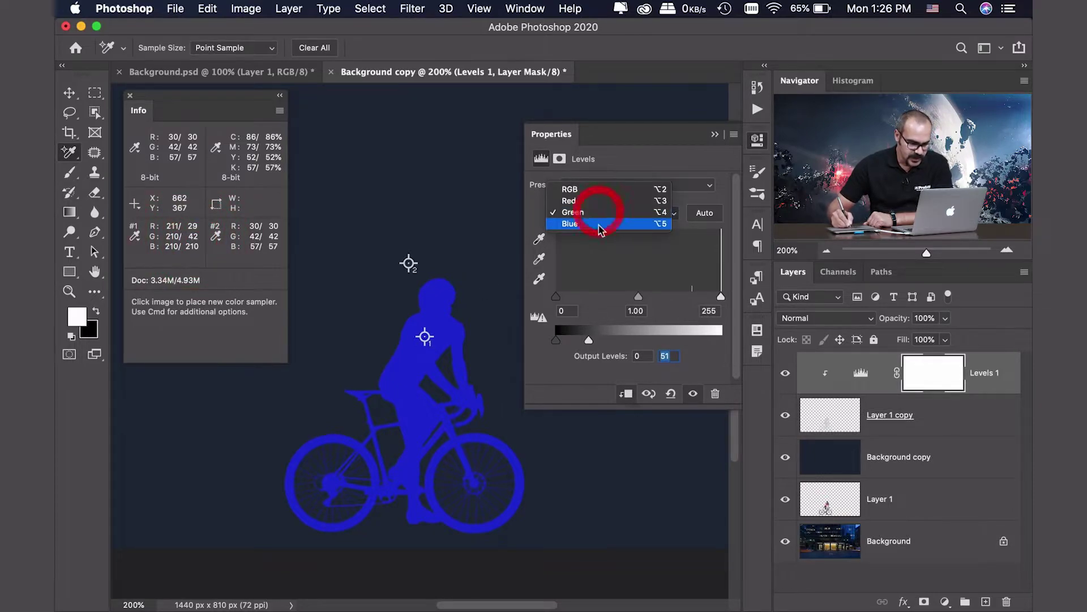
left_click(596, 226)
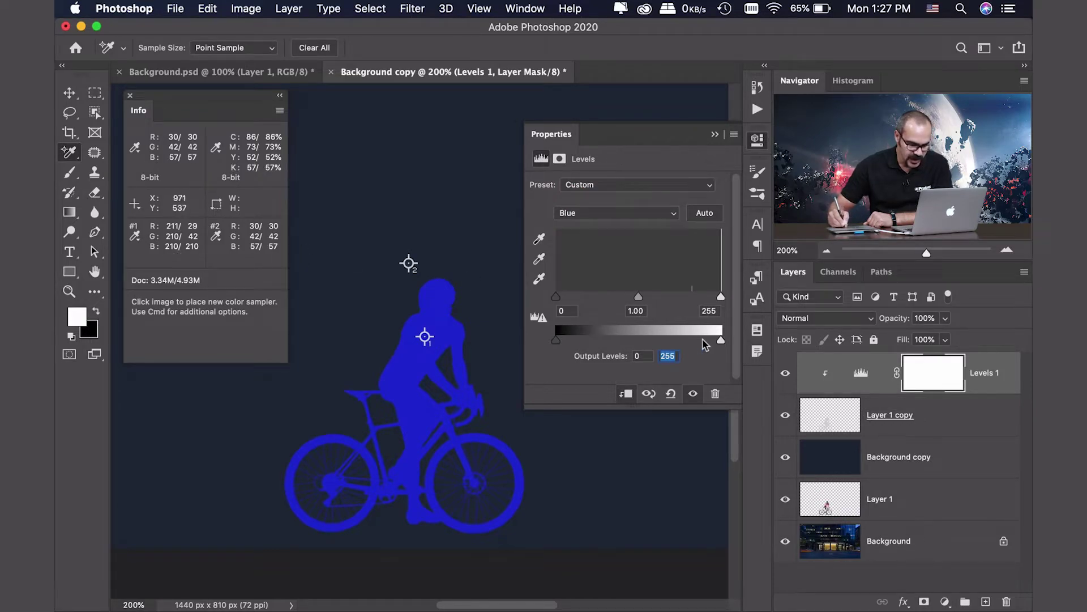
left_click_drag(721, 340, 601, 340)
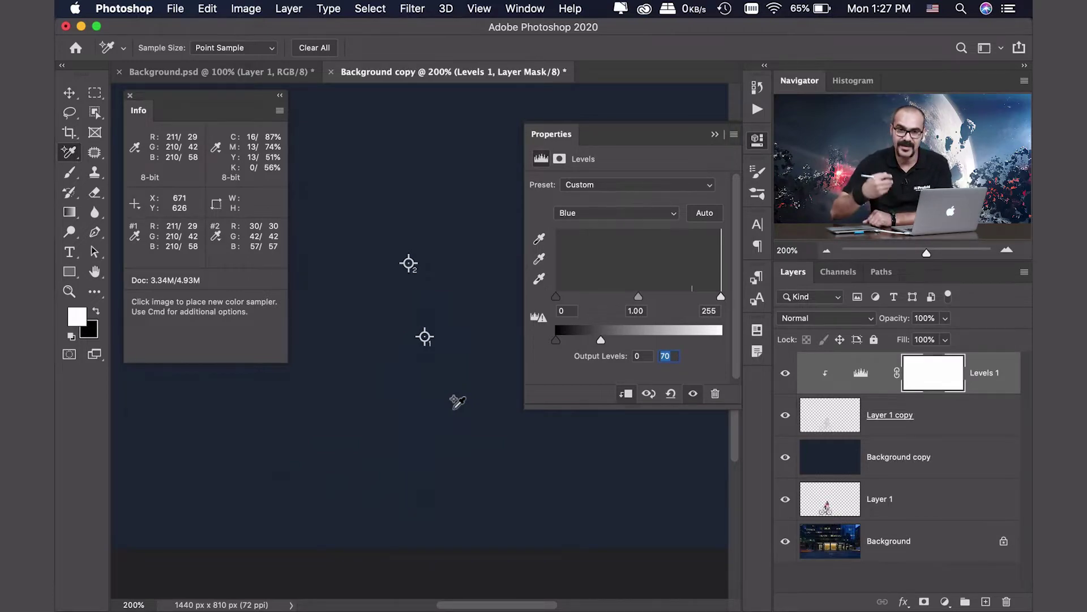
Delete the averaged Layer 1 copy and Background copy layers, keeping Levels 1, and collapse the adjustment properties
left_click(820, 403)
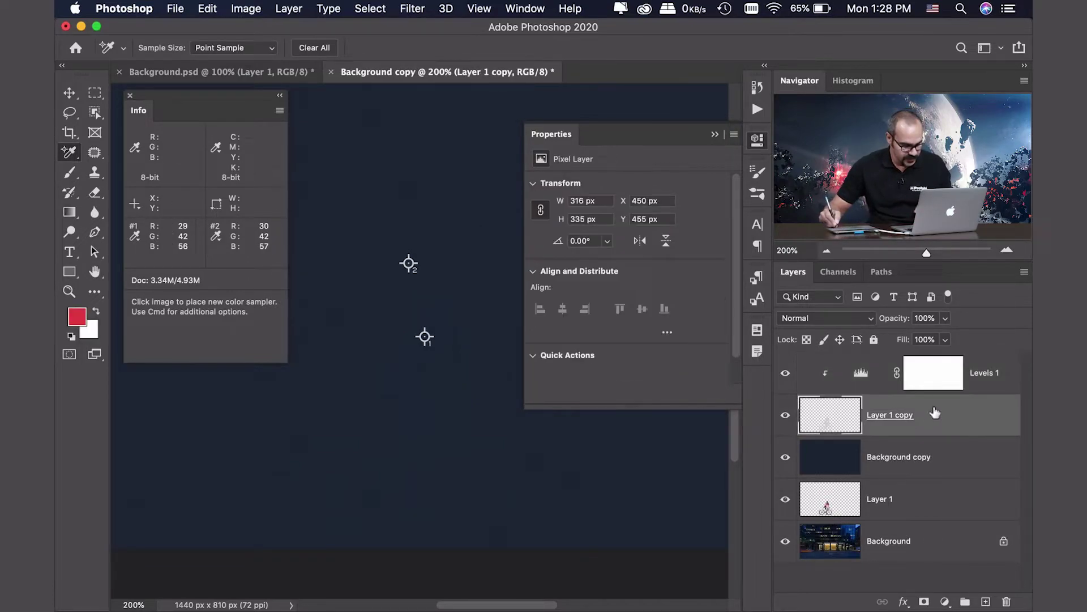
left_click_drag(983, 468, 1006, 600)
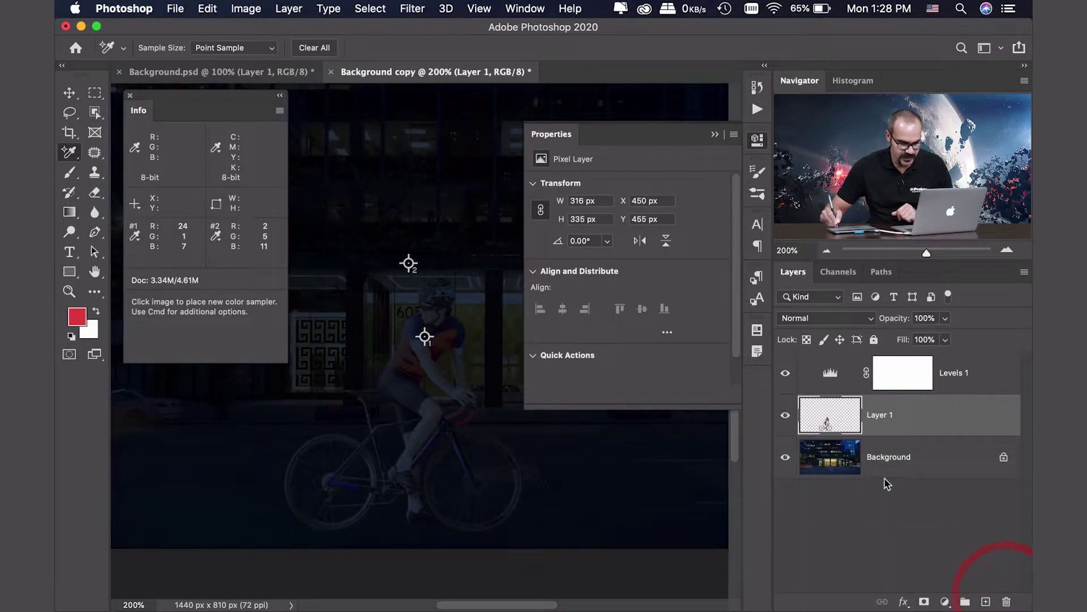
left_click(757, 140)
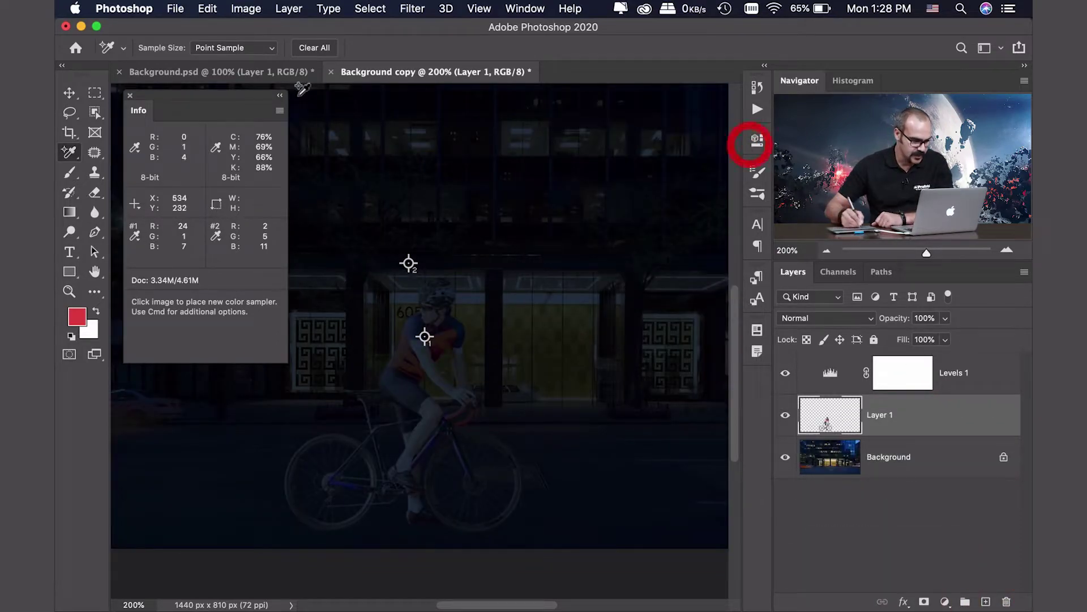
Clear all colour sampler points from the image and close the Info panel
left_click(130, 95)
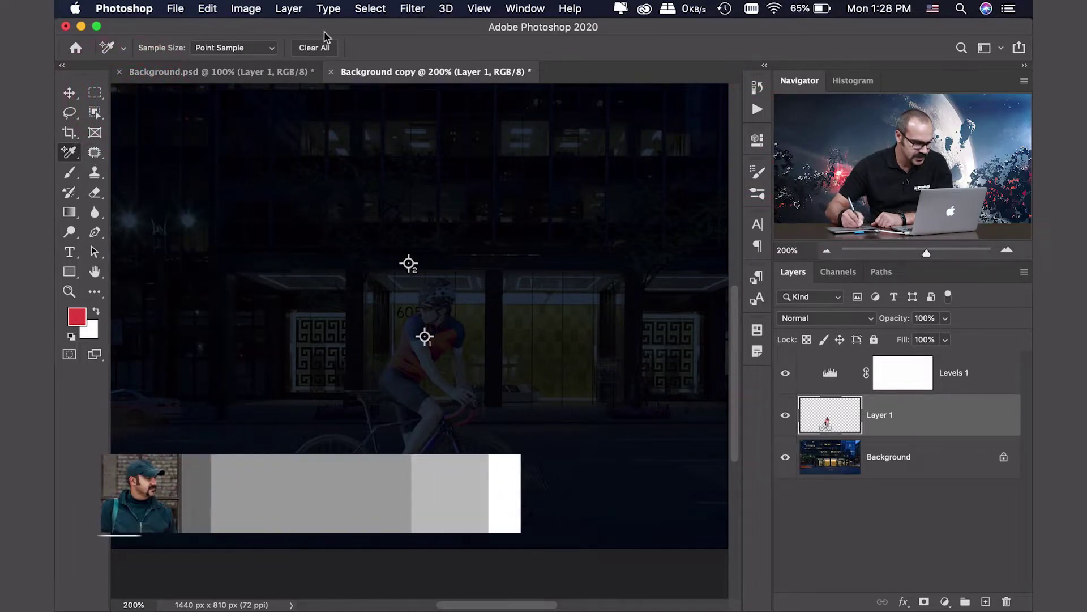
left_click(315, 48)
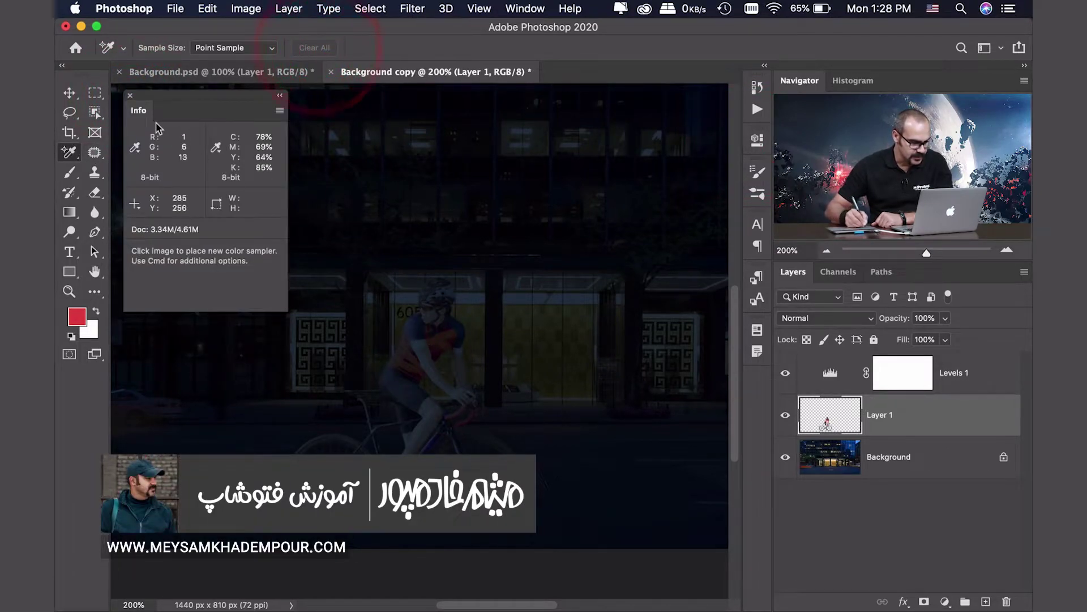
left_click(130, 97)
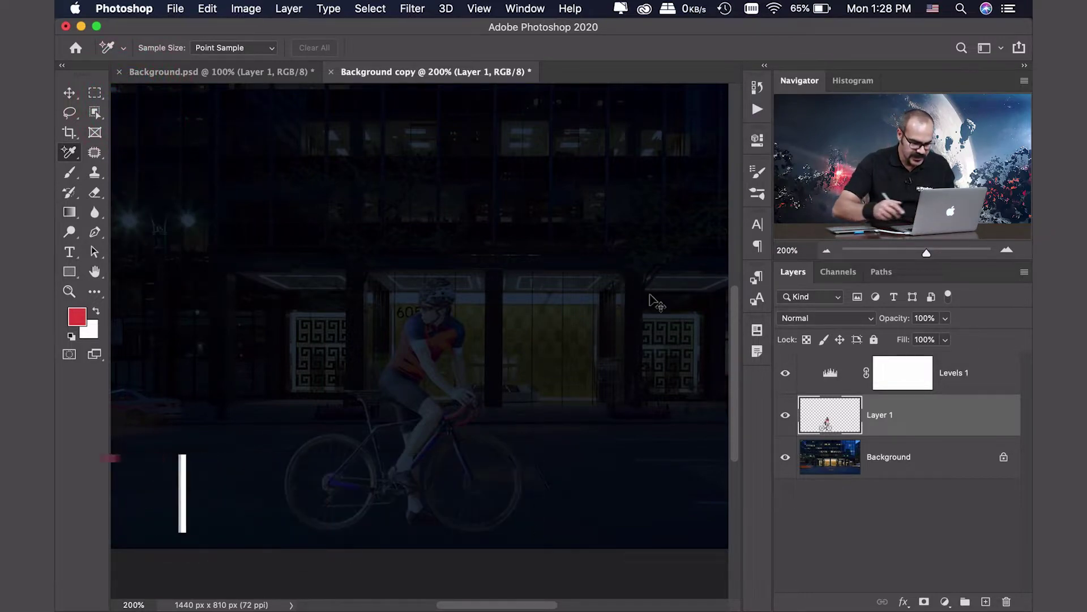
Clip the Levels 1 adjustment to the cyclist on Layer 1
double_click(831, 374)
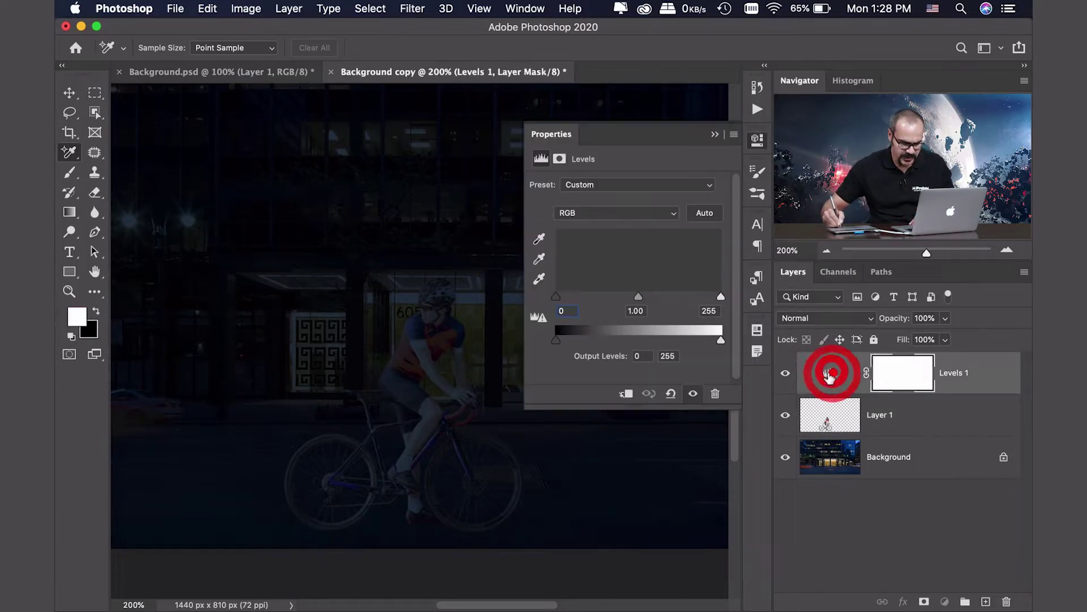
left_click(624, 393)
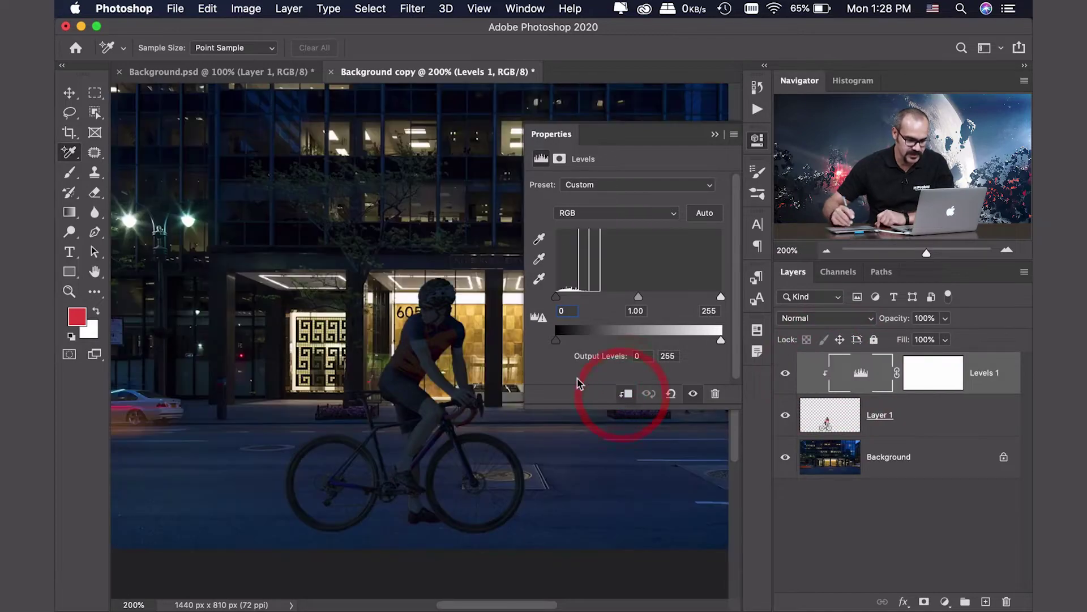
left_click(759, 141)
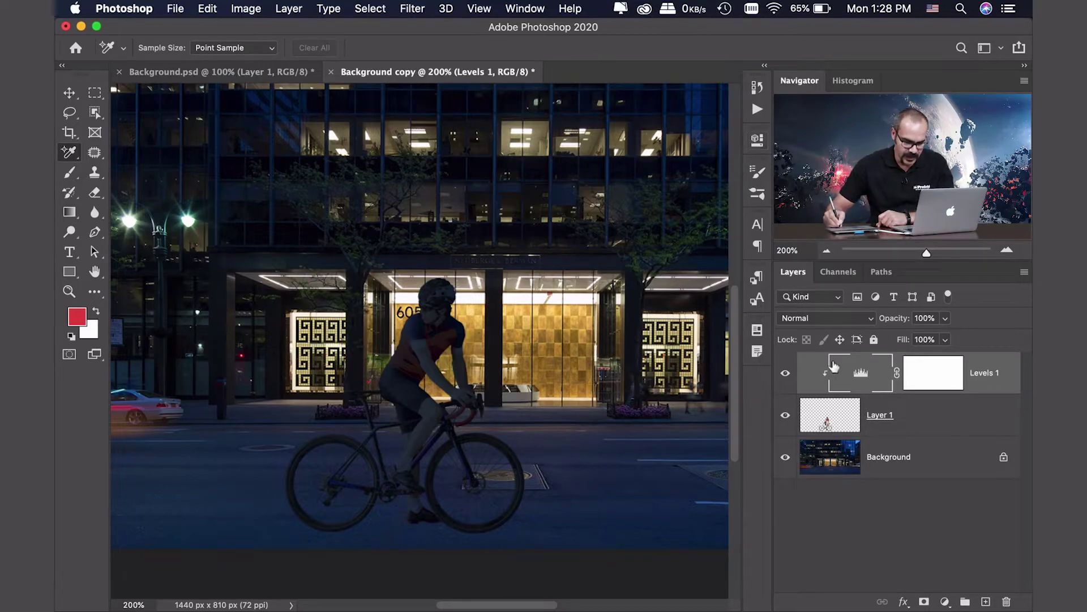
Set the RGB input white point to 68 and the midtones to 0.64 in the cyclist's Levels 1 adjustment
double_click(856, 373)
left_click(611, 213)
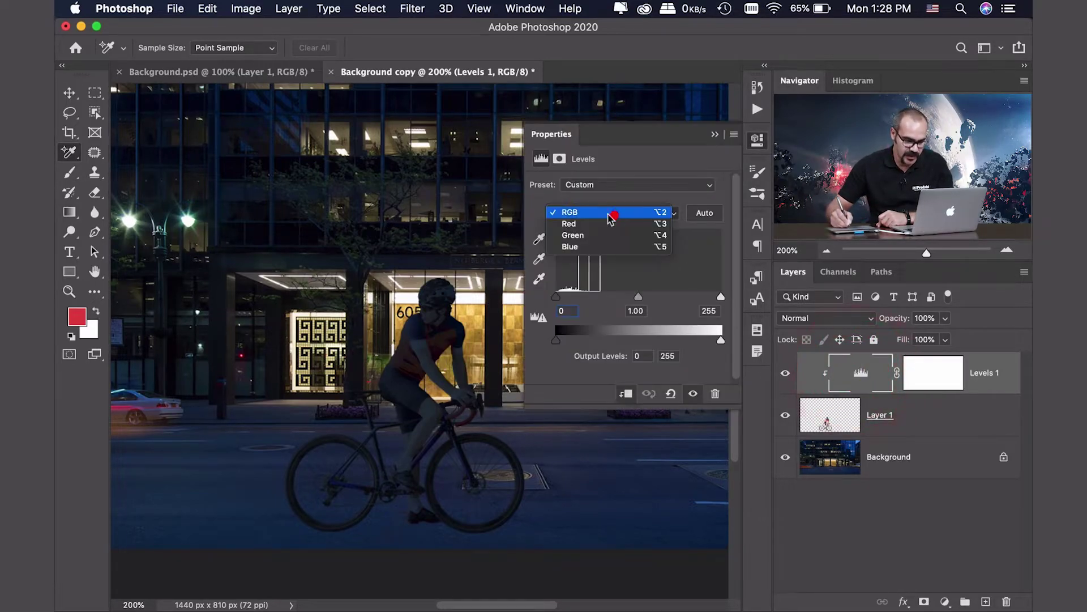
left_click(613, 215)
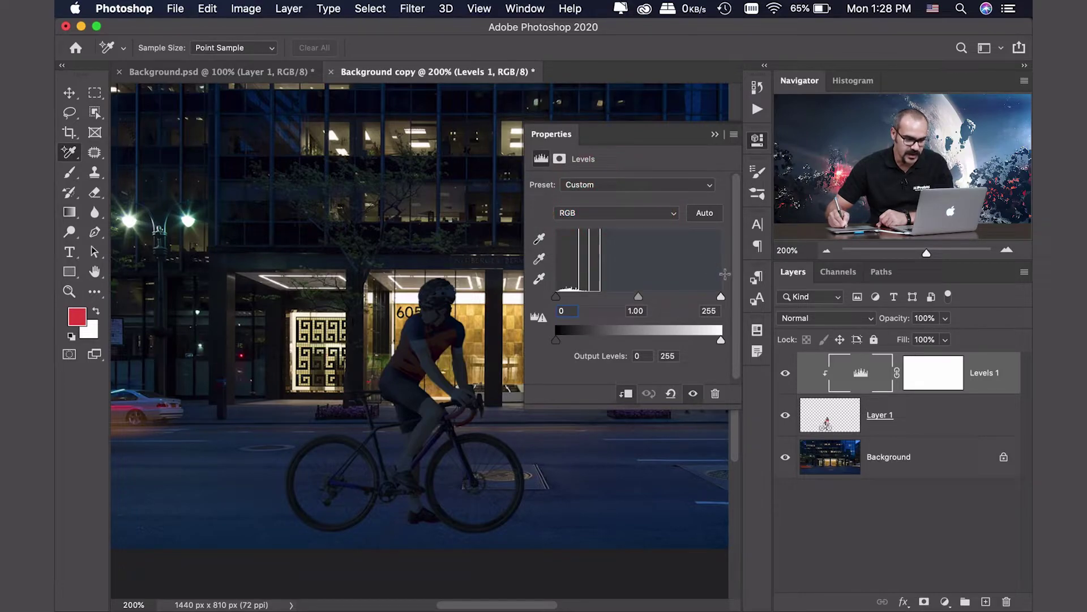
left_click(717, 298)
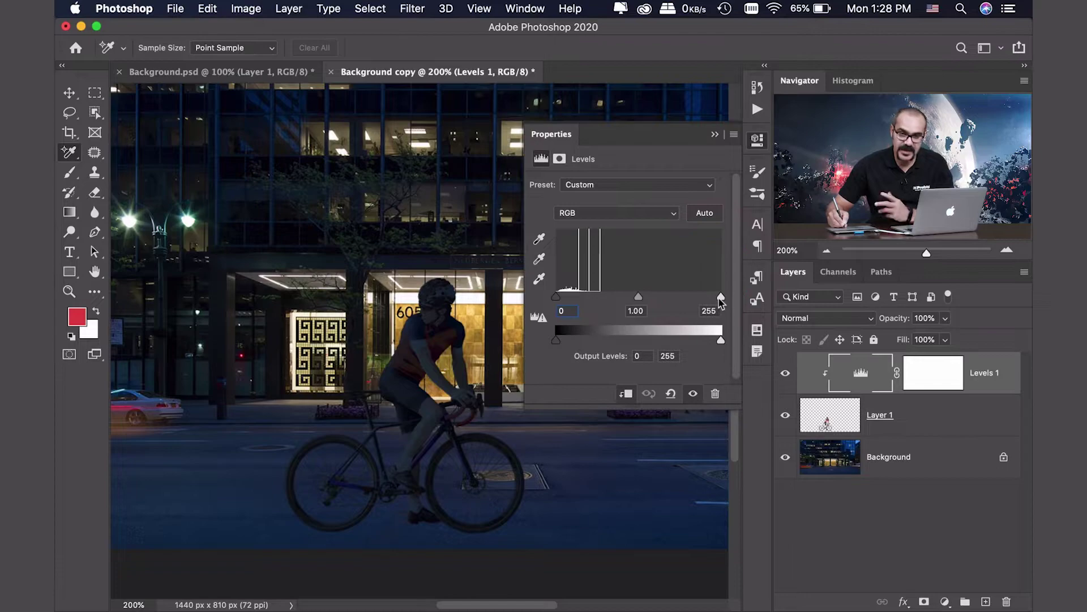
left_click_drag(720, 298, 577, 301)
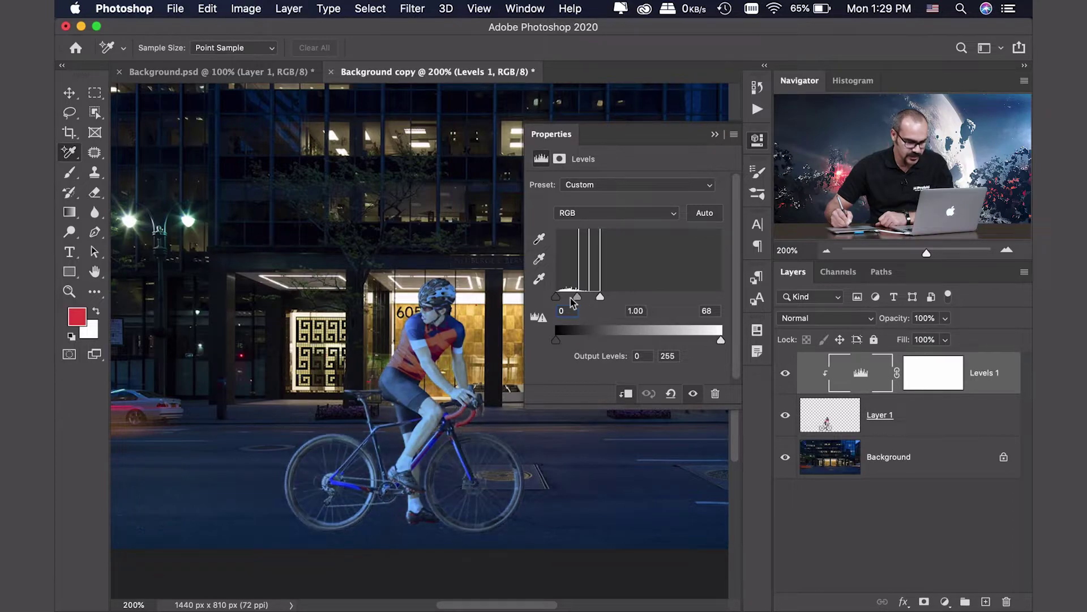
left_click(475, 305)
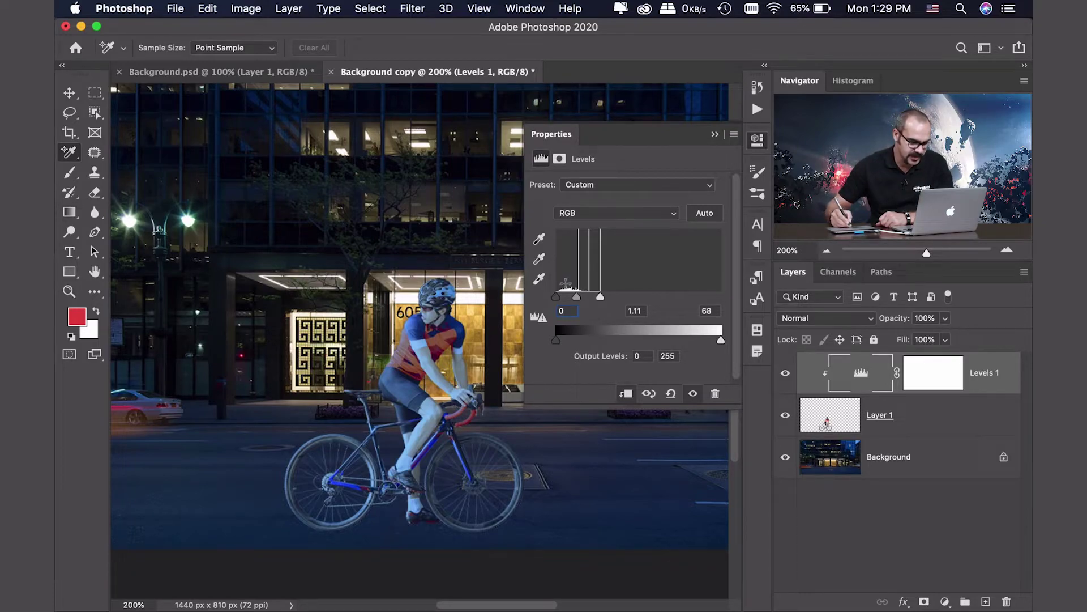
left_click_drag(576, 302, 586, 305)
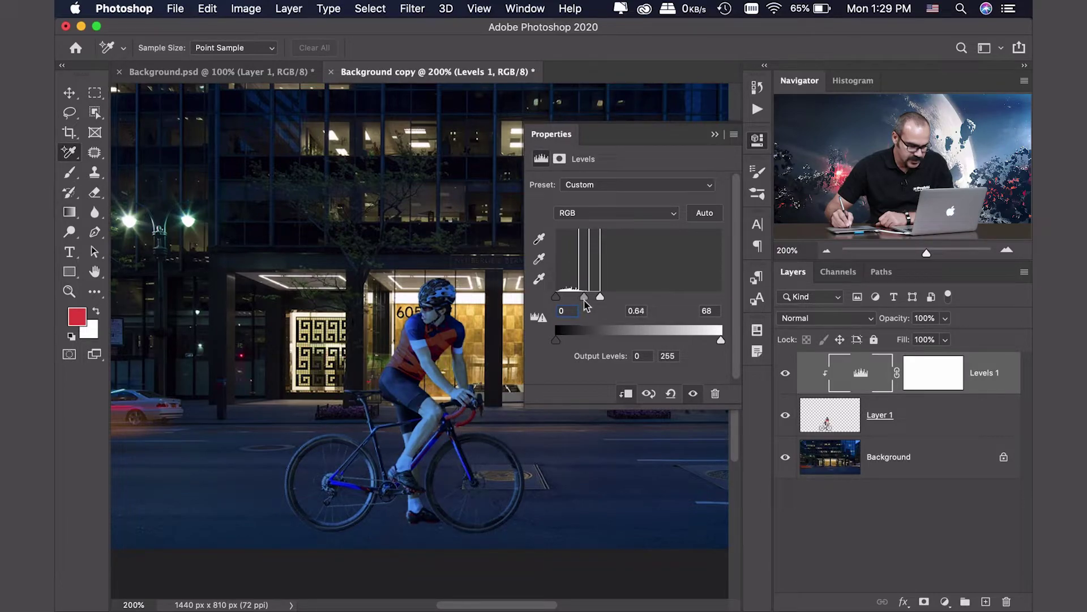
left_click(757, 139)
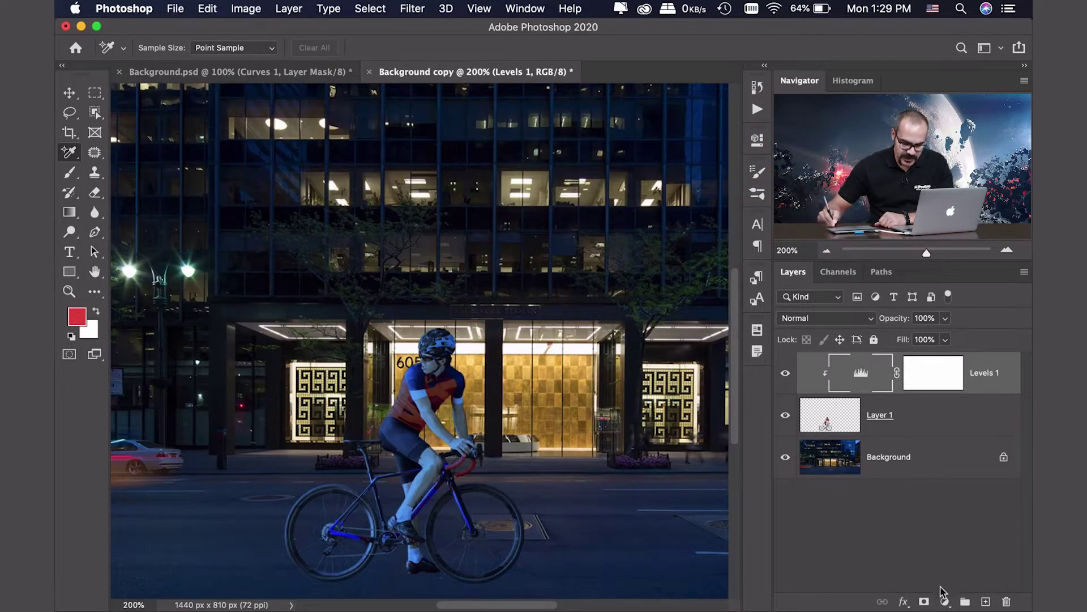
Add a Brightness/Contrast adjustment above Levels 1, clipped to the cyclist, with Brightness 29 and Contrast 60
left_click(944, 600)
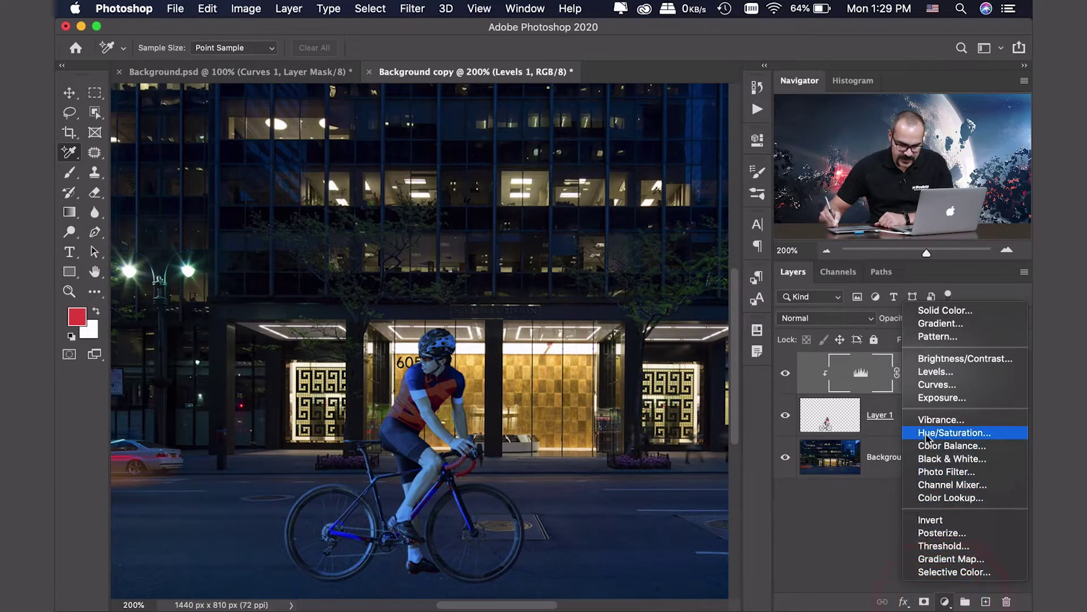
left_click(933, 358)
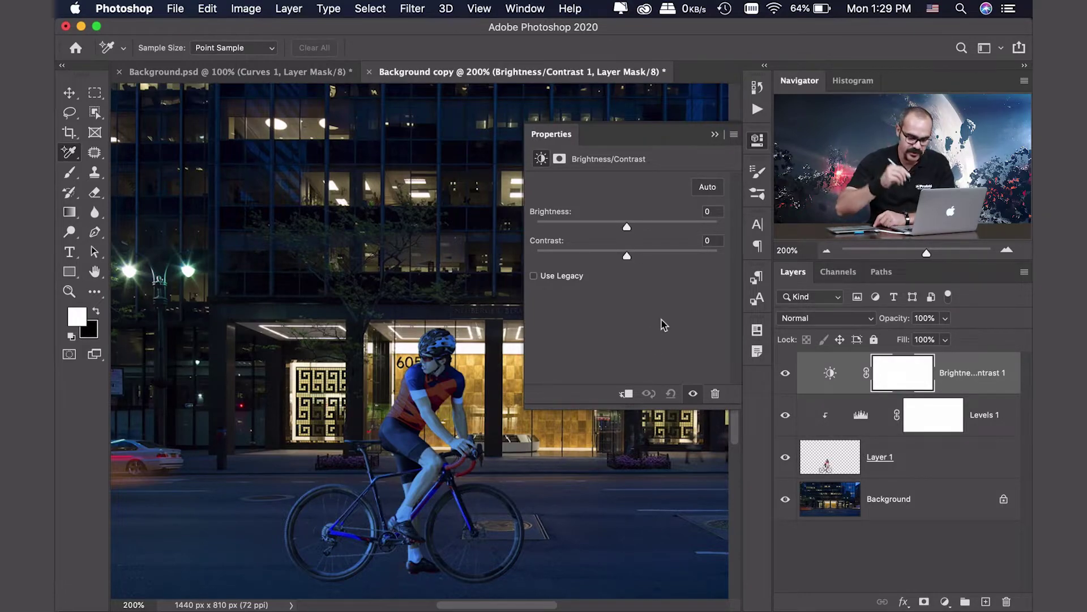
left_click(626, 393)
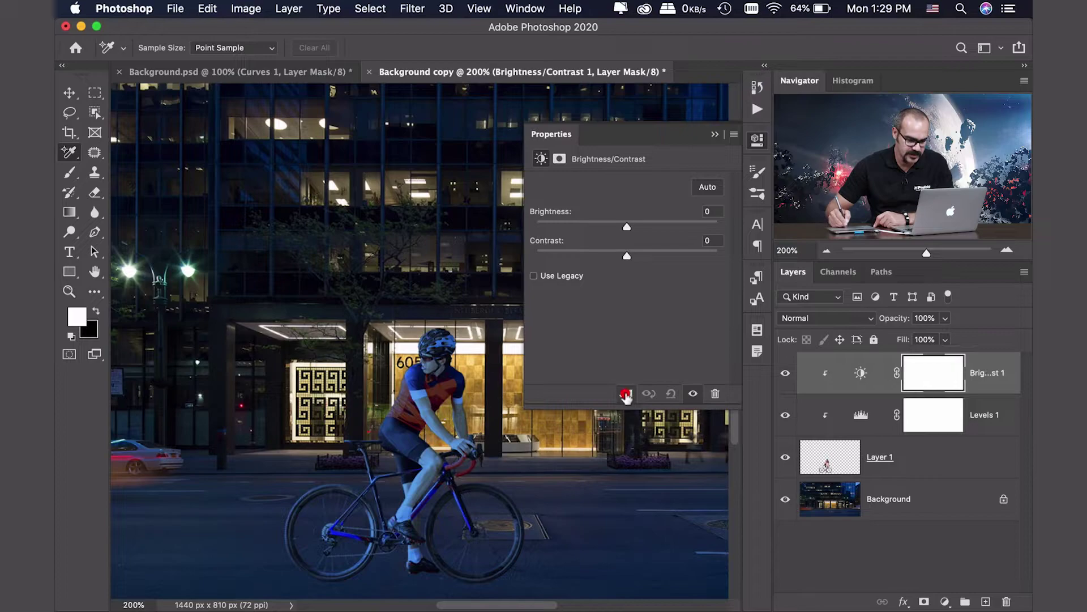
mouse_move(626, 227)
left_mouse_down()
mouse_move(645, 227)
mouse_move(642, 262)
mouse_move(688, 271)
mouse_move(644, 228)
left_mouse_up()
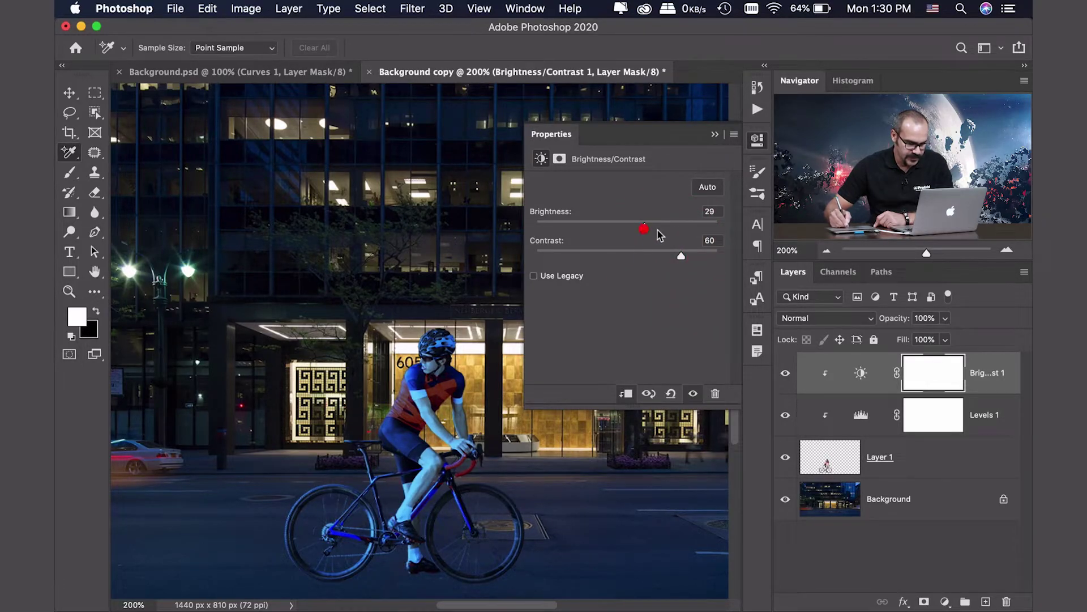
left_click(757, 140)
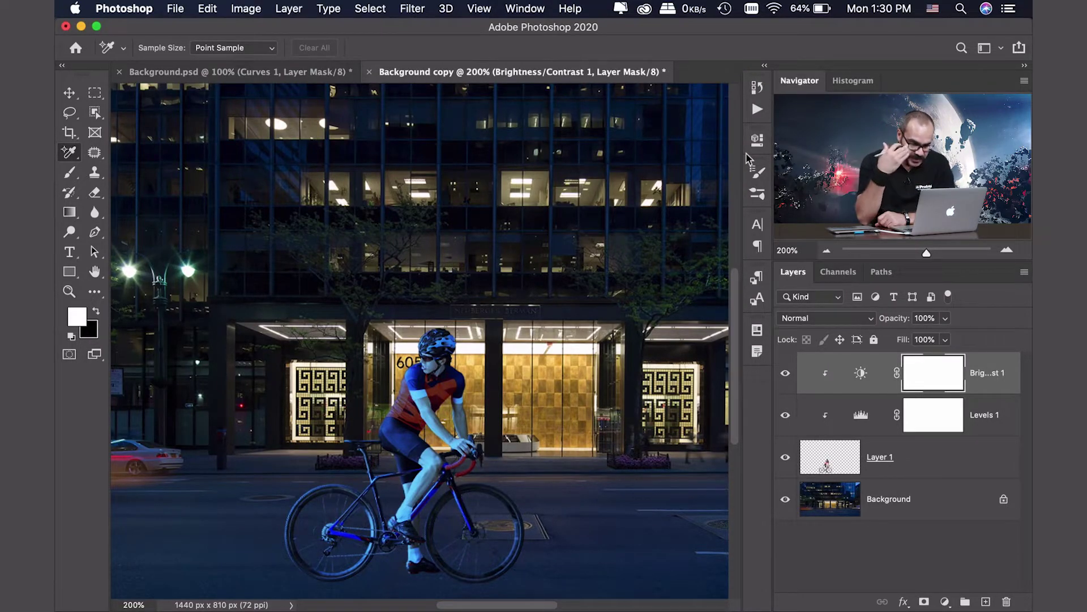
Compare the cyclist with and without the Brightness/Contrast adjustment by toggling that layer's visibility
left_click(786, 375)
left_click(786, 375)
left_click(786, 375)
left_click(786, 375)
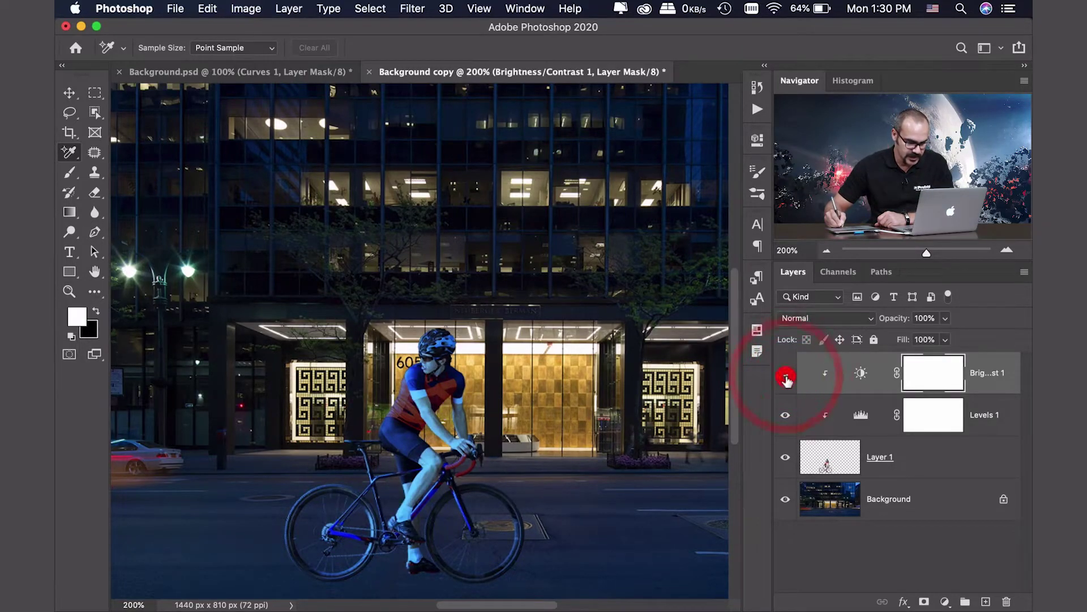
left_click(786, 375)
left_click(786, 375)
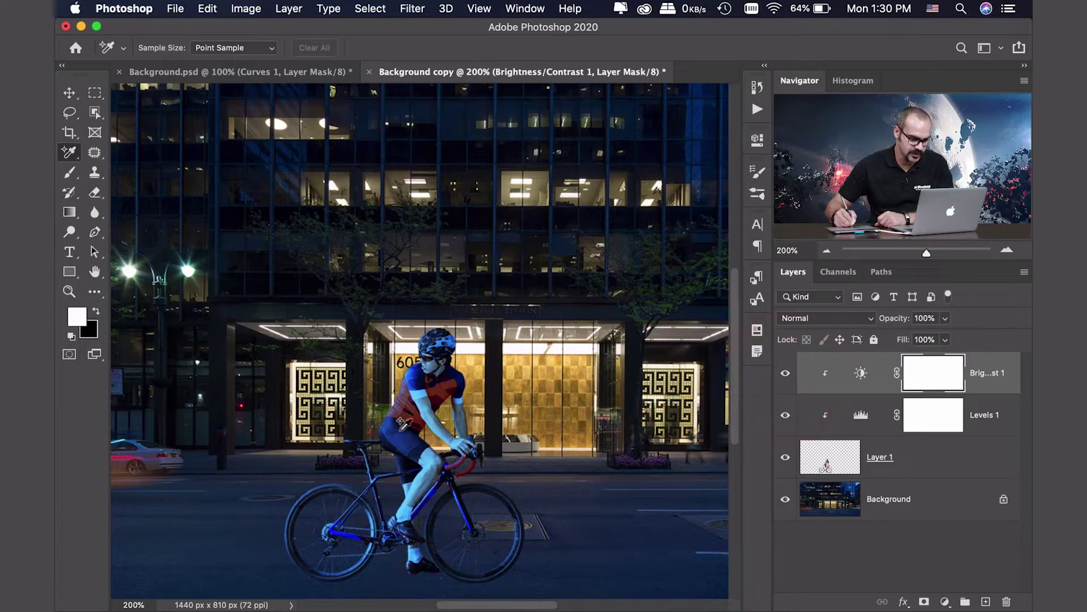
Add a Curves adjustment above the Brightness/Contrast layer and clip it to the cyclist on Layer 1
left_click(786, 375)
left_click(786, 375)
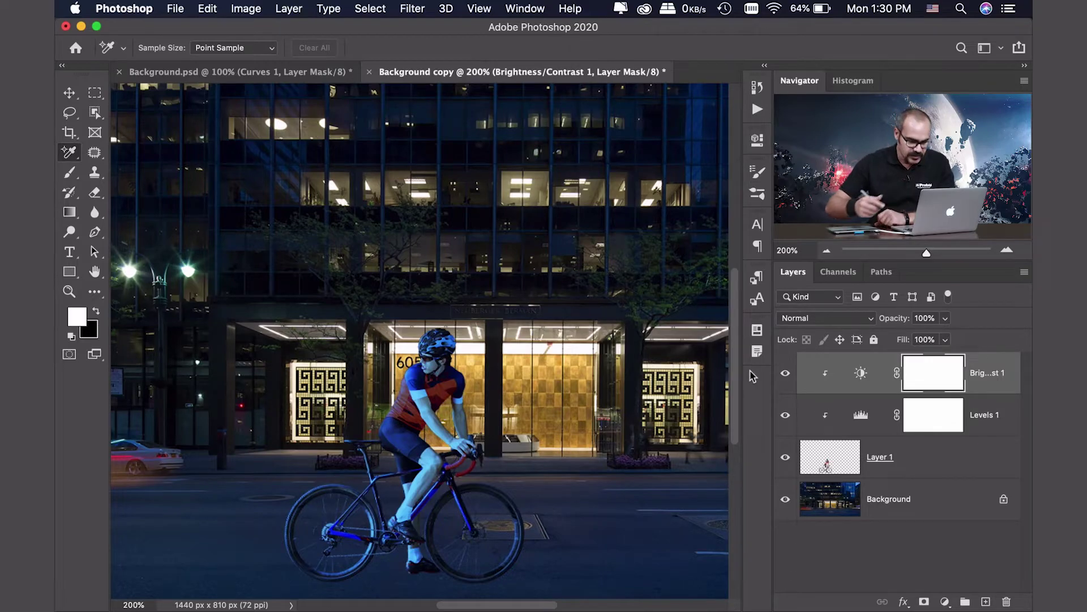
left_click(945, 601)
left_click(934, 385)
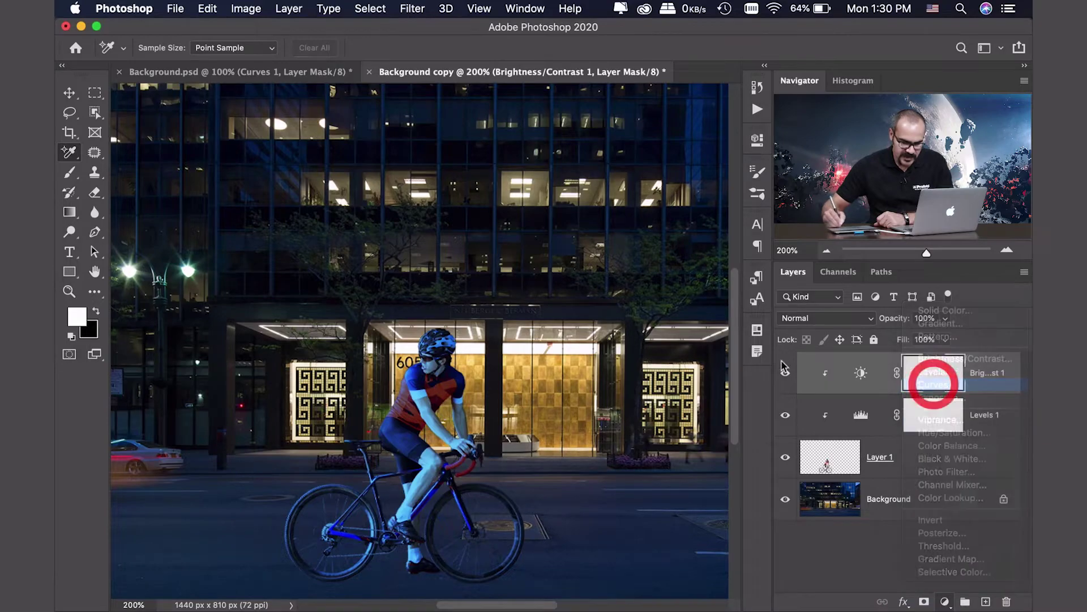
left_click_drag(642, 295, 631, 293)
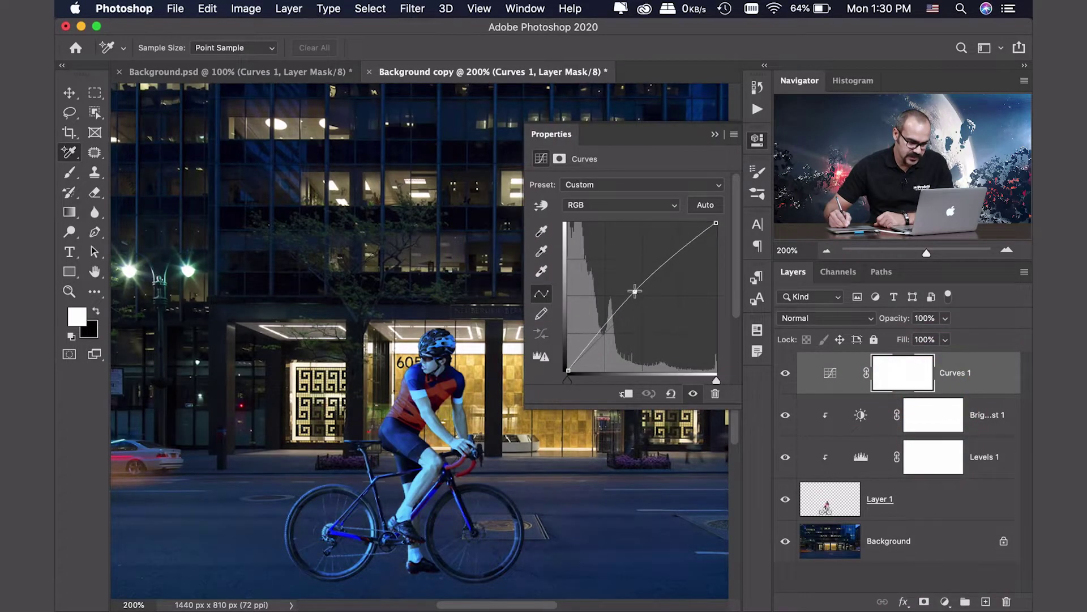
left_click(626, 393)
Raise the highlights on the RGB curve of Curves 1, anchoring points in the midtones and shadows to hold them near the diagonal
left_click_drag(633, 298, 679, 248)
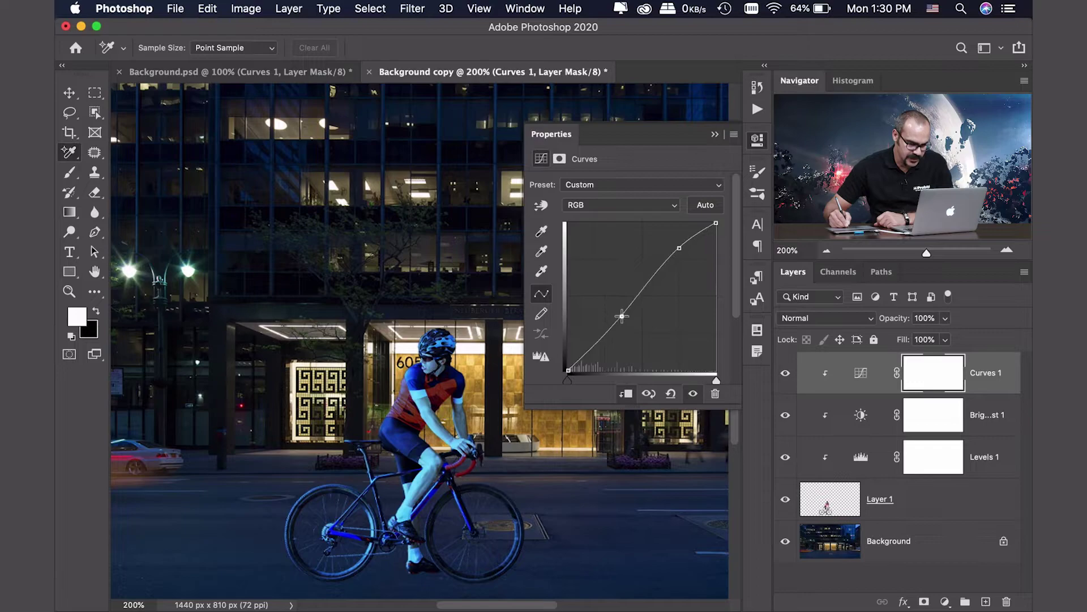
left_click(619, 314)
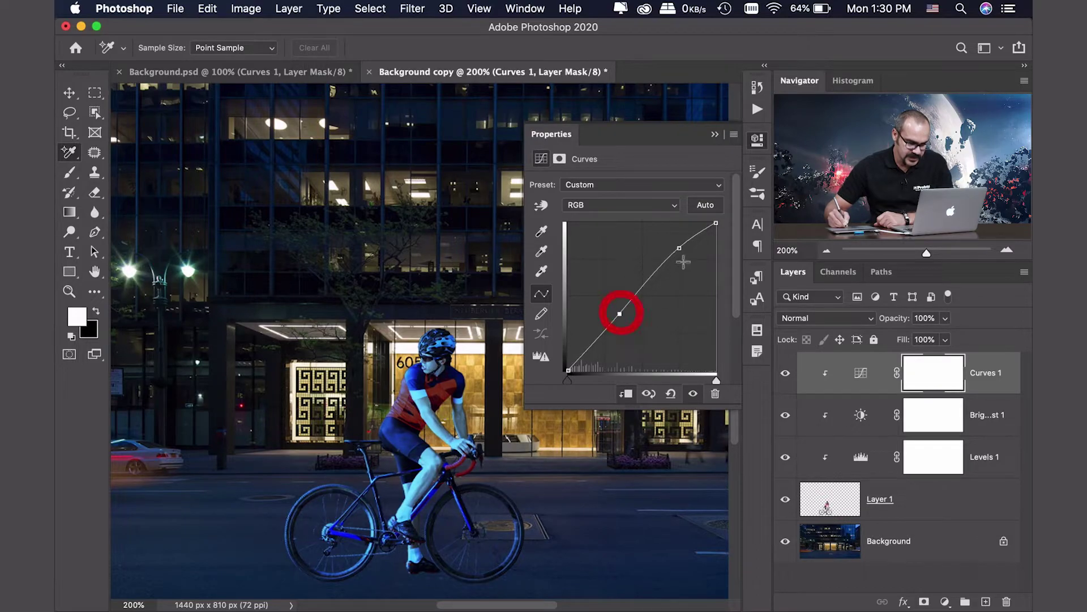
left_click(619, 312)
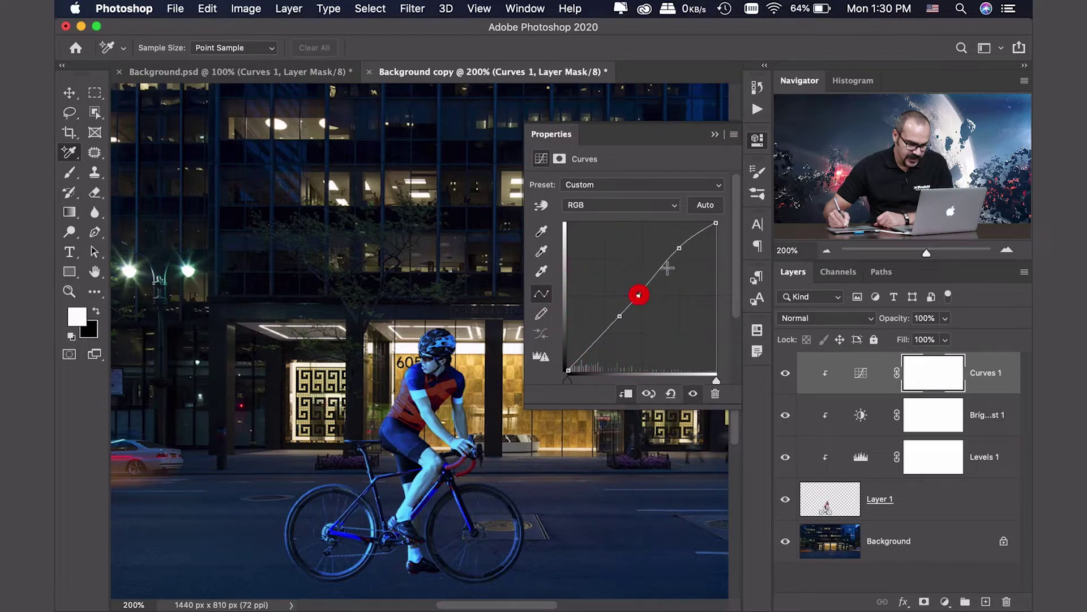
mouse_move(680, 247)
left_mouse_down()
mouse_move(682, 264)
mouse_move(667, 241)
mouse_move(670, 255)
left_mouse_up()
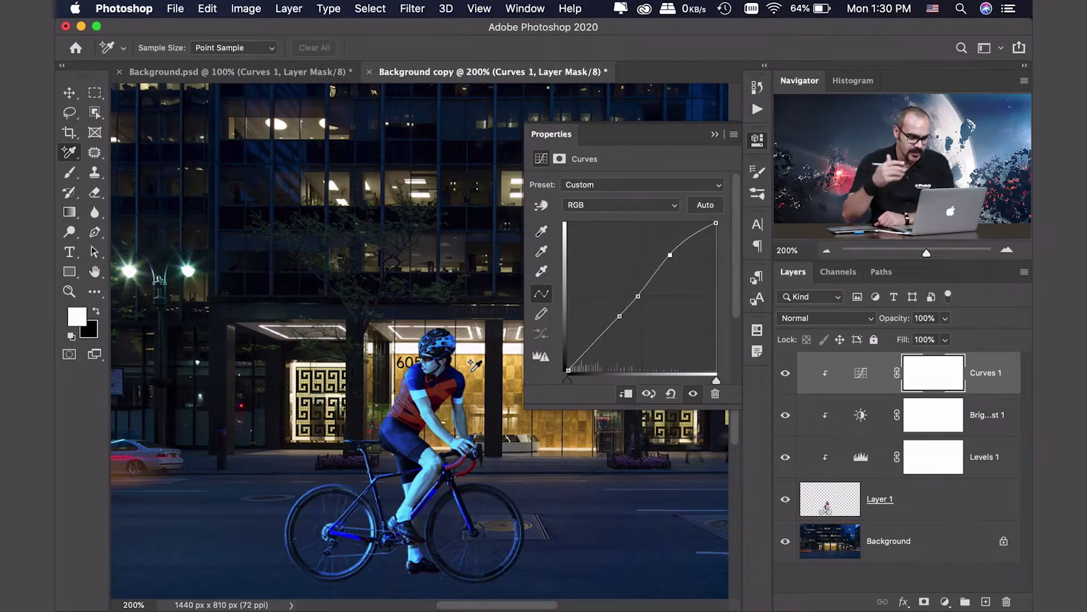
Lower the Blue channel's highlights slightly in Curves 1 and anchor its midtones and shadows on the diagonal
left_click(625, 207)
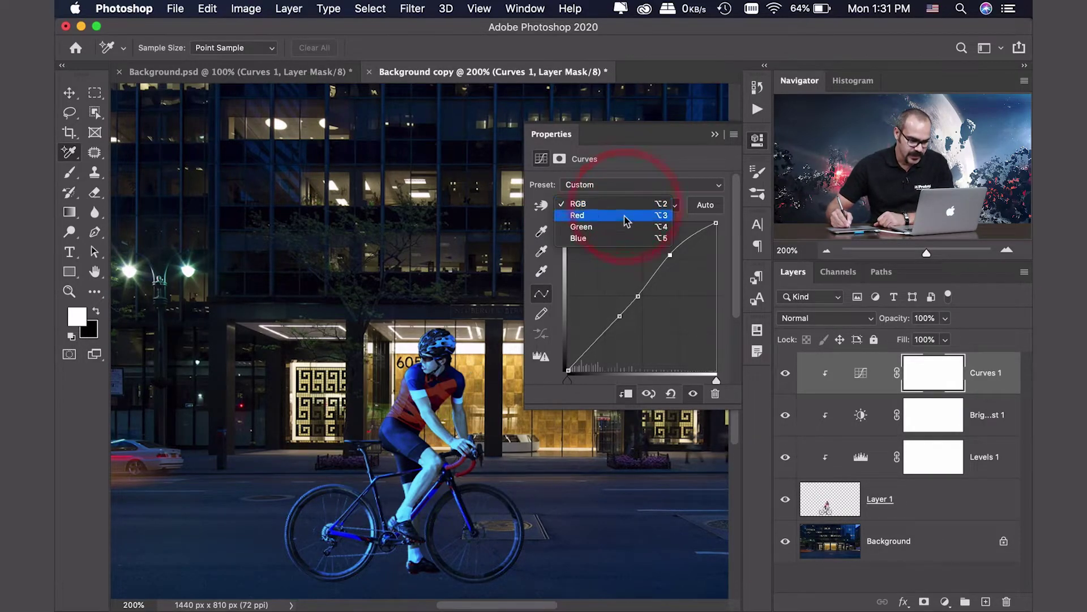
left_click(623, 238)
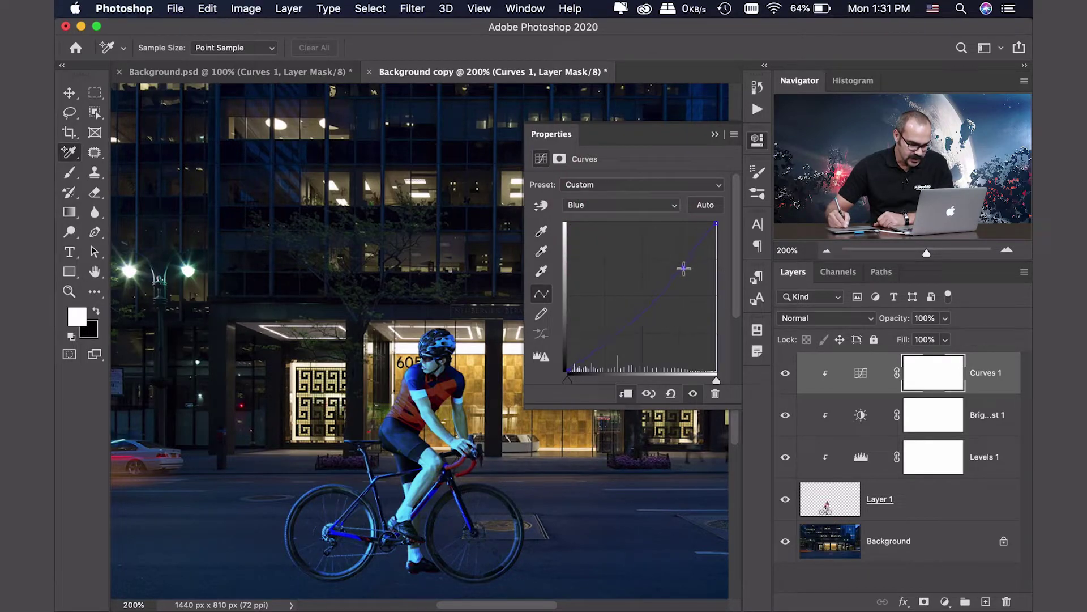
left_click(681, 266)
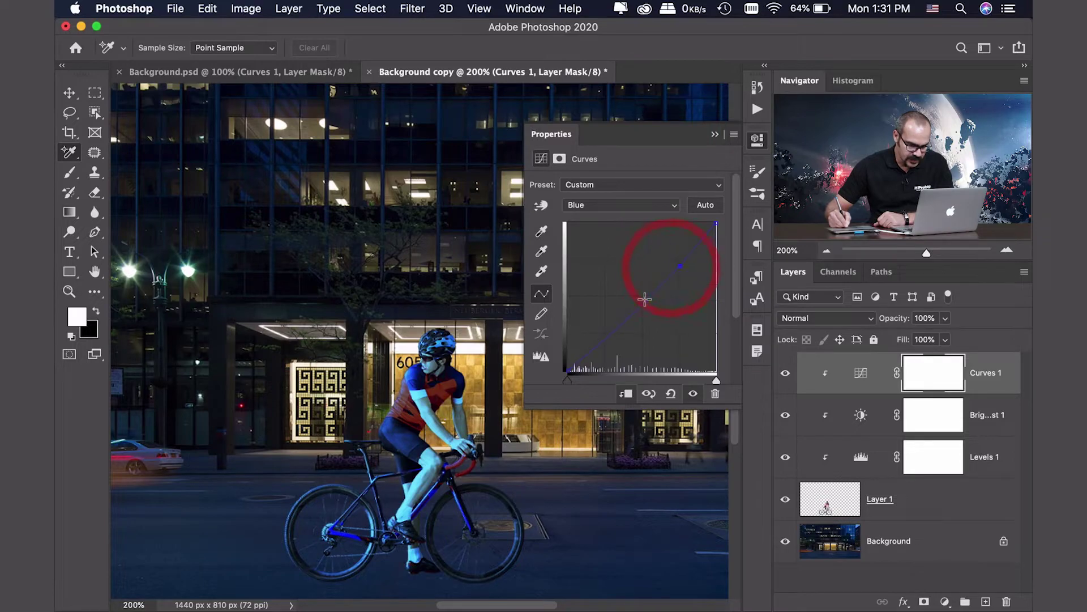
left_click(607, 333)
Pull the Green channel's highlights down slightly in Curves 1, with anchor points holding its midtones and shadows
left_click(638, 206)
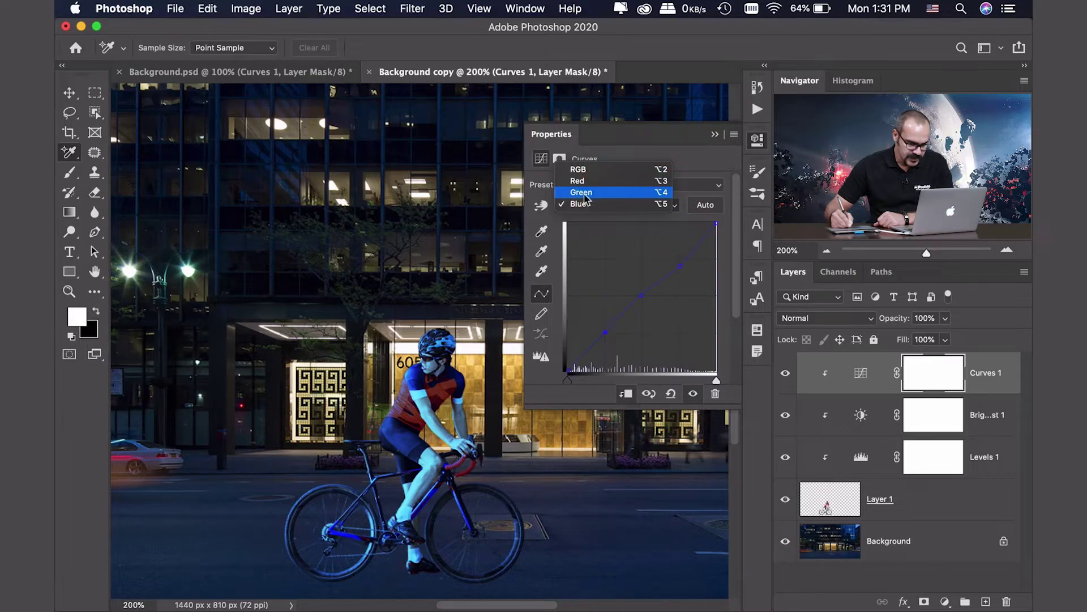
left_click(607, 193)
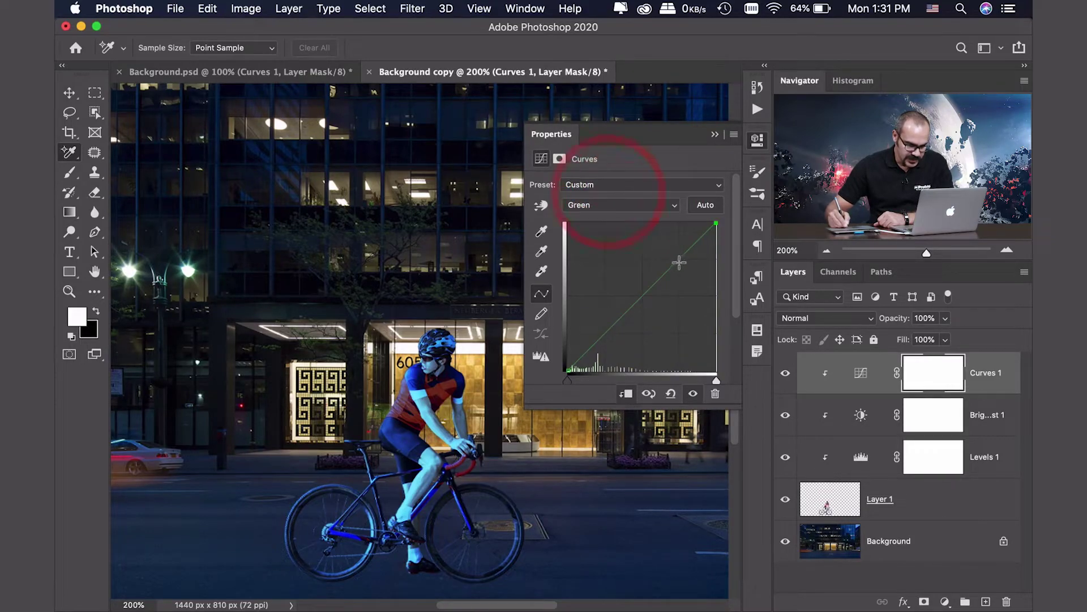
left_click_drag(680, 259, 682, 265)
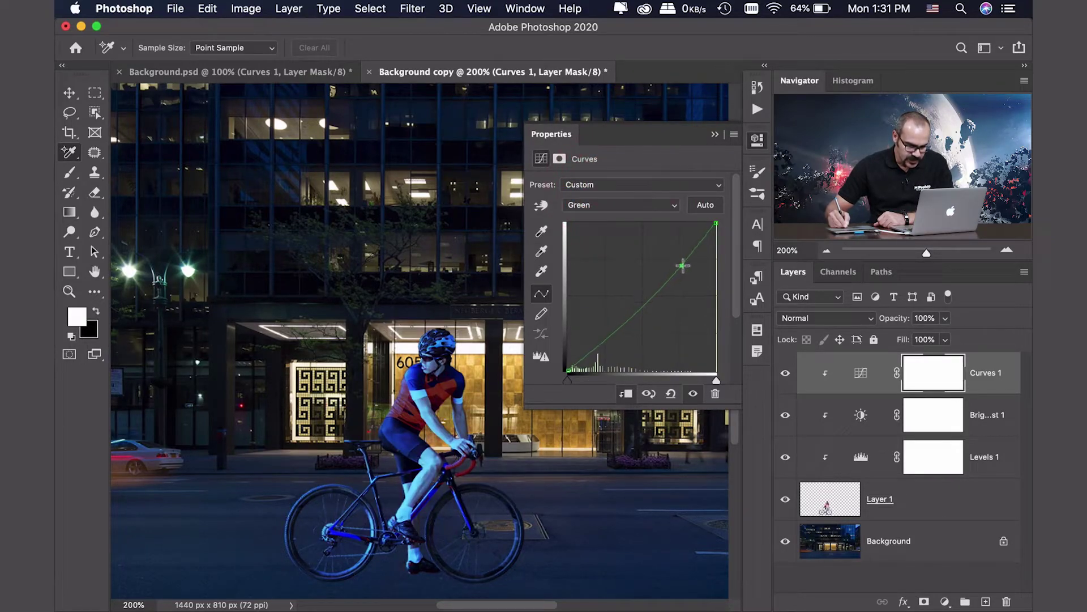
left_click(641, 296)
left_click(605, 330)
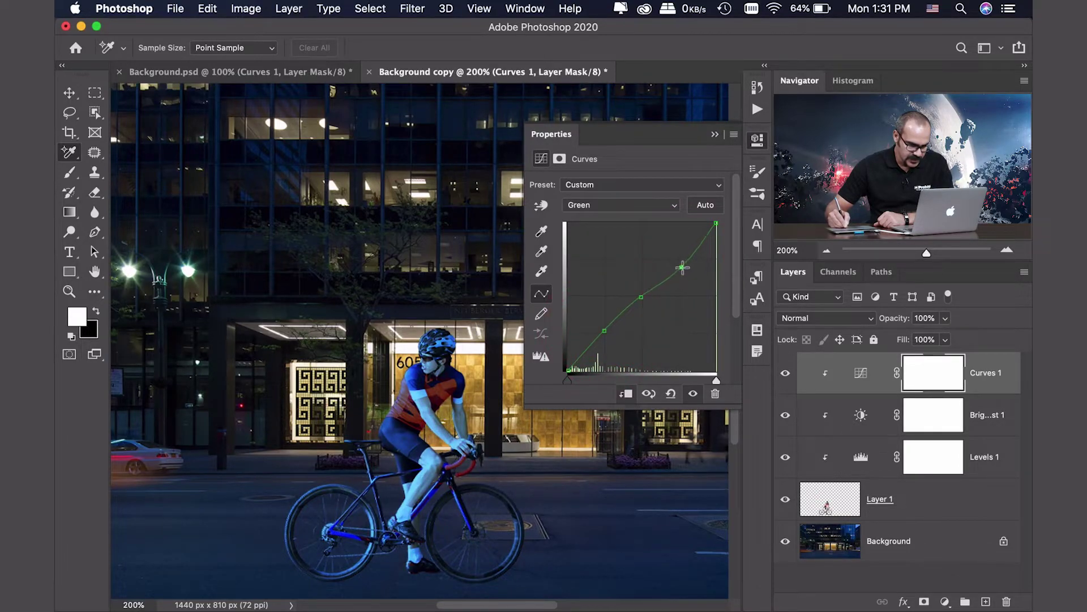
left_click(682, 267)
Raise the Red channel's highlights and midtones in Curves 1, anchor its shadows, and close the adjustment's settings
left_click(623, 204)
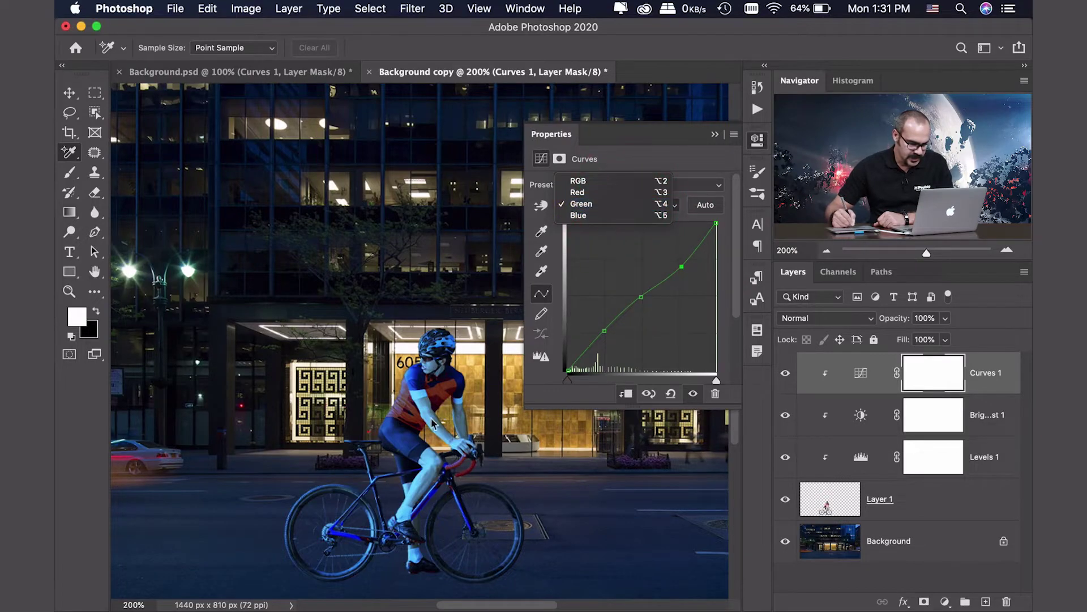
left_click(610, 193)
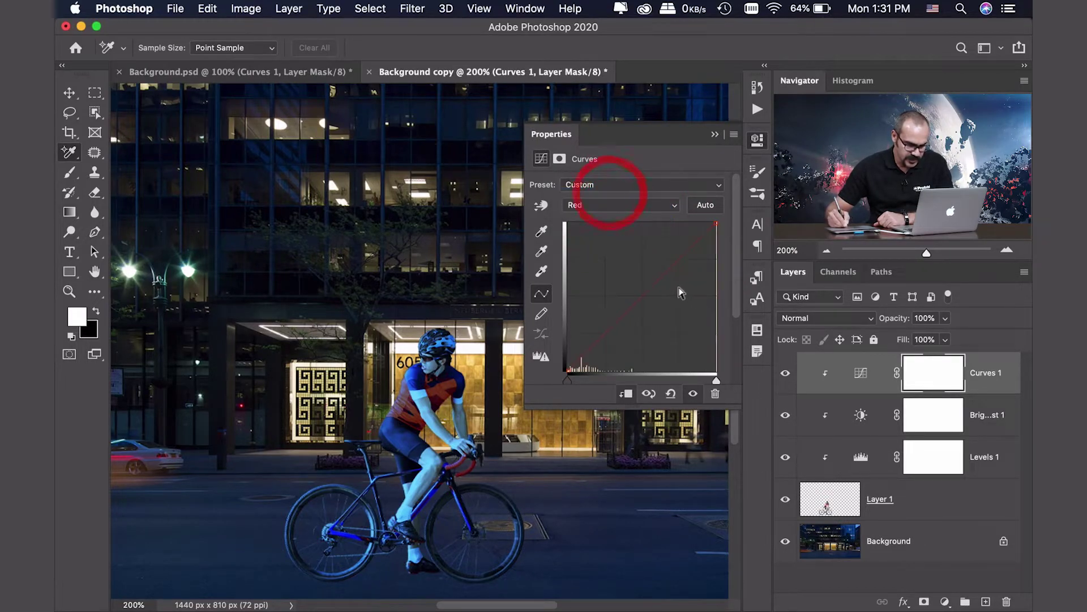
left_click(673, 253)
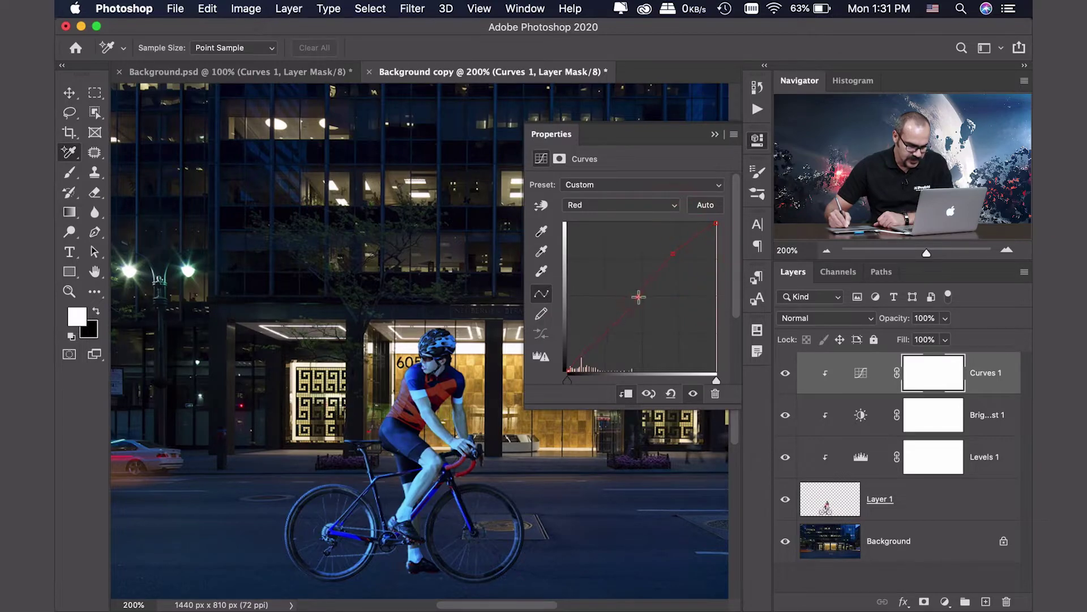
left_click(635, 292)
left_click(604, 332)
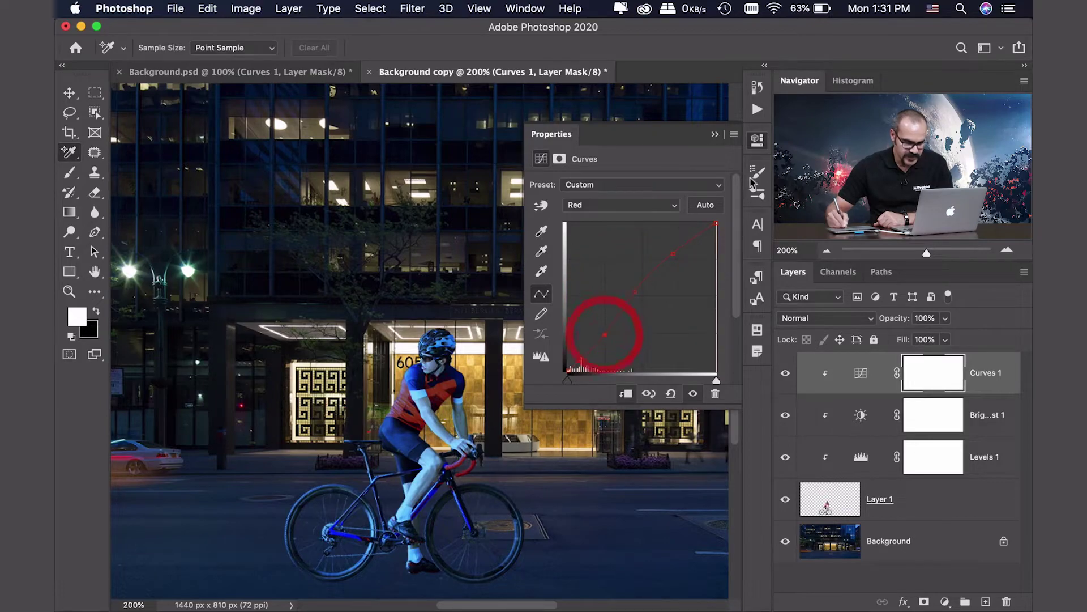
left_click(757, 140)
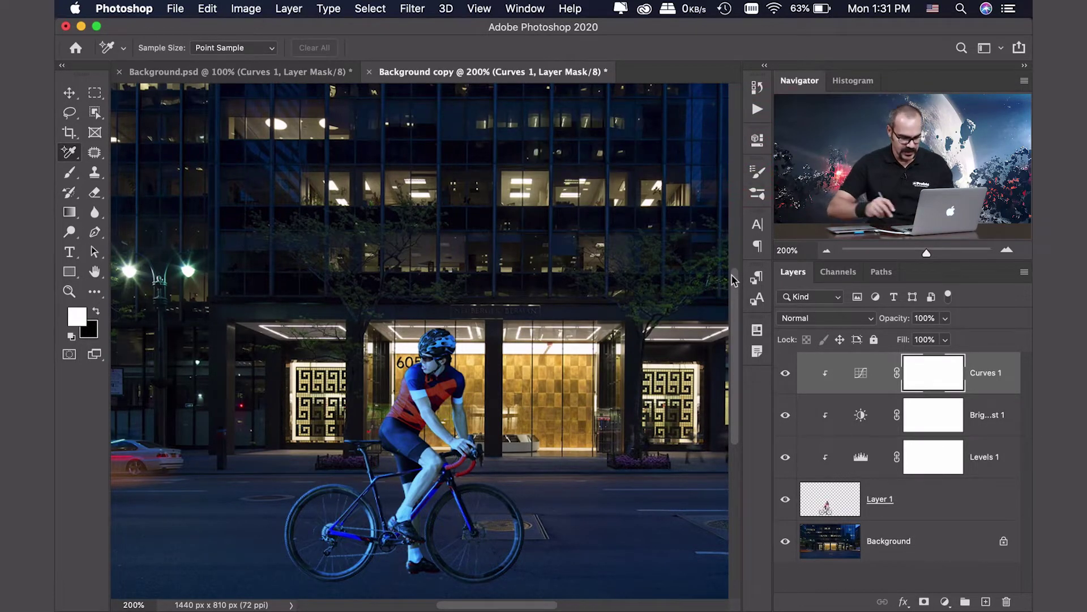
Examine how well the cyclist's colour and tone match the night street, both in the full image and close up
key("super+1")
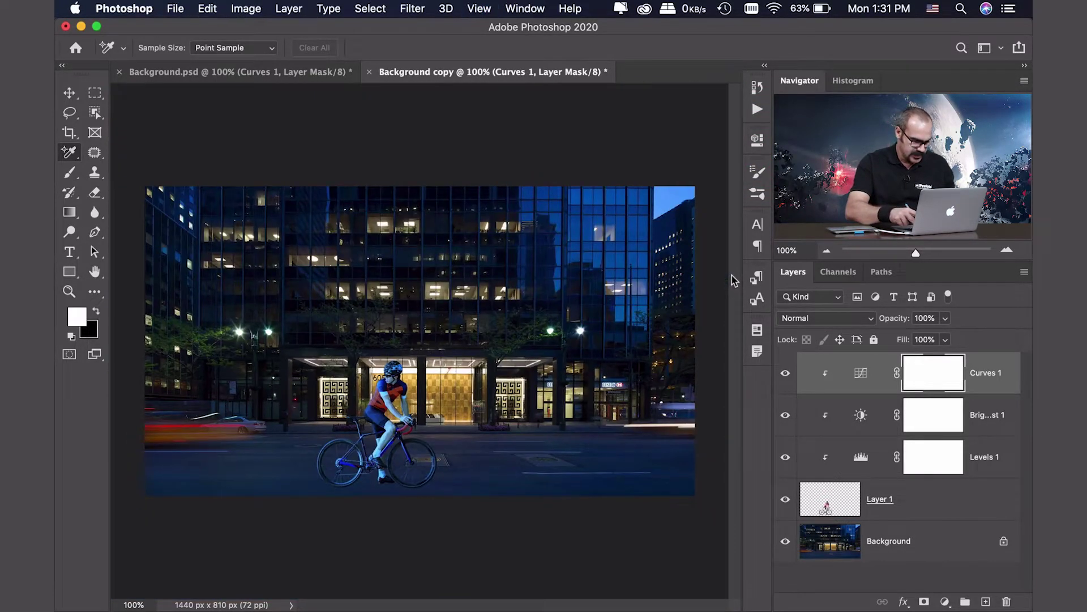
key("super+equal")
scroll(575, 302, "down", 3)
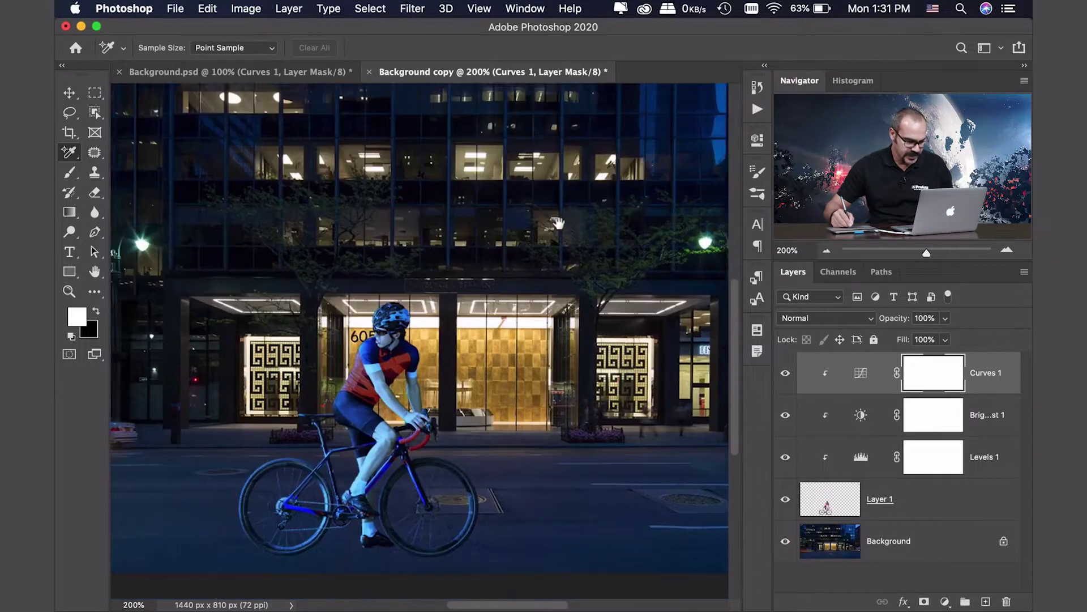
left_click(546, 202)
key("super+minus")
key("super+minus")
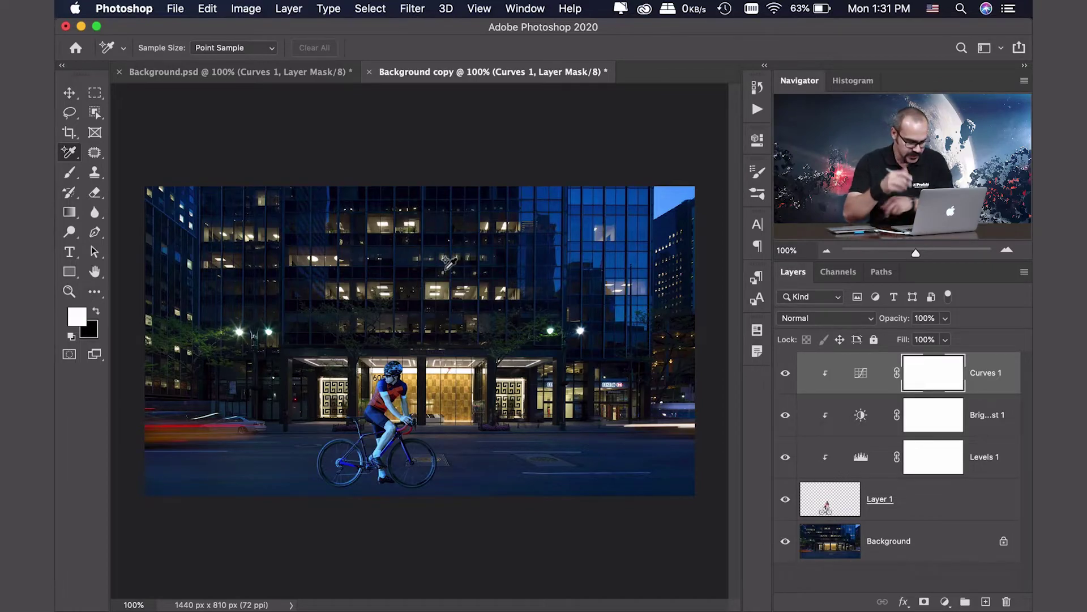
key("super+equal")
key("super+equal")
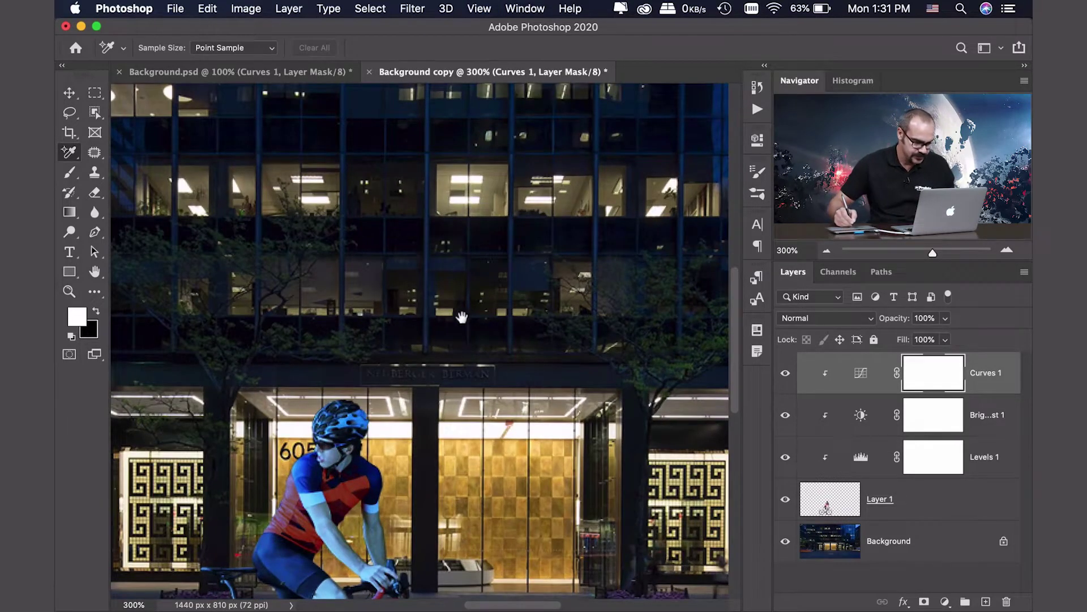
left_click_drag(462, 317, 589, 148)
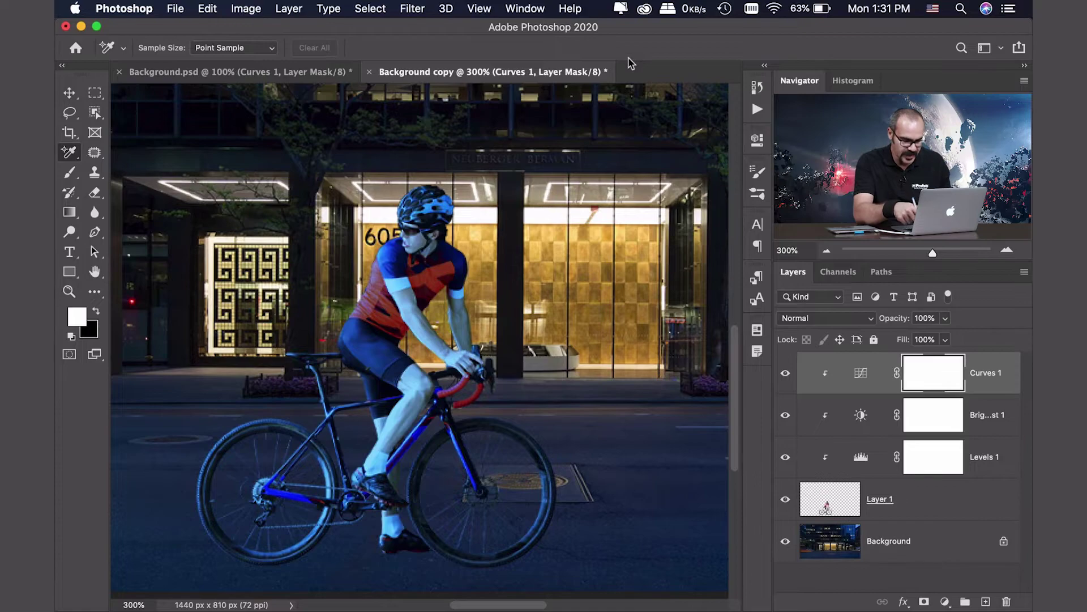
key("super+minus")
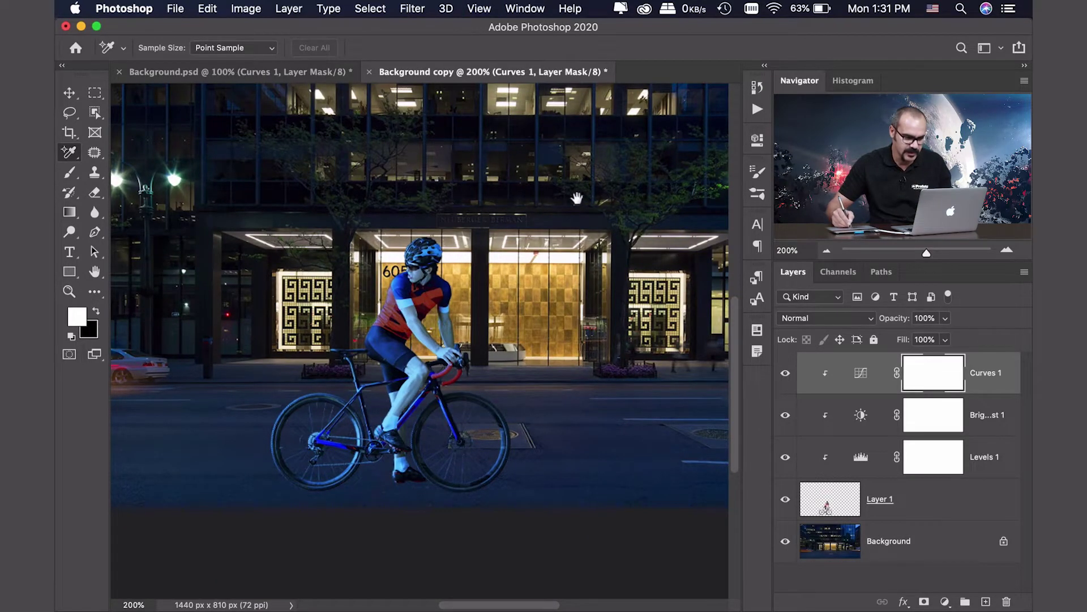
Inspect the building facade, sky and street lights, and compare their light and colour with the cyclist
left_click_drag(572, 198, 367, 397)
scroll(367, 396, "up", 5)
scroll(367, 396, "right", 6)
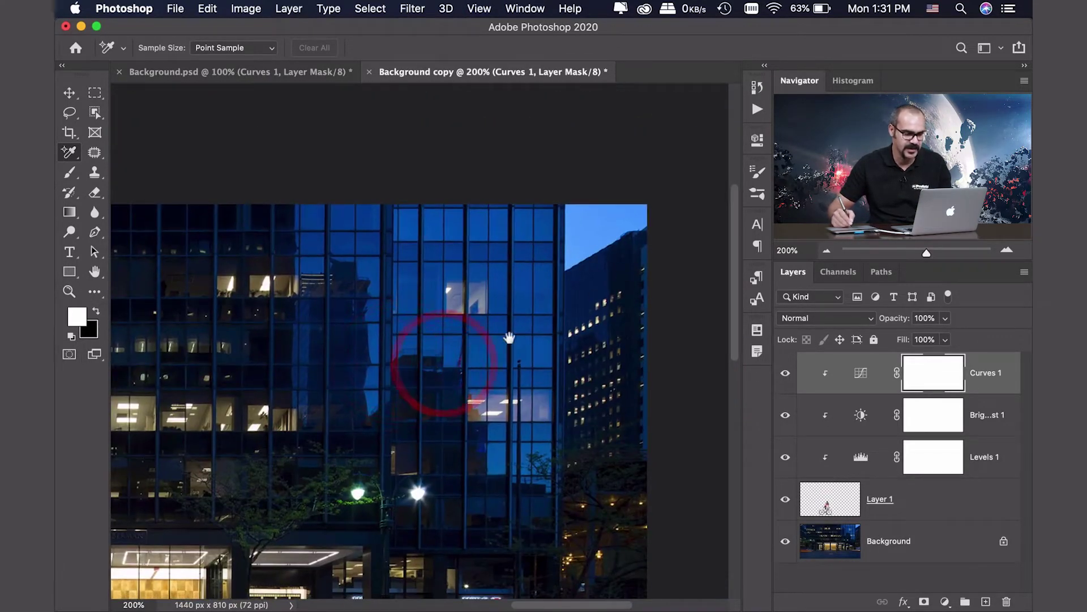
left_click_drag(408, 331, 461, 284)
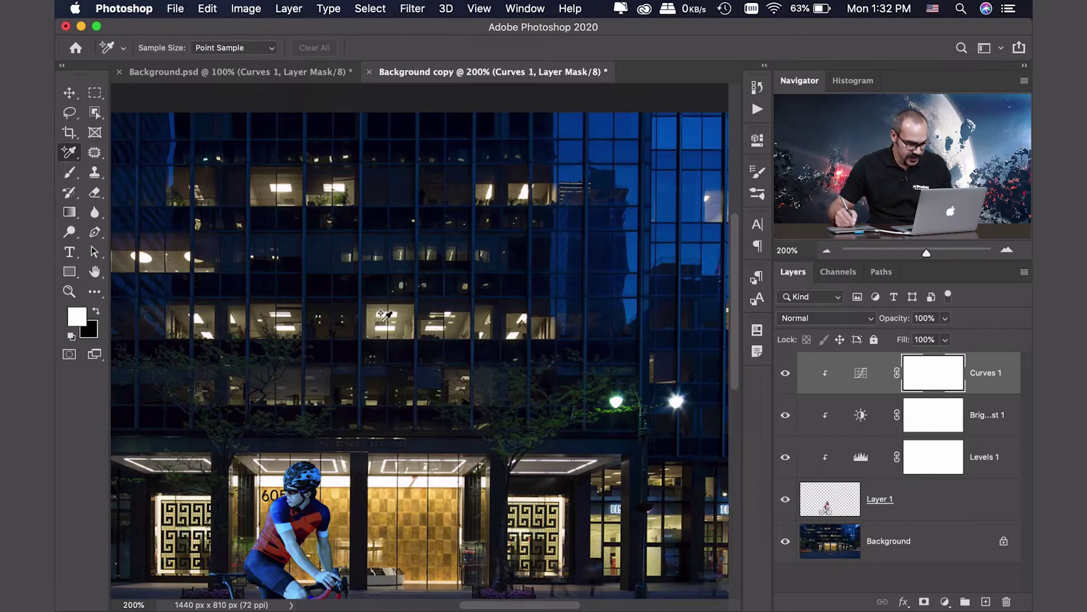
left_click_drag(424, 321, 518, 233)
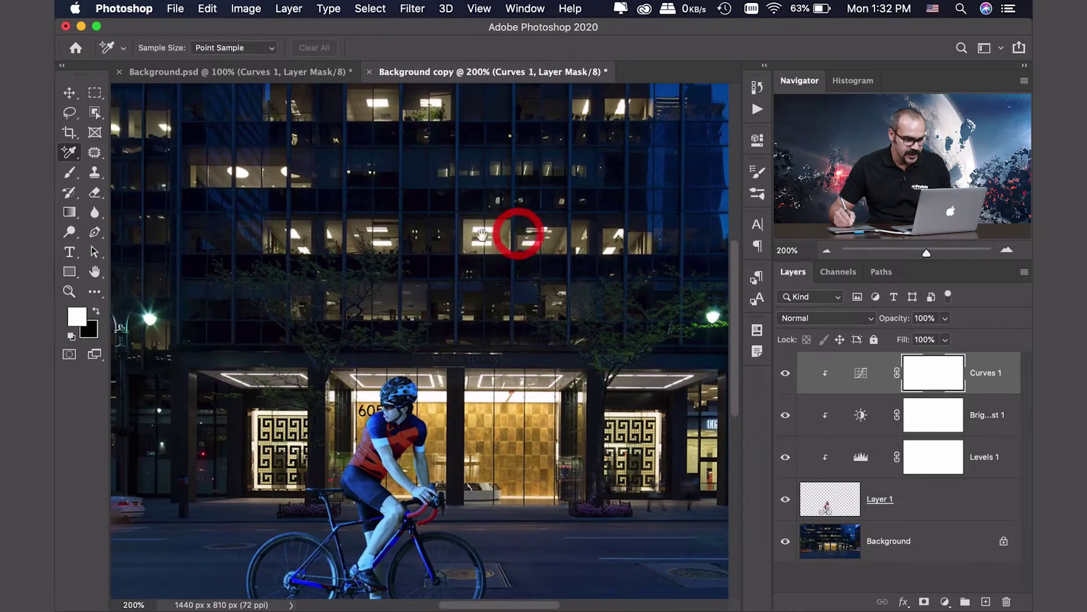
left_click_drag(434, 396, 508, 308)
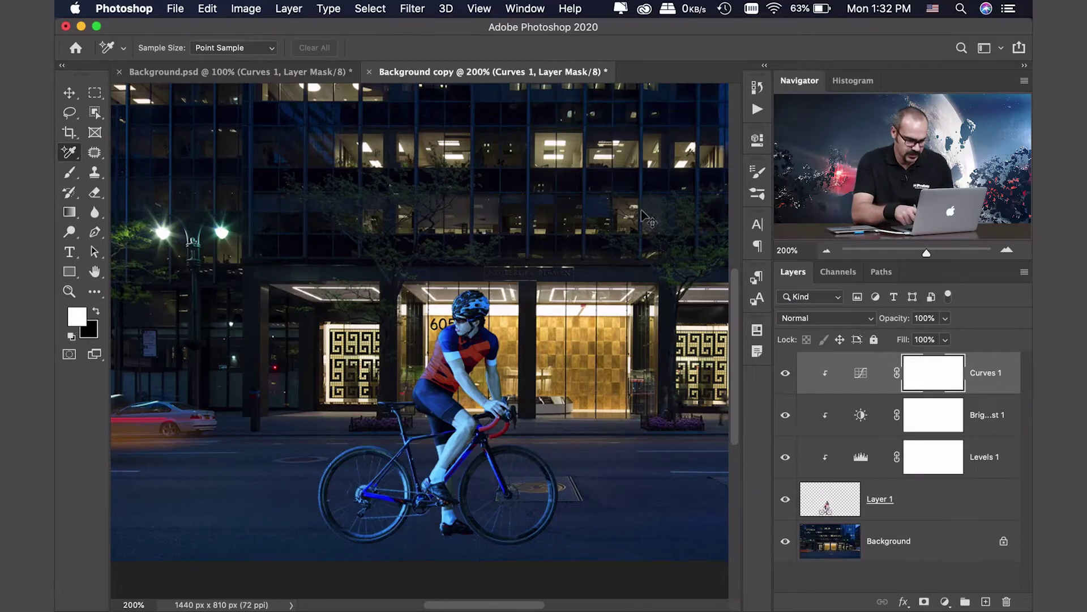
key("super+minus")
key("super+plus")
key("super+plus")
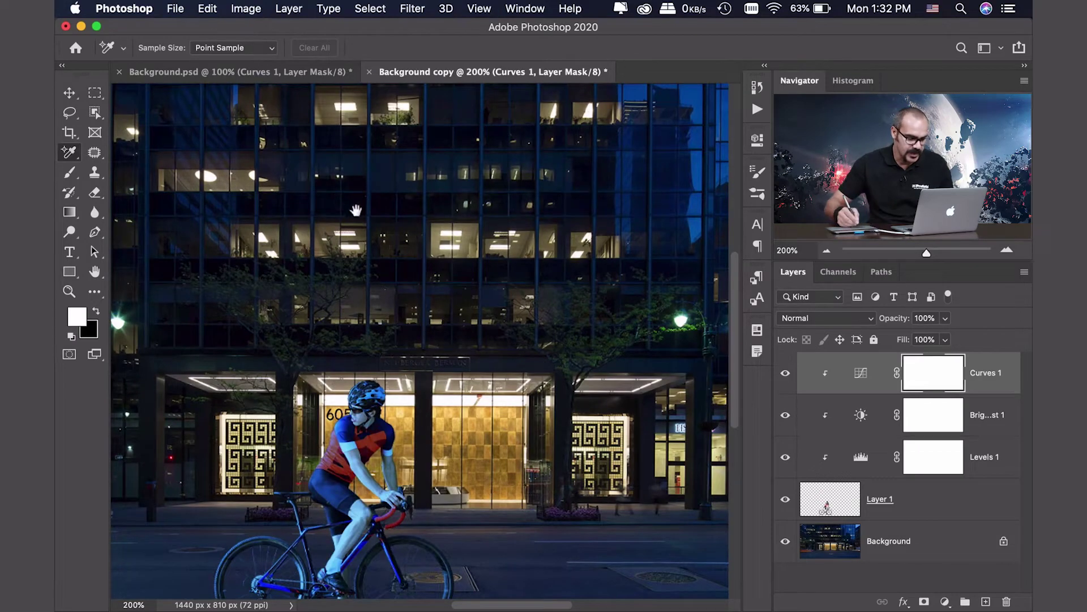
key("super+minus")
left_click_drag(509, 252, 505, 250)
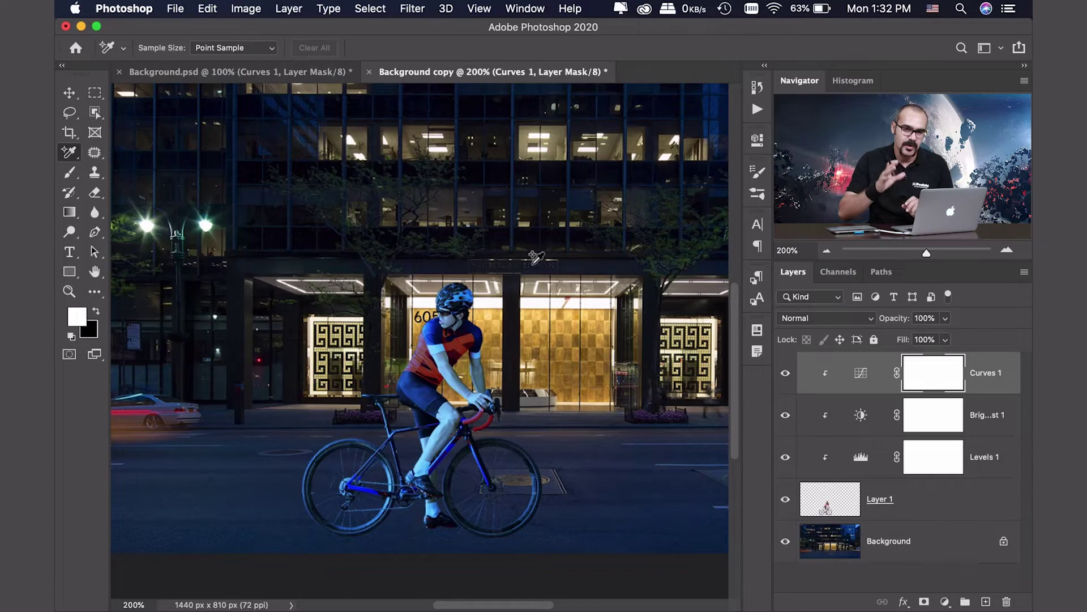
Compare the cyclist composite in Background.psd at 300% with the version in the Background copy document
left_click(292, 74)
left_click(78, 293)
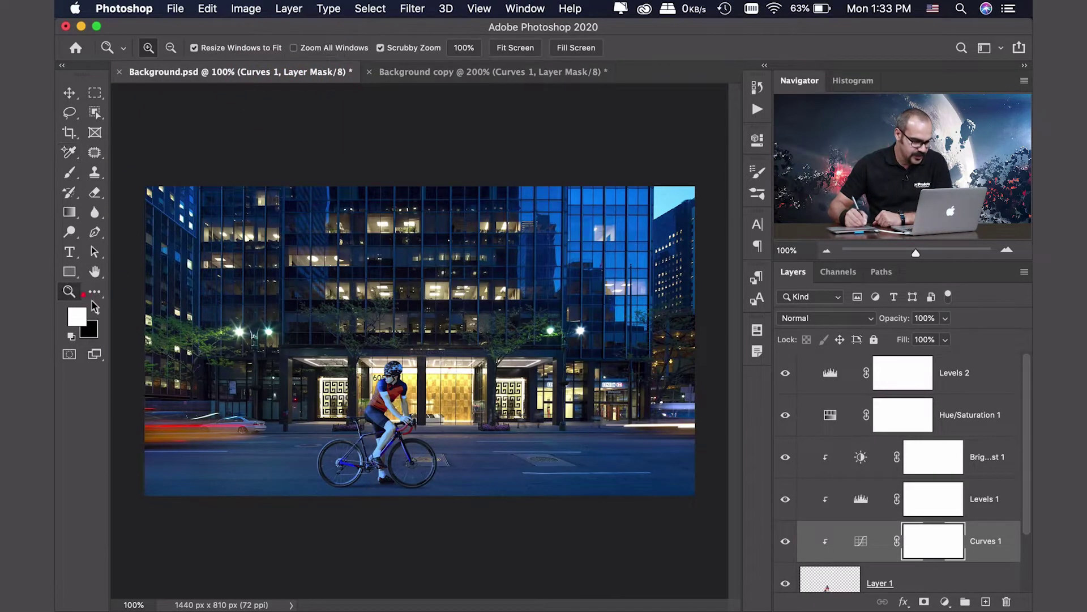
left_click(383, 505)
left_click(368, 481)
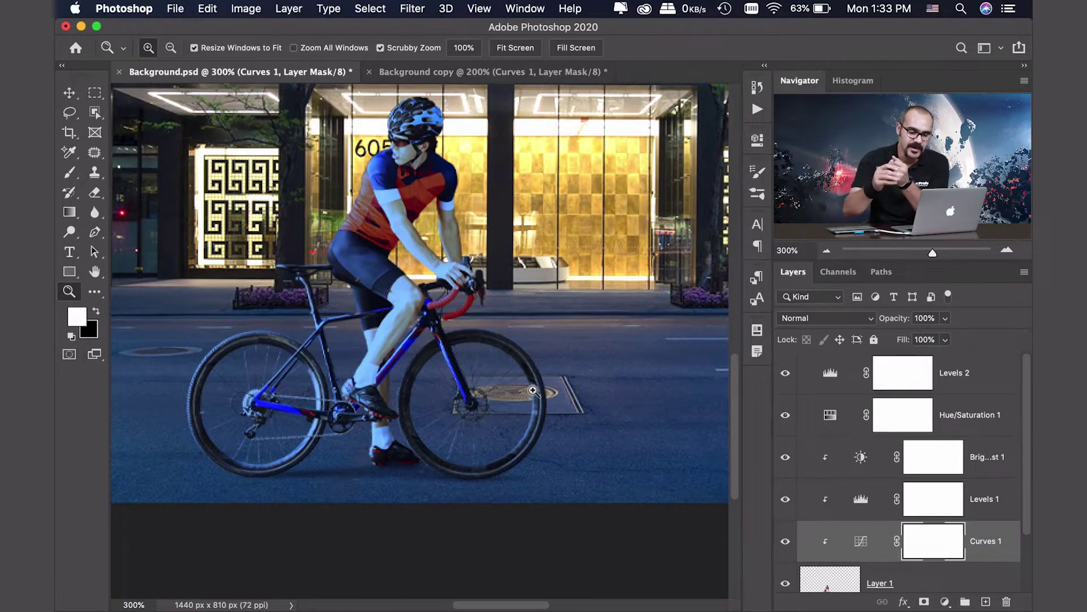
left_click(498, 72)
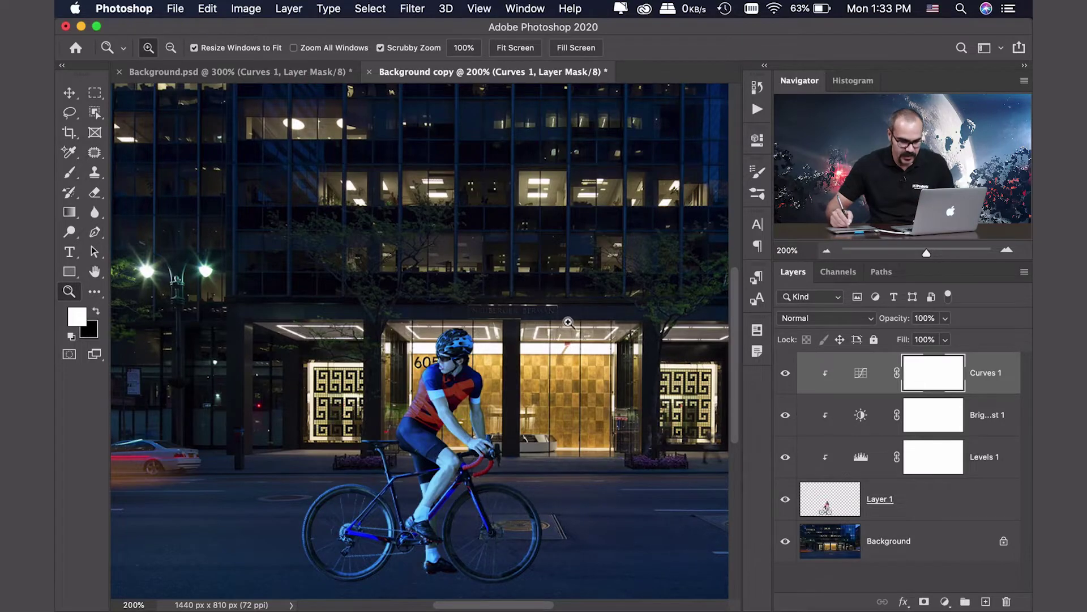
left_click(289, 72)
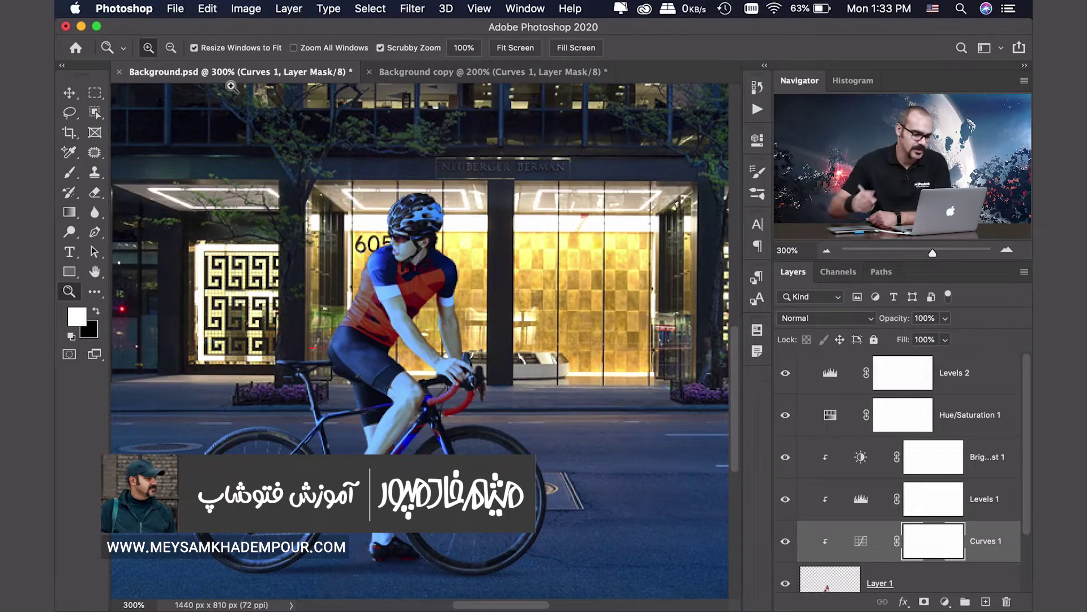
In the Background copy document, outline a thin ground-shadow shape between both wheels and the foot on the Background layer with the Polygonal Lasso
left_click(435, 73)
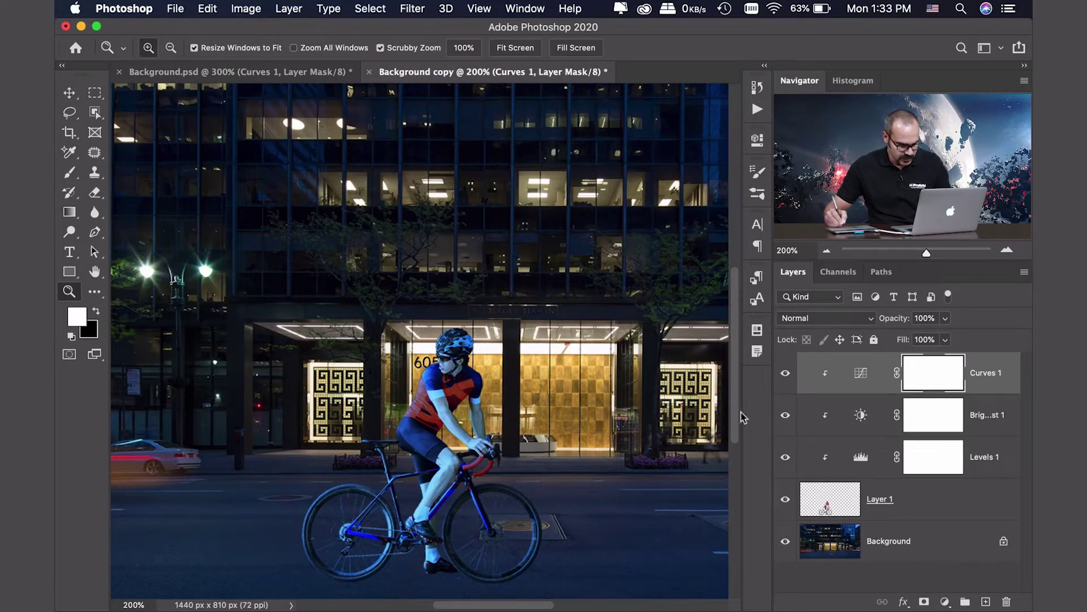
left_click(914, 540)
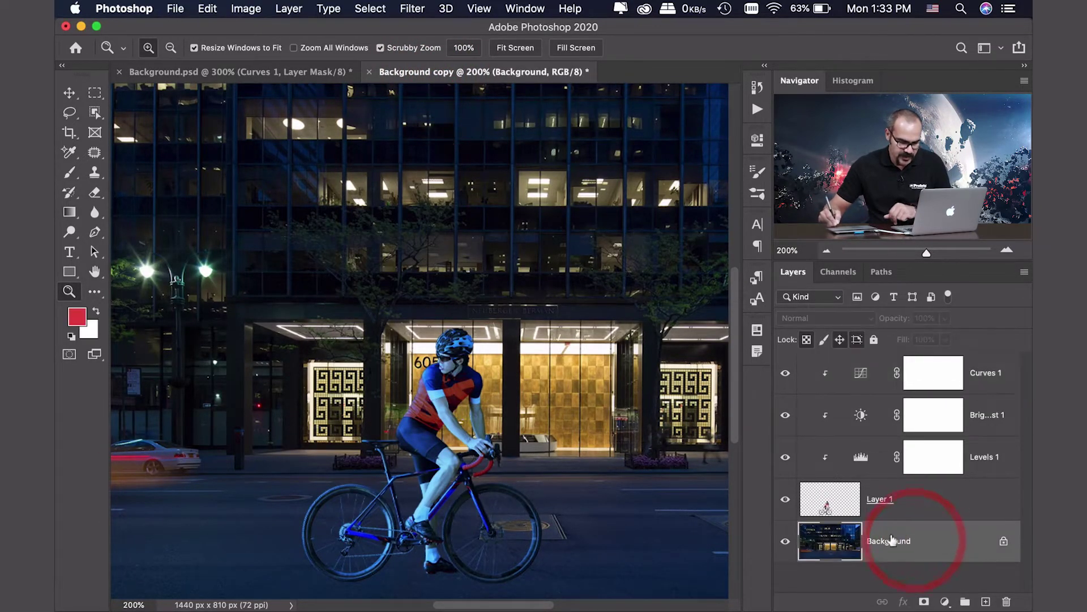
left_click_drag(570, 403, 595, 303)
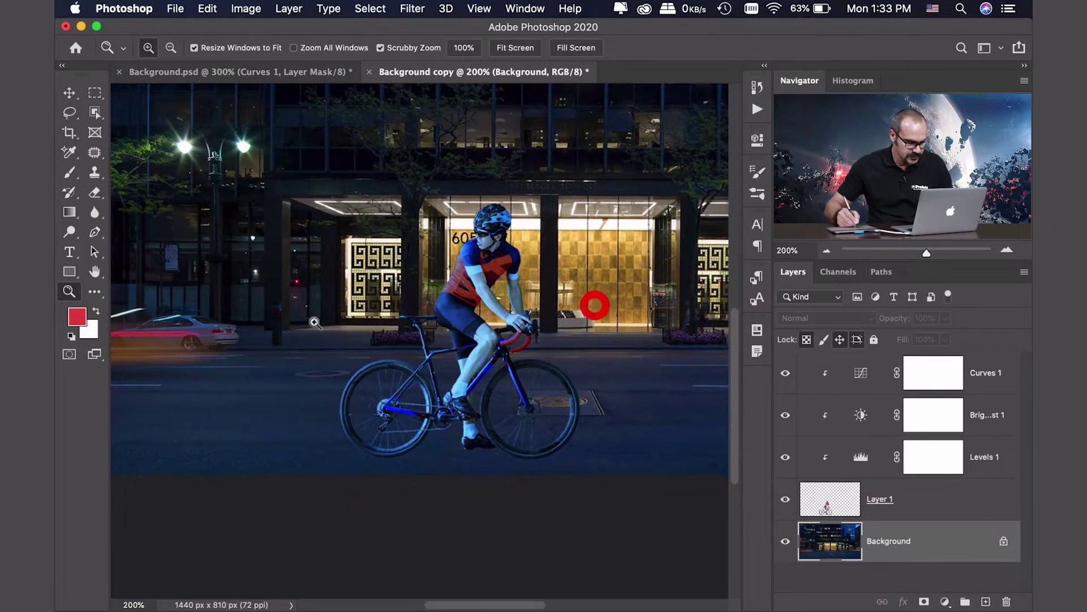
left_click(487, 460)
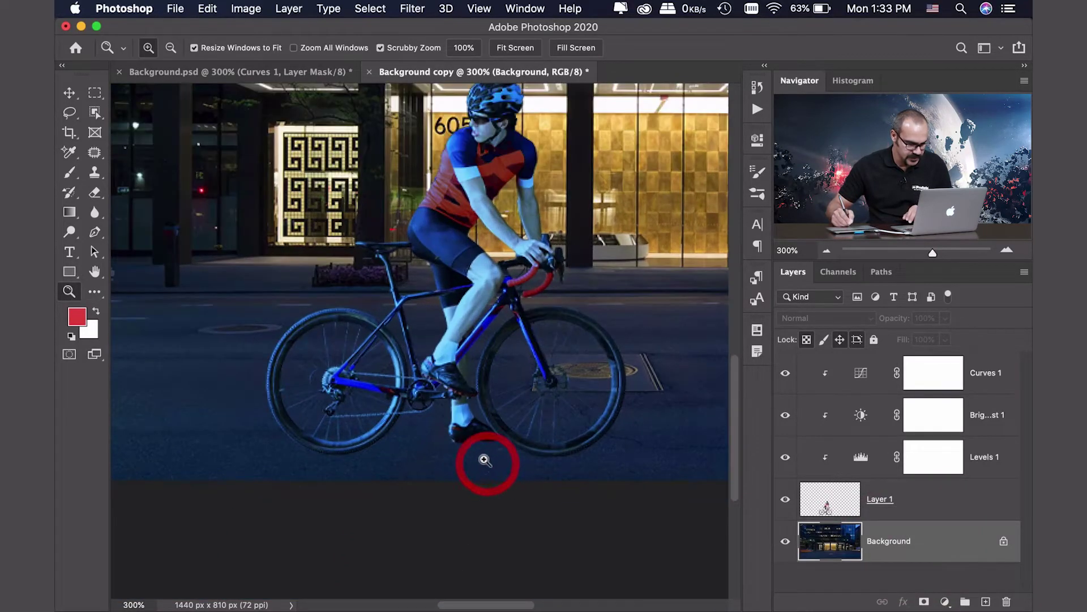
left_click(487, 455)
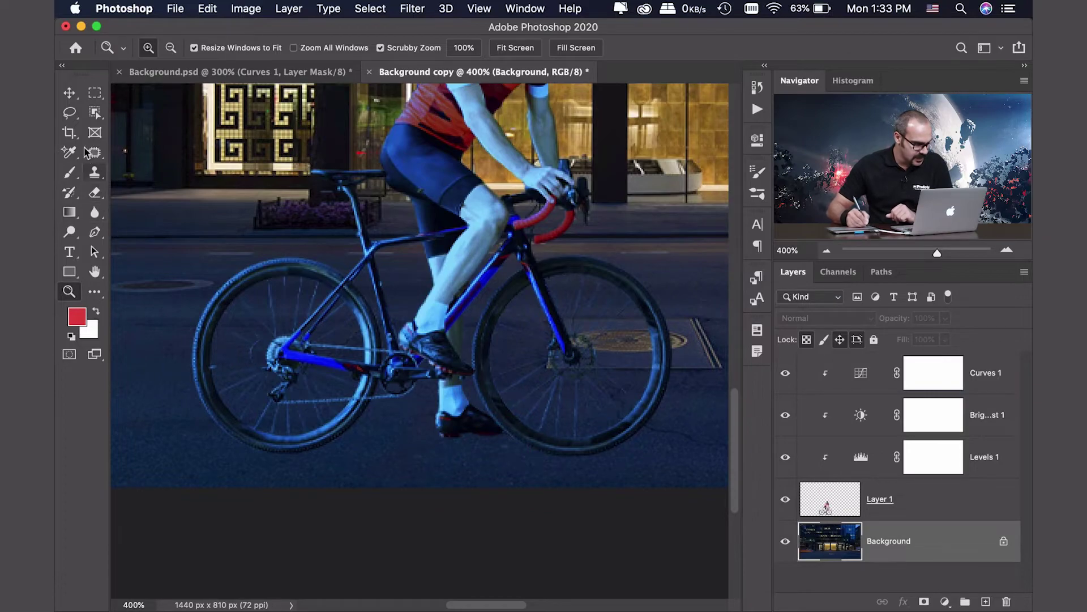
left_click(70, 112)
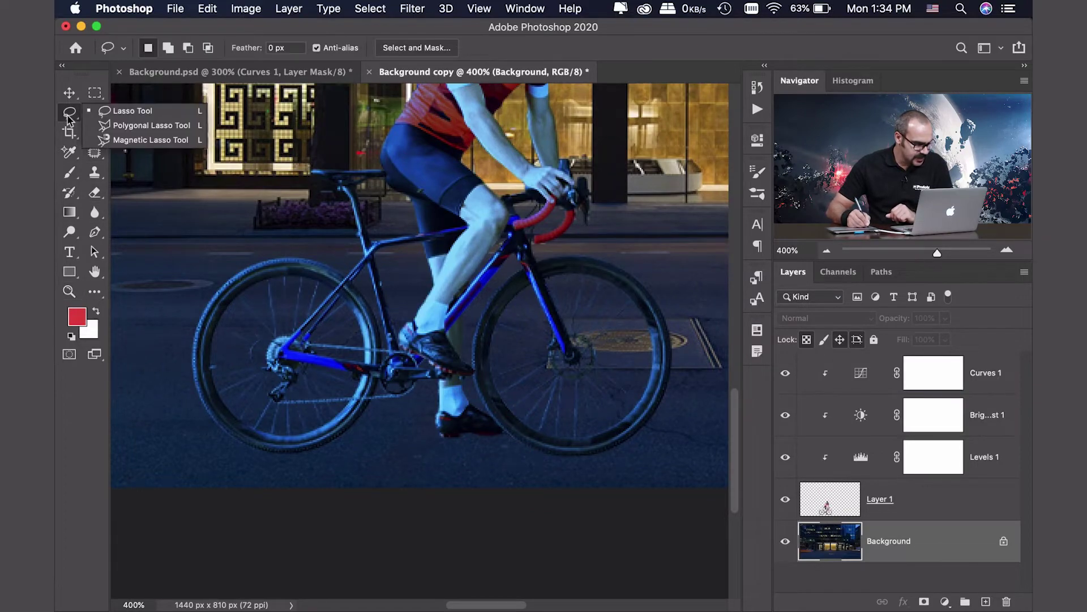
left_click(141, 126)
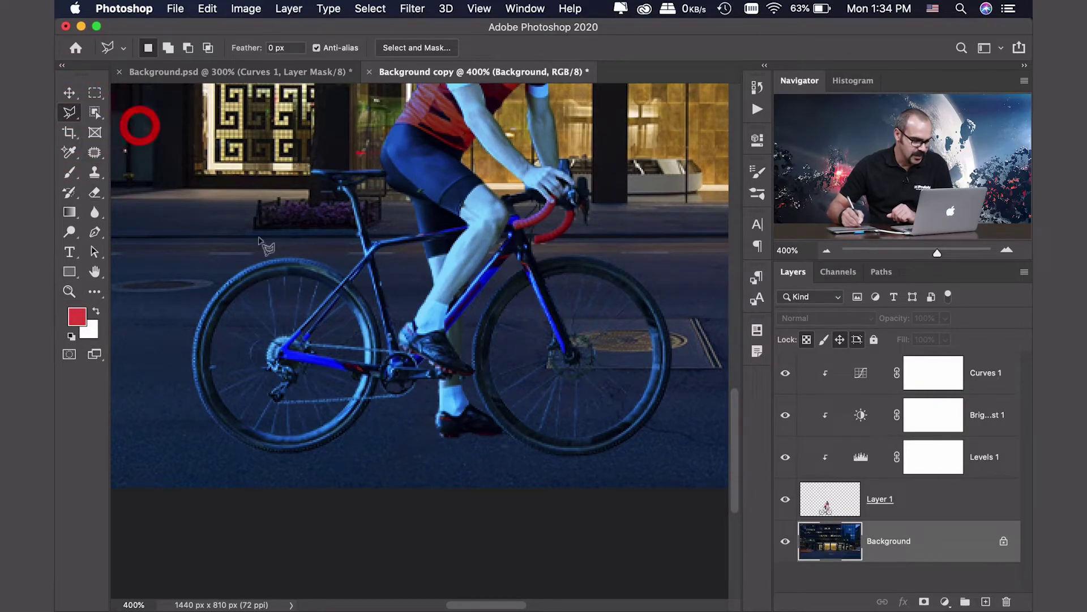
left_click(279, 451)
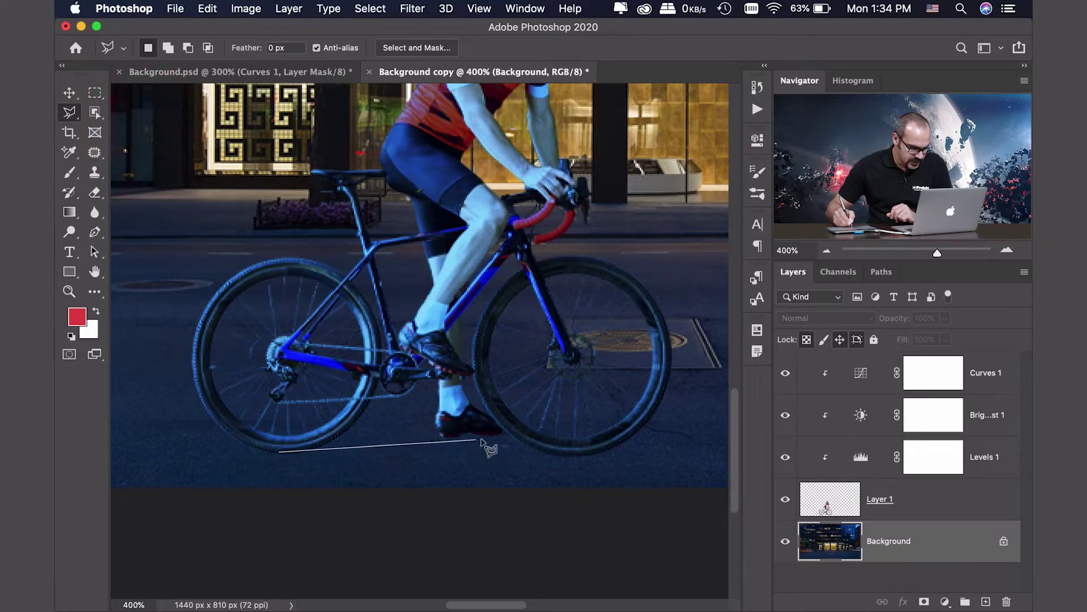
left_click(508, 429)
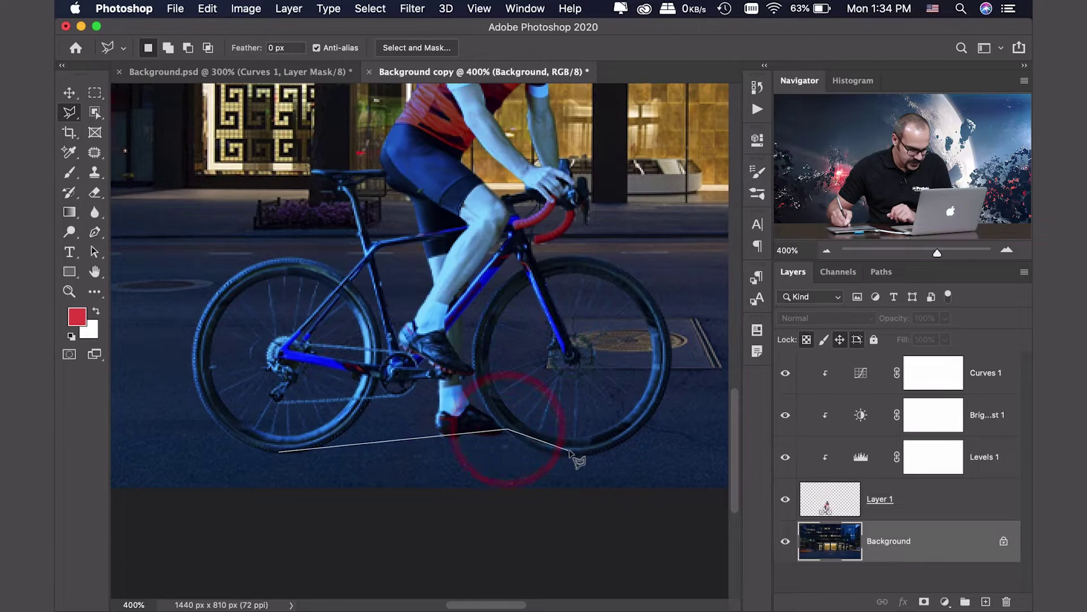
left_click(567, 453)
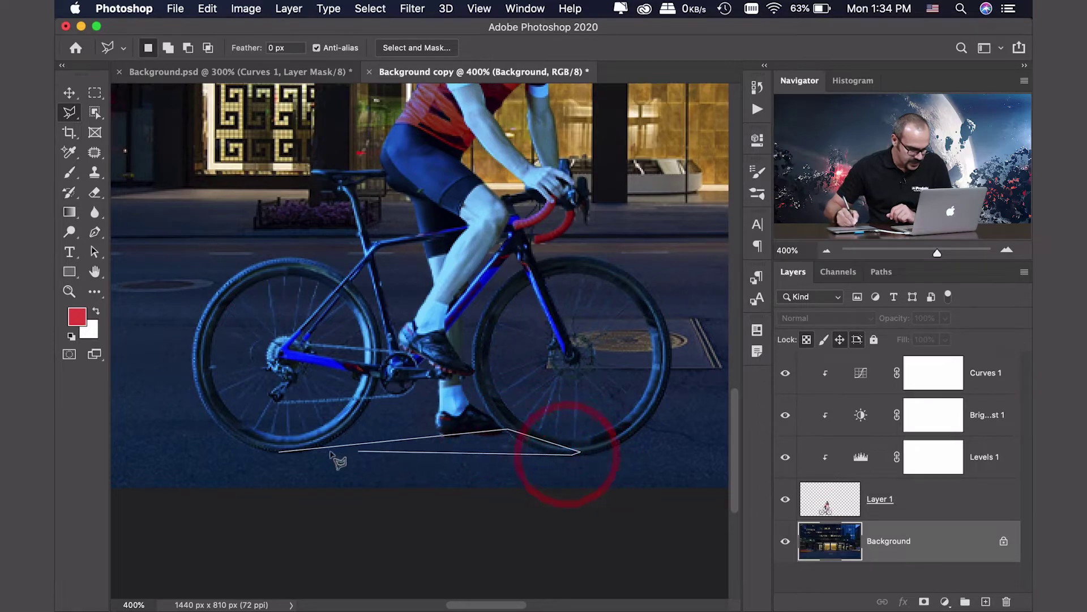
left_click(278, 453)
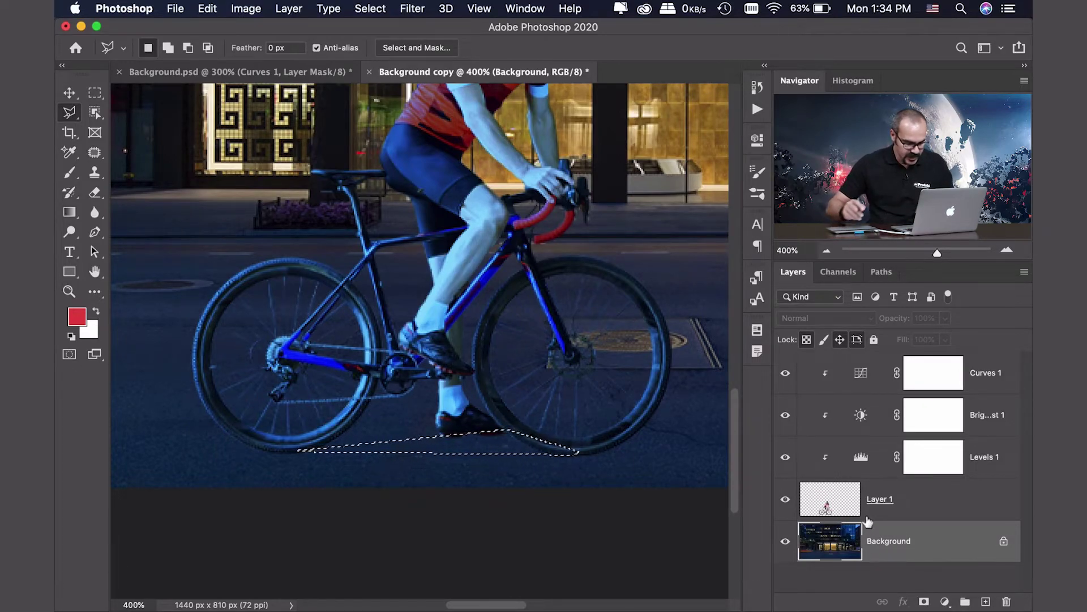
Copy the selected road area to a new layer, blend it with Multiply, and set its opacity to 44%
key("super+j")
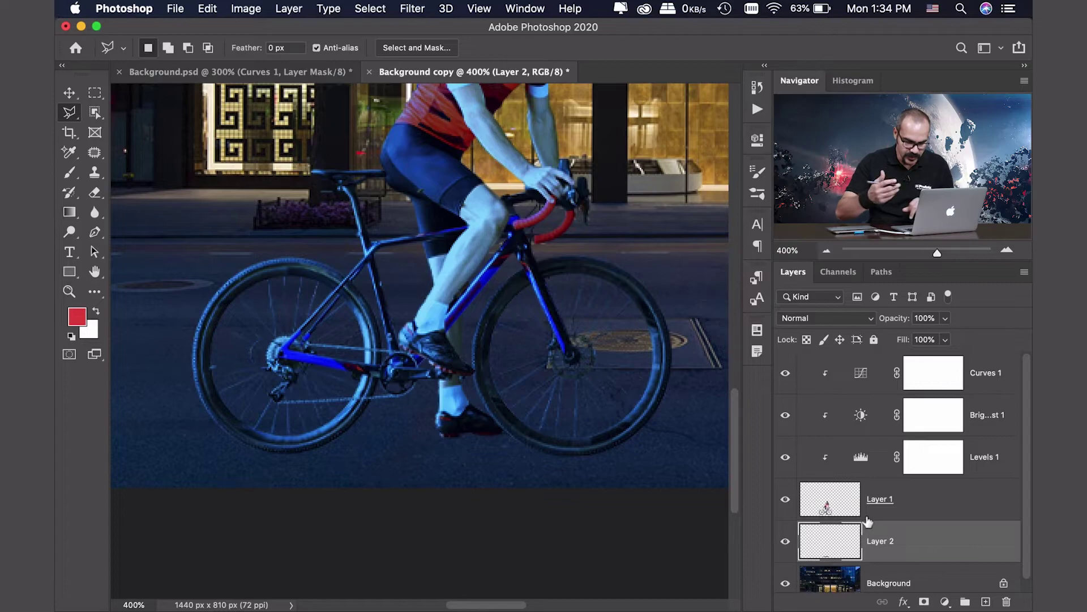
left_click(831, 318)
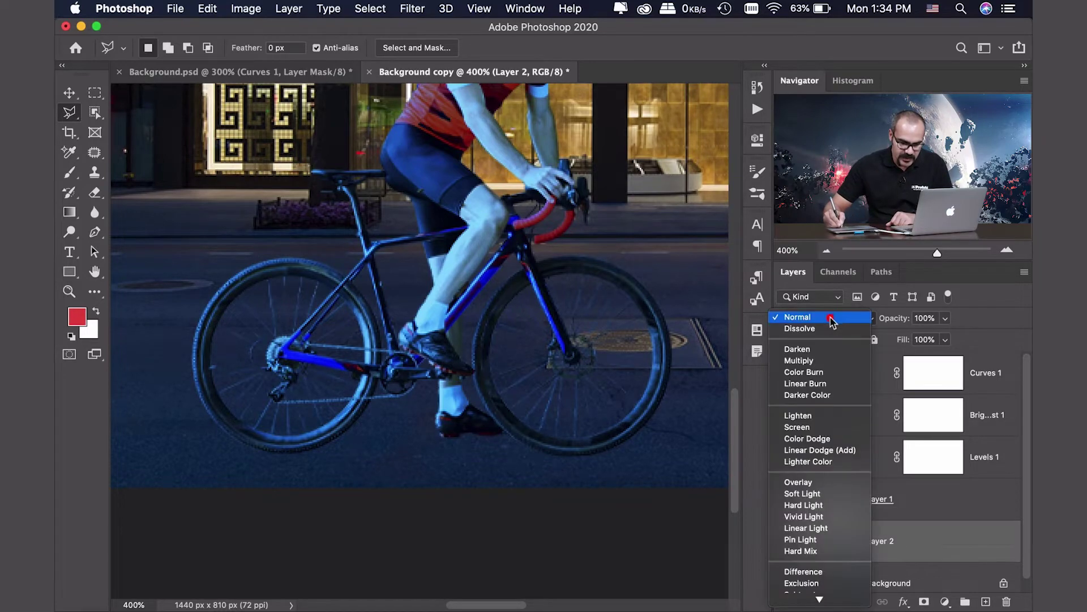
left_click(825, 361)
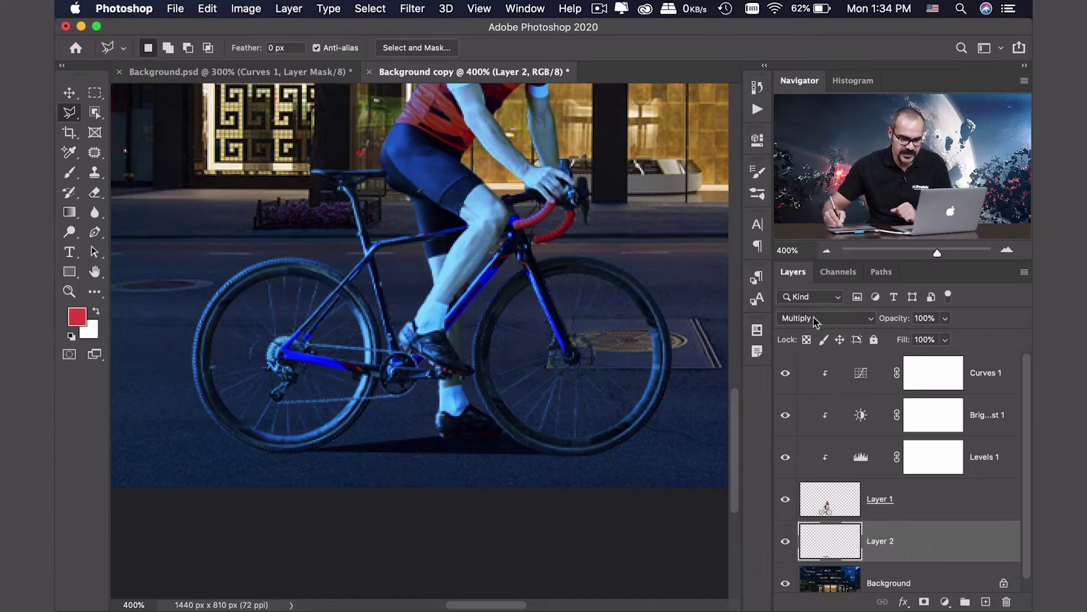
left_click_drag(898, 322, 874, 322)
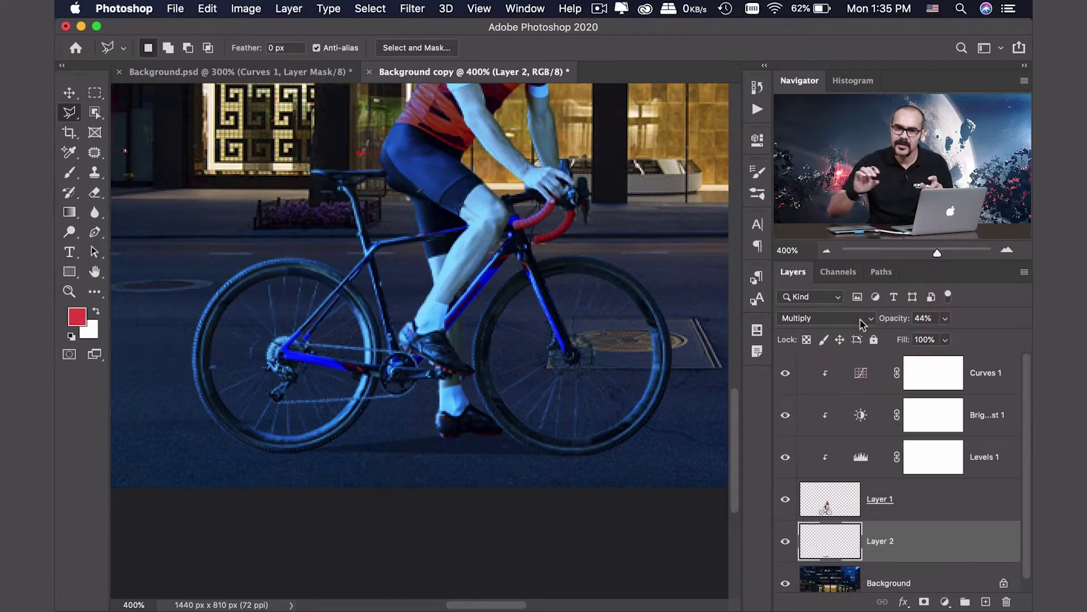
Soften the shadow layer with a Gaussian Blur of 3 pixels radius
left_click(409, 11)
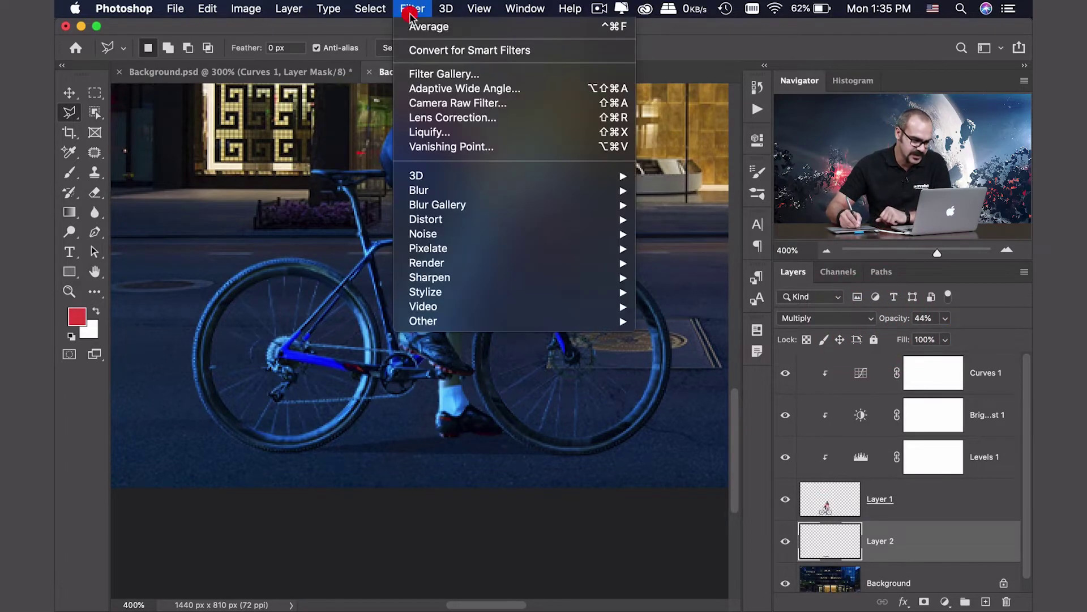
mouse_move(580, 192)
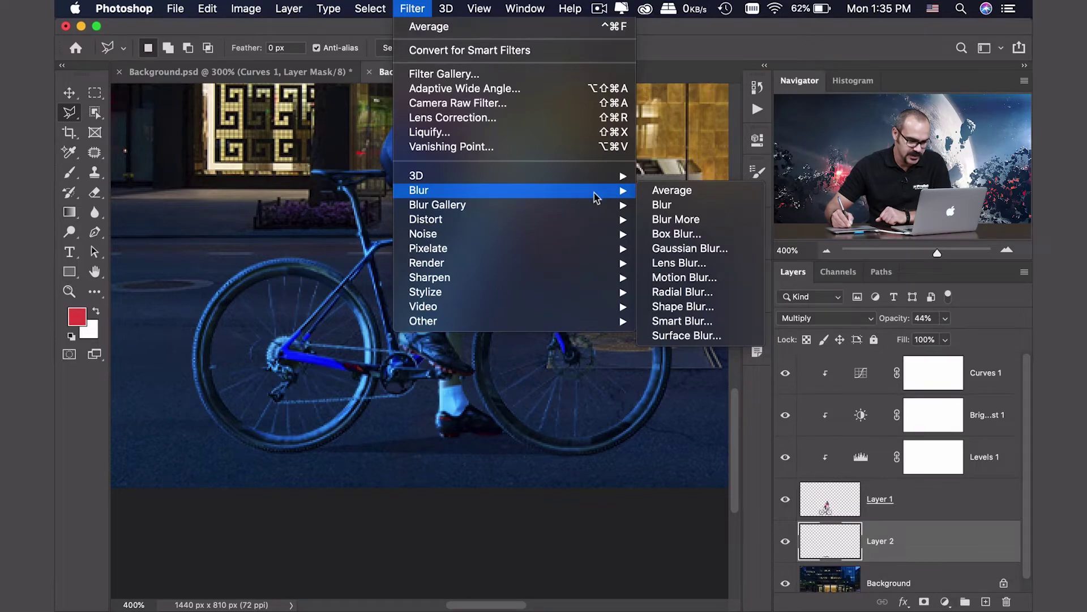
left_click(693, 248)
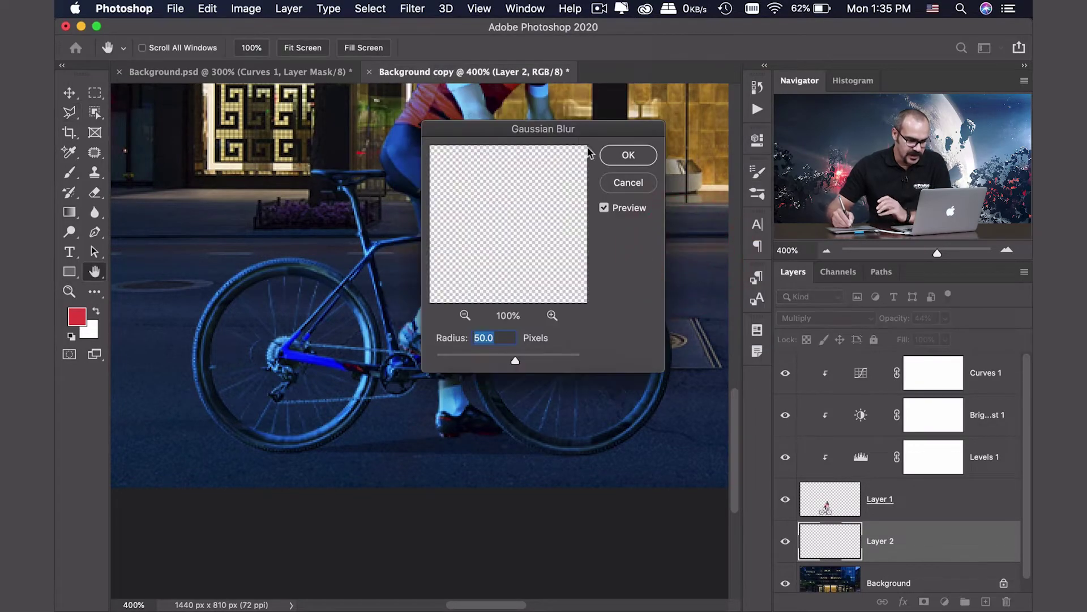
left_click_drag(584, 127, 618, 115)
left_click(493, 344)
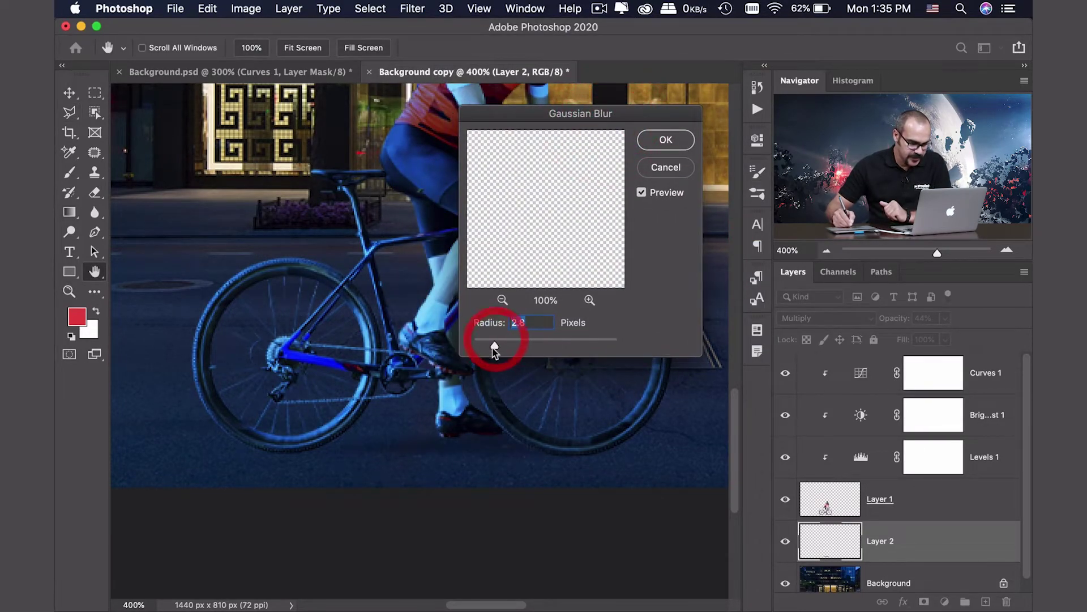
left_click_drag(492, 354, 490, 346)
double_click(510, 323)
type("3")
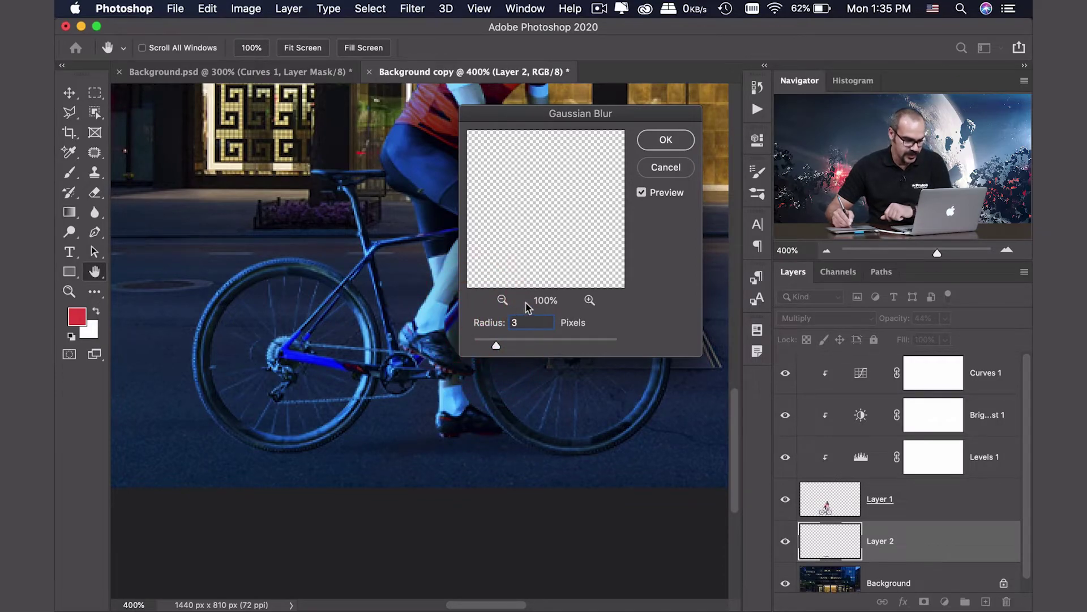
left_click(651, 140)
Make the Background layer active for another Polygonal Lasso selection
key("l")
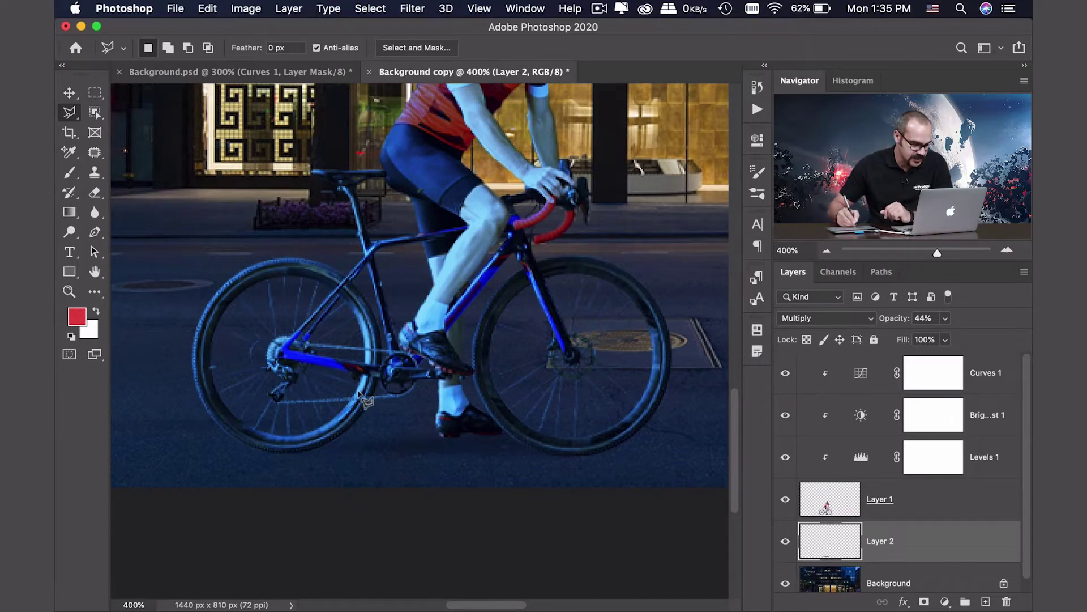
left_click(917, 576)
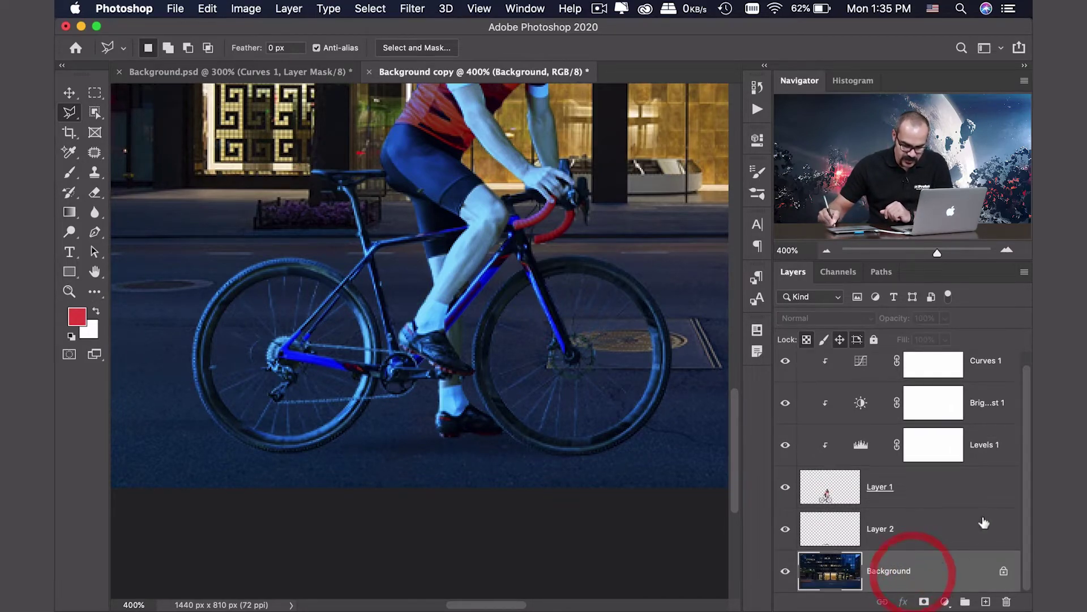
left_click(223, 450)
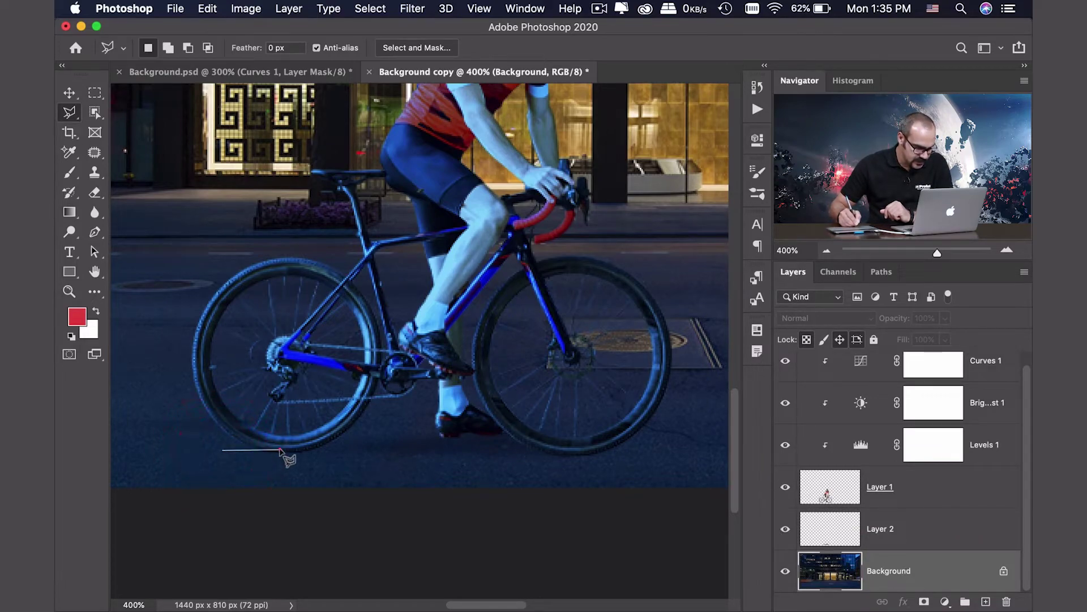
left_click(279, 450)
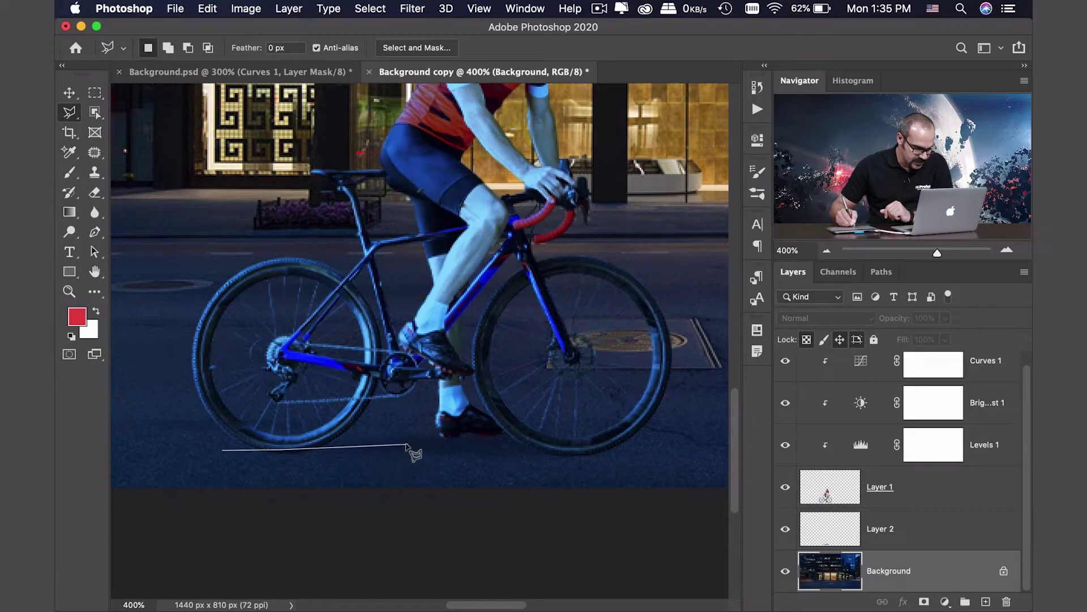
key("Escape")
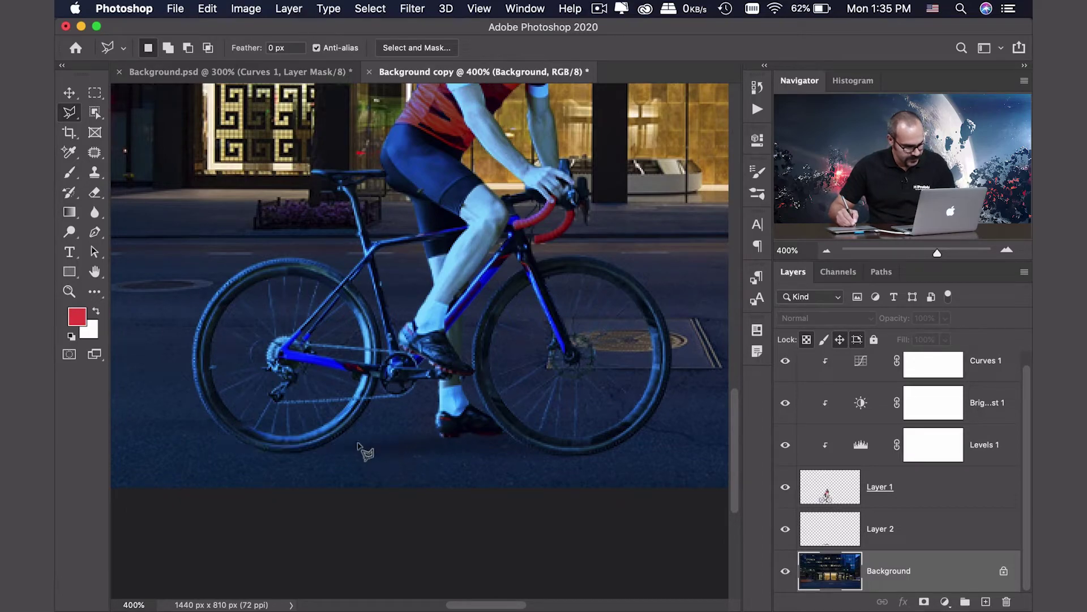
Outline a smaller ground-shadow shape from the base of the rear wheel toward the foot with the Polygonal Lasso
left_click(274, 451)
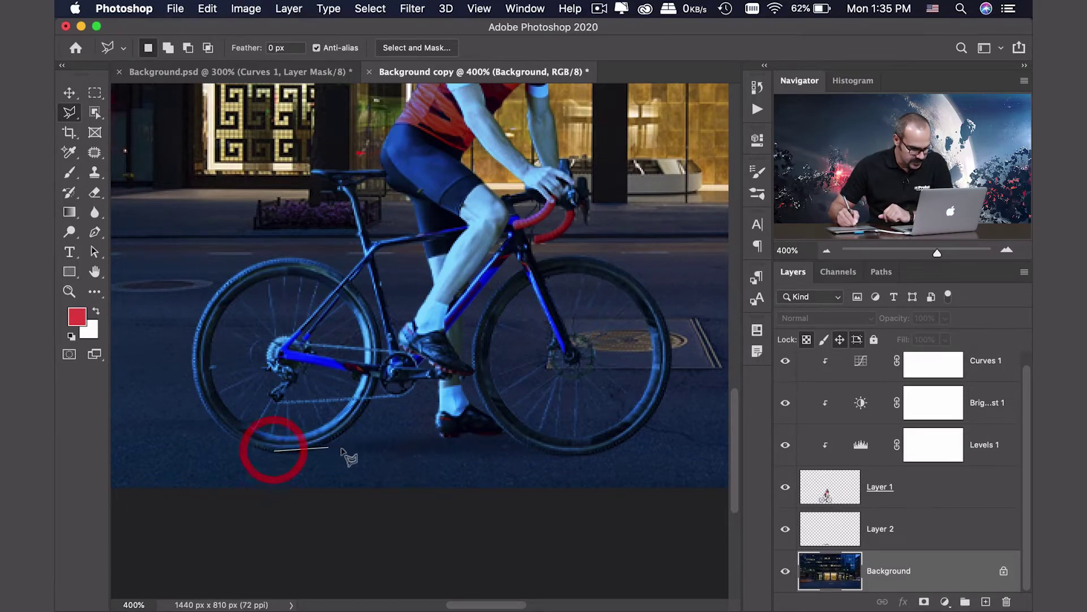
left_click(400, 439)
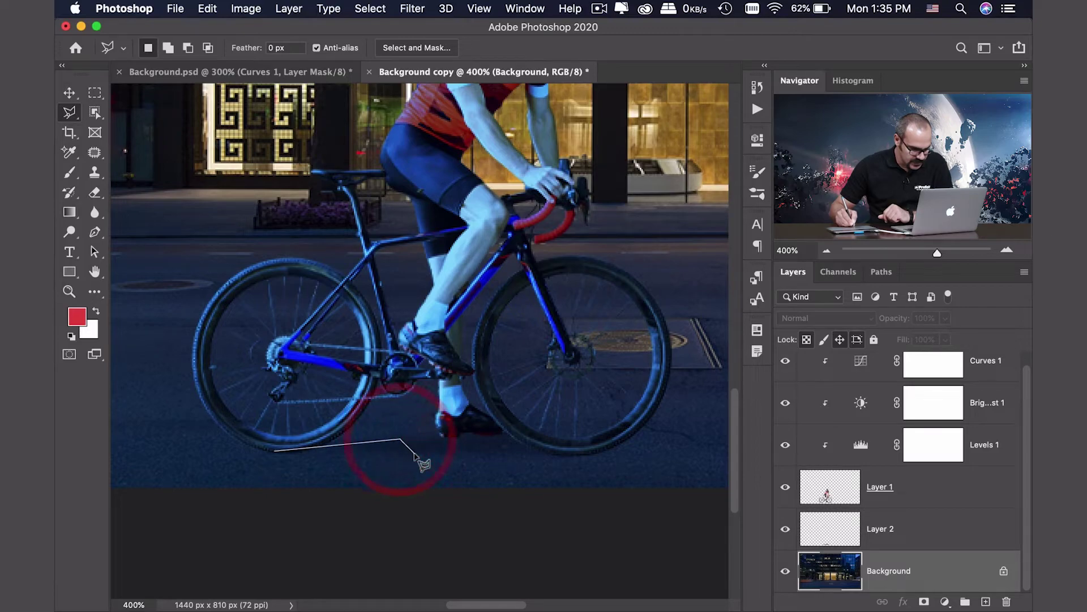
left_click(414, 453)
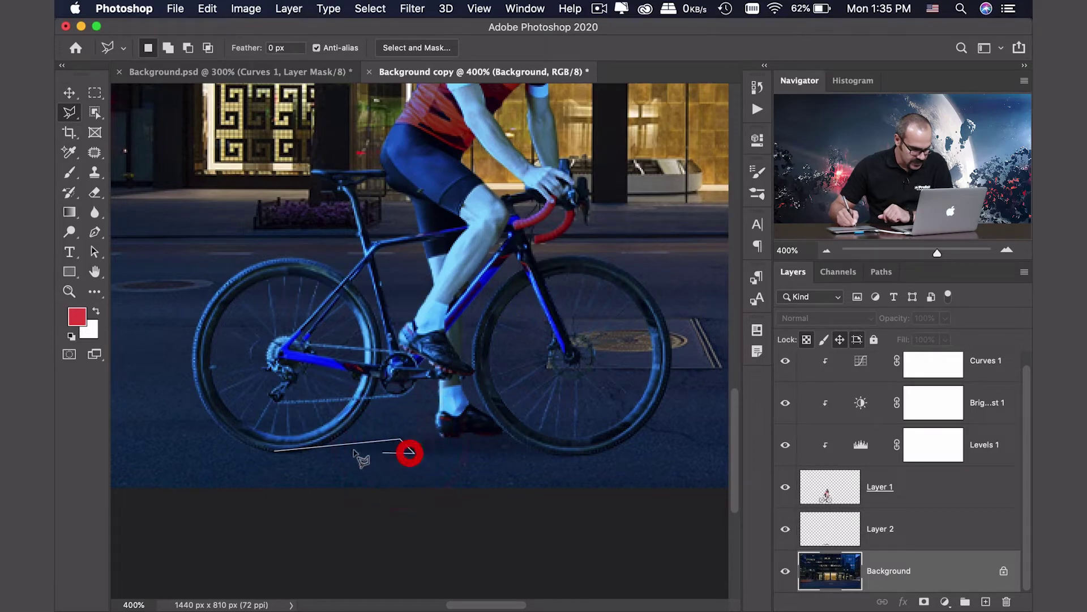
left_click(273, 453)
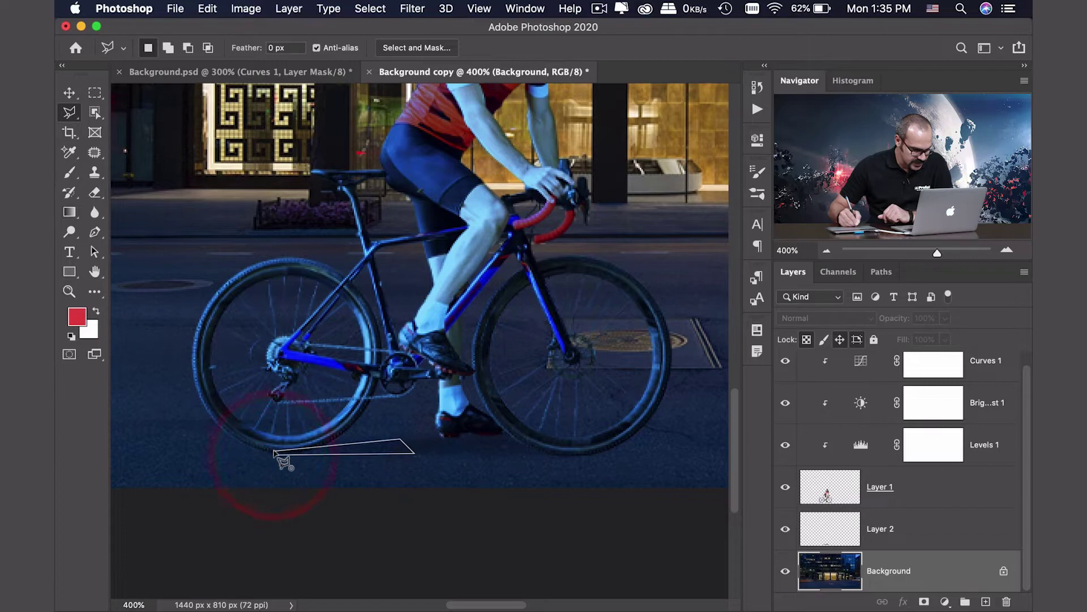
left_click(273, 452)
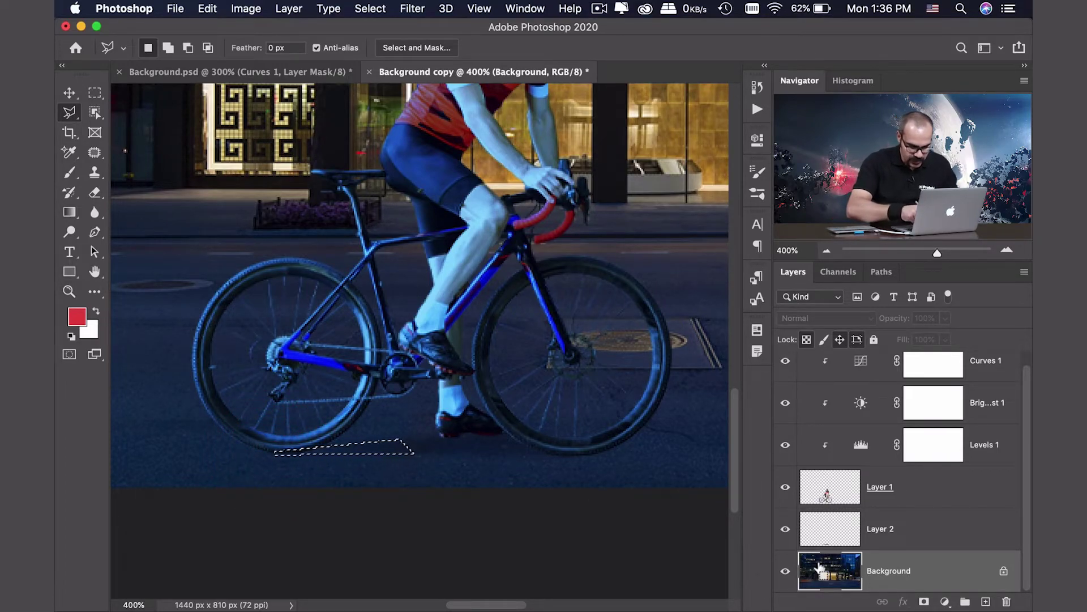
Copy the rear-wheel selection to a new layer, blend it with Multiply, and set its opacity to 32%
key("super+j")
left_click(809, 319)
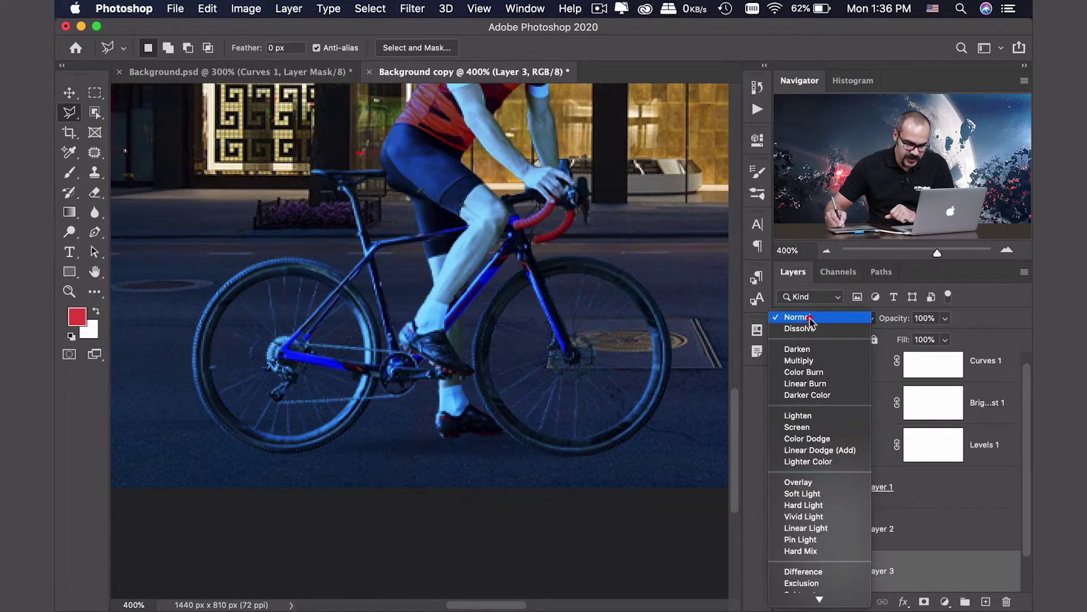
left_click(817, 362)
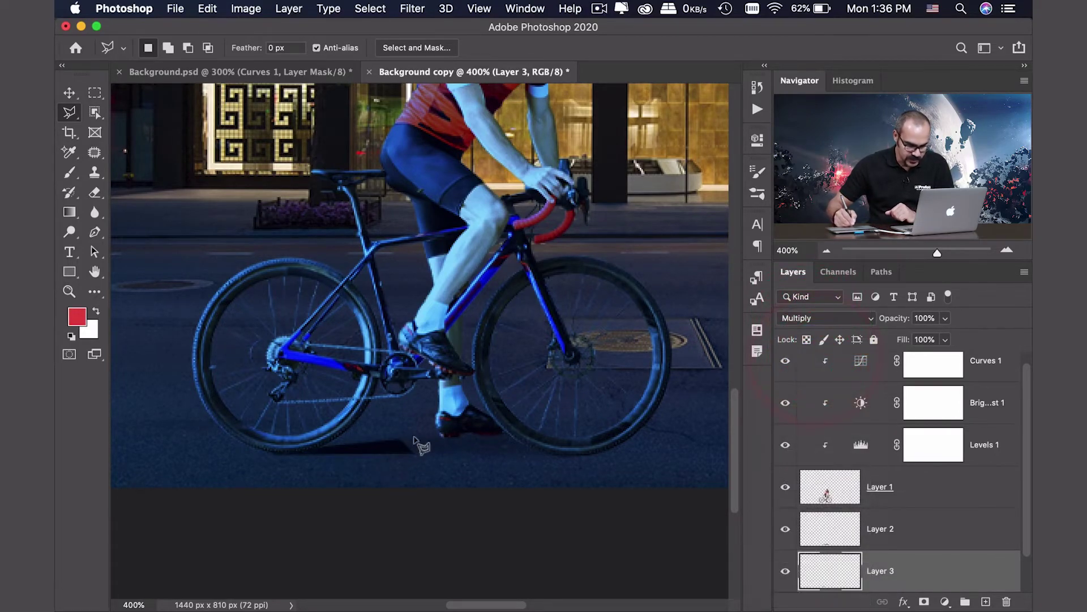
left_click_drag(897, 322, 865, 321)
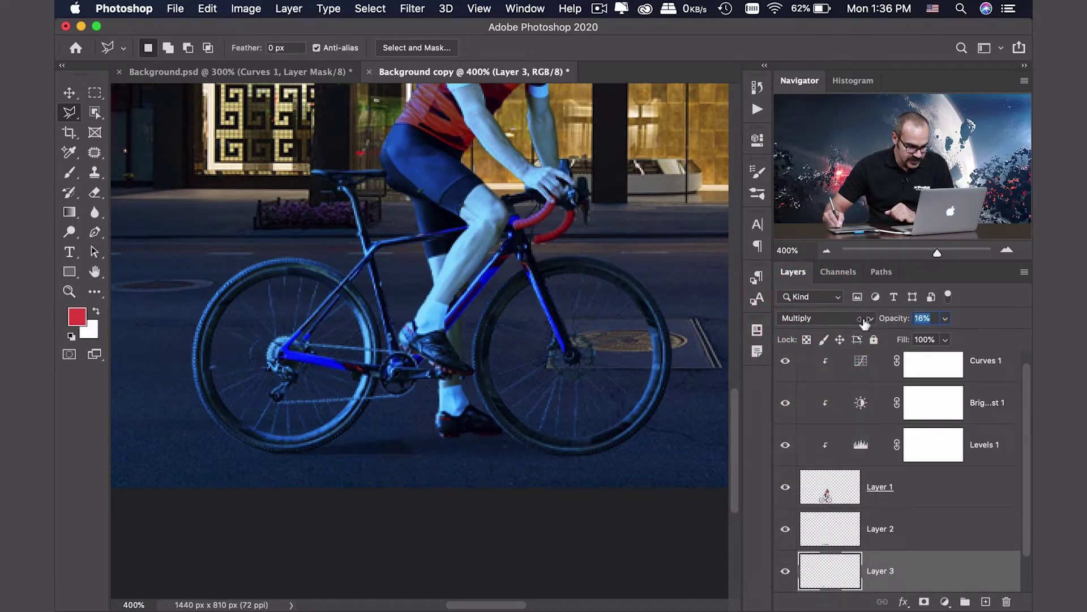
left_click(867, 328)
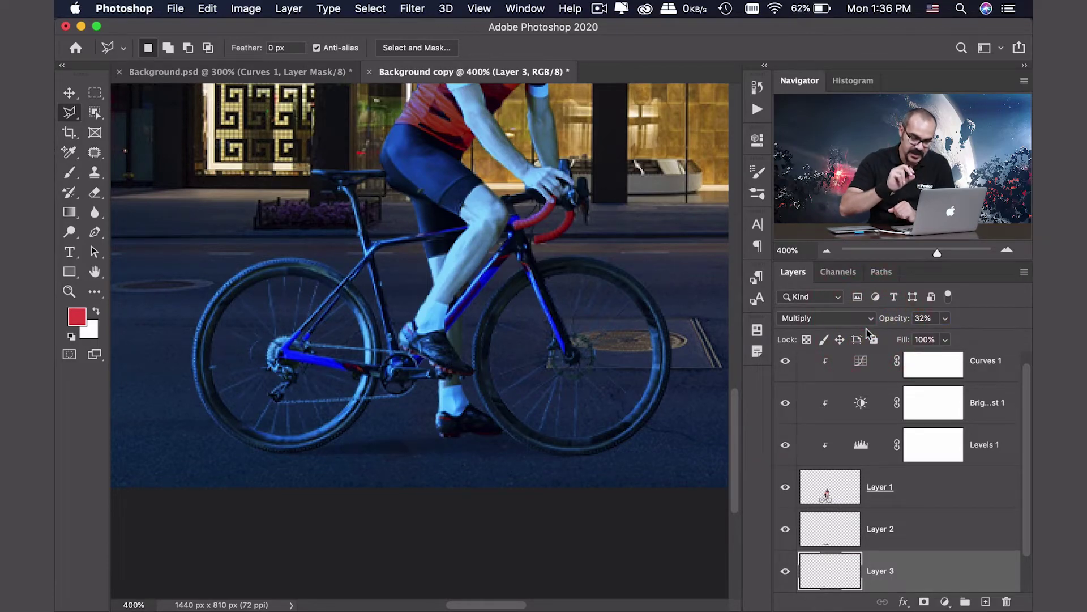
Soften the smaller ground-shadow layer, Layer 3, with a Gaussian Blur of 1.5 pixels radius
left_click(413, 9)
mouse_move(538, 191)
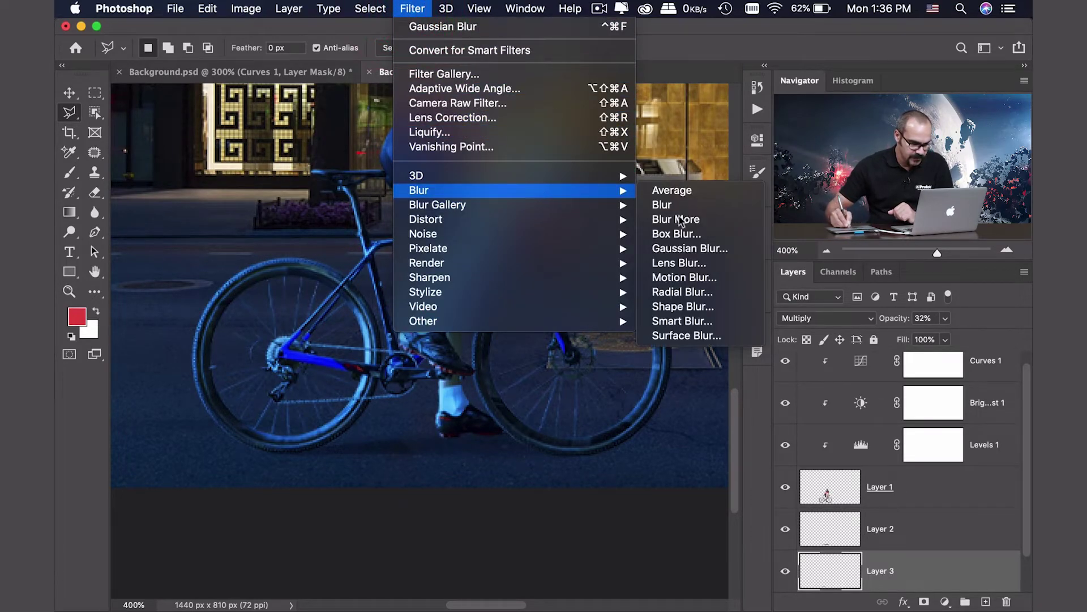
left_click(687, 249)
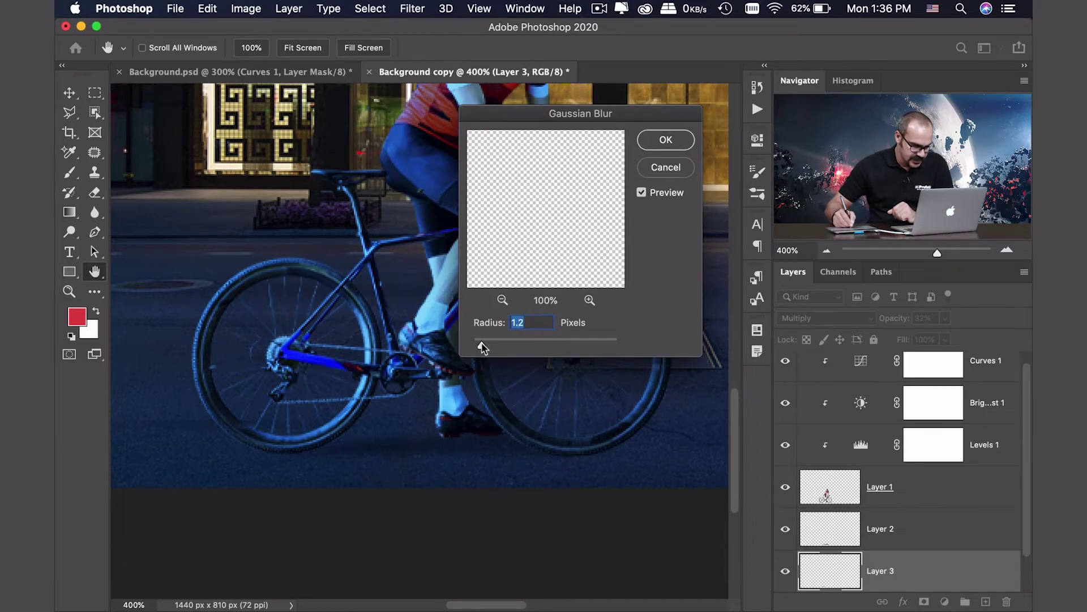
left_click(481, 344)
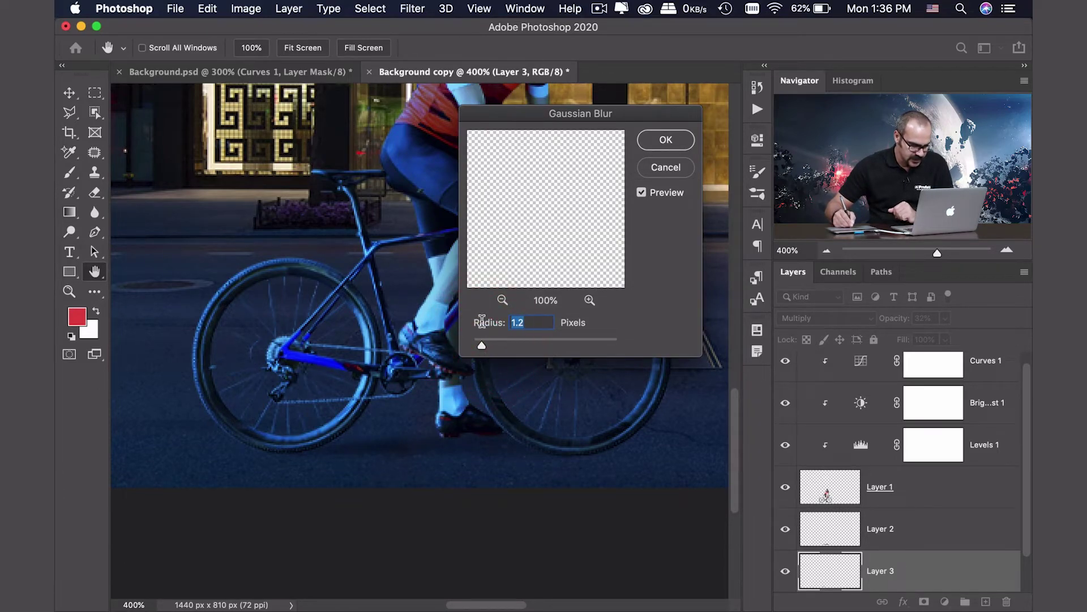
left_click(482, 322)
type("1.")
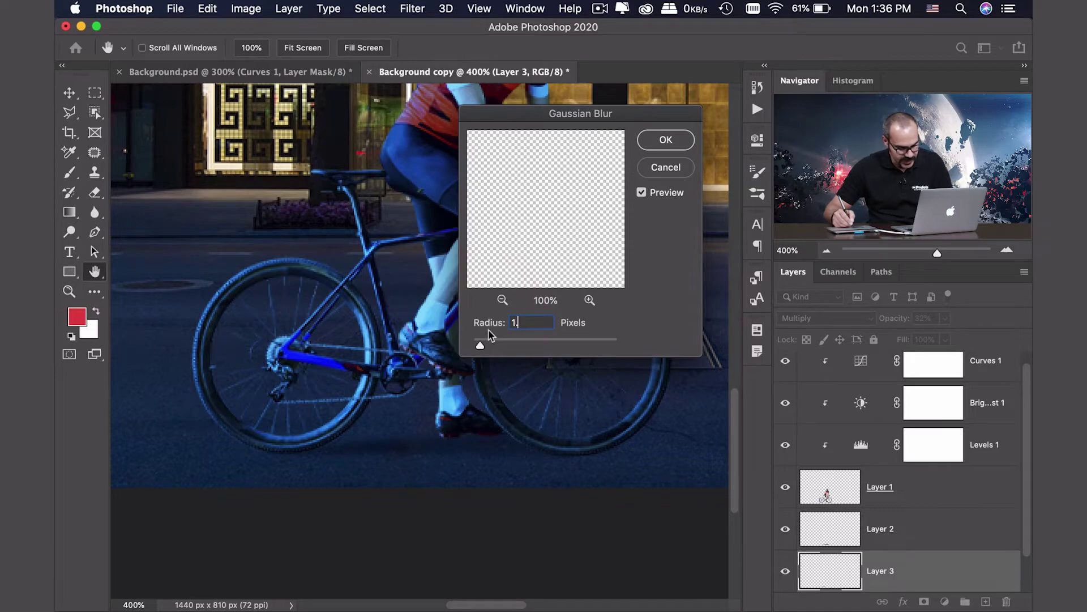
type("5")
left_click(657, 142)
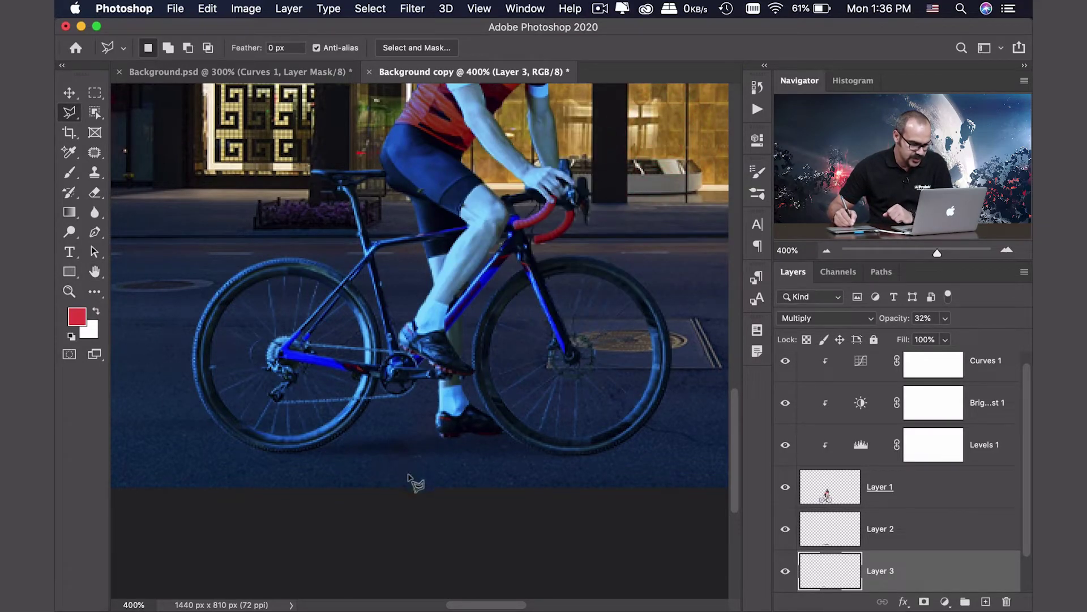
left_click(406, 452)
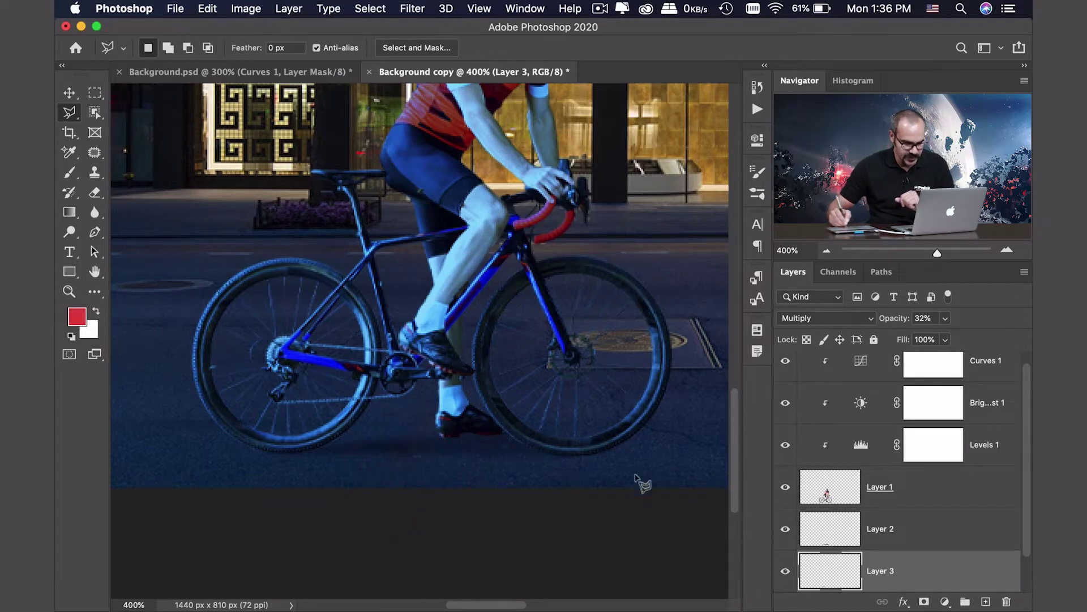
Add a layer mask to Layer 3 and fade its shadow near the foot with a 35-pixel black brush at 50% opacity
scroll(1022, 508, "down", 3)
left_click(1010, 552)
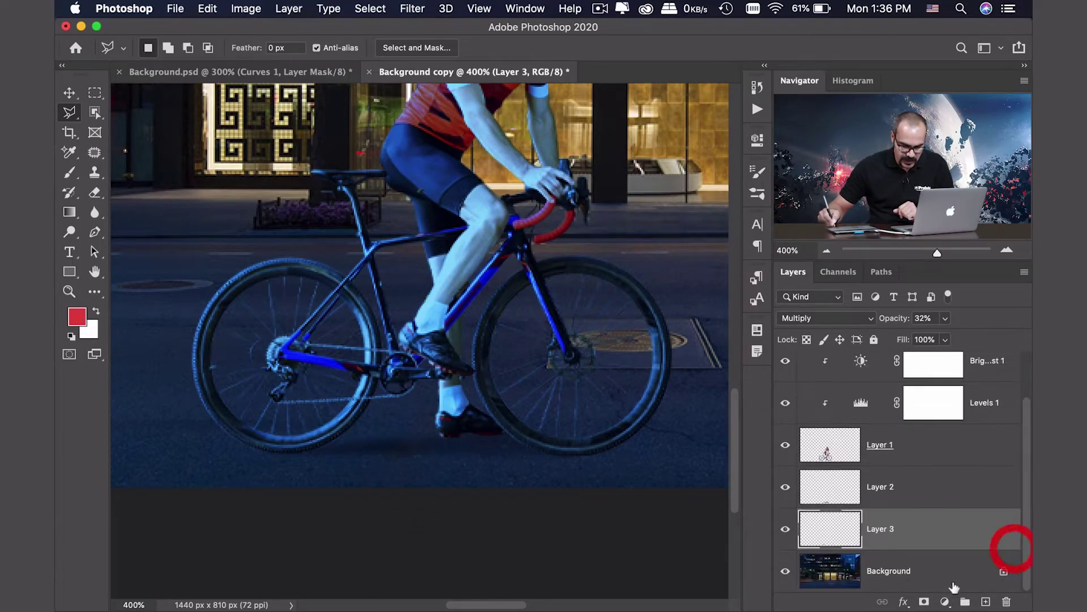
left_click(924, 602)
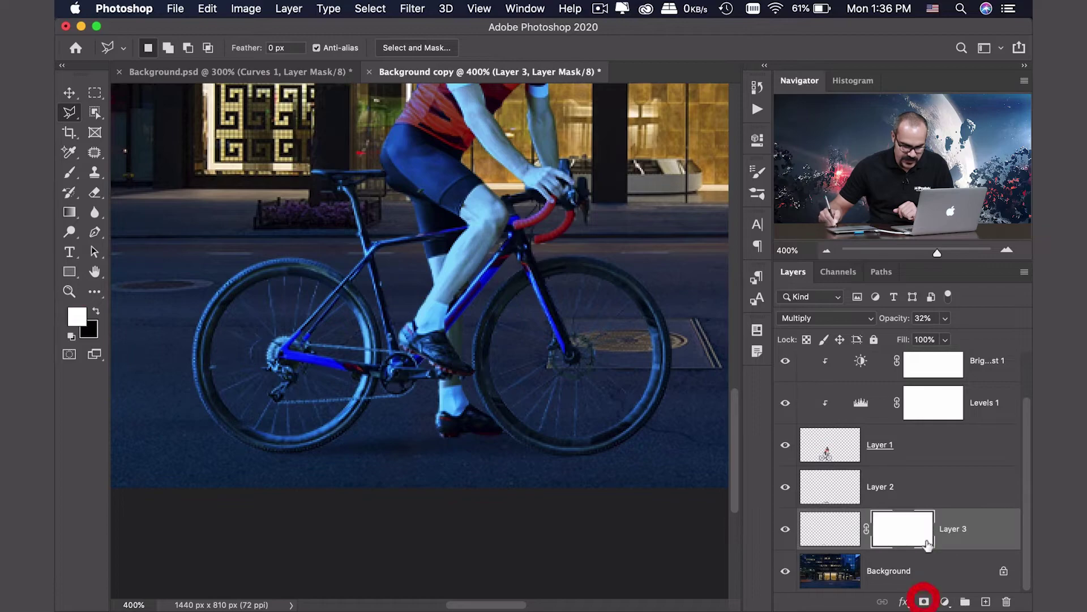
left_click(70, 170)
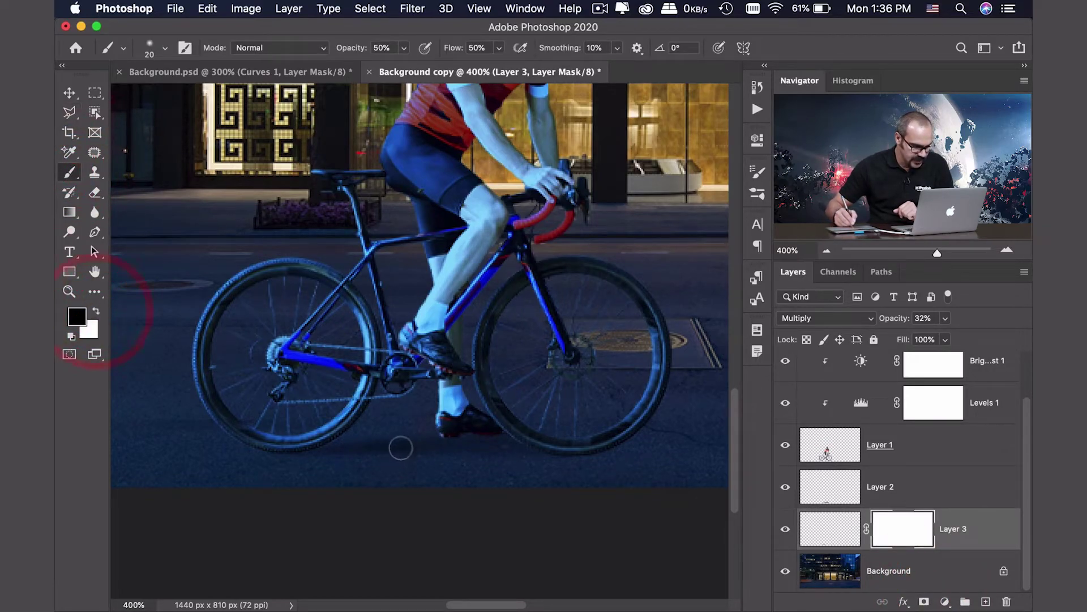
key("bracketright")
key("bracketright")
key("bracketright")
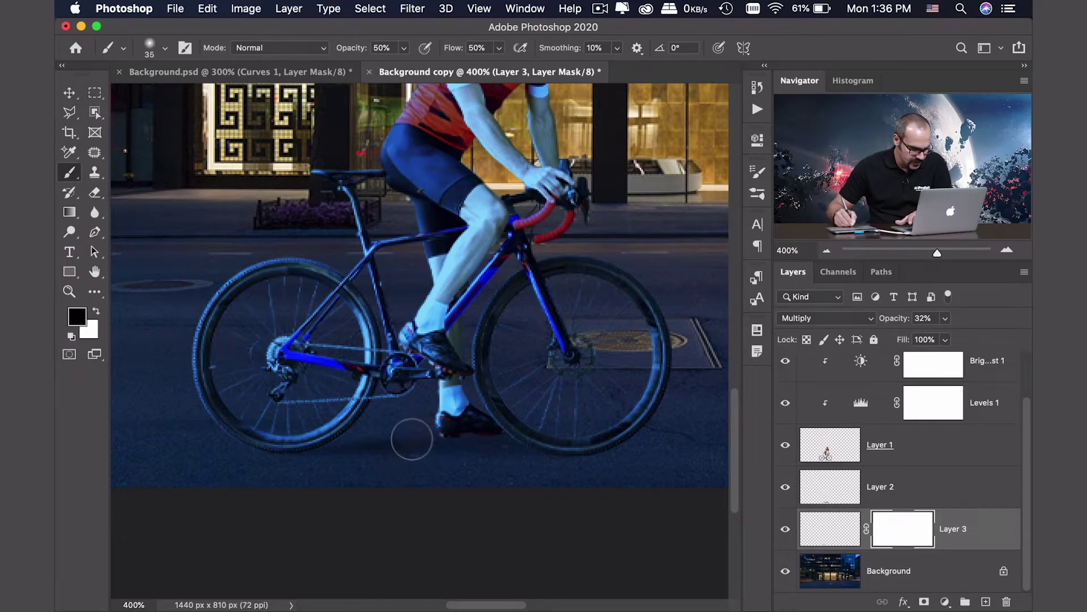
left_click_drag(410, 443, 449, 443)
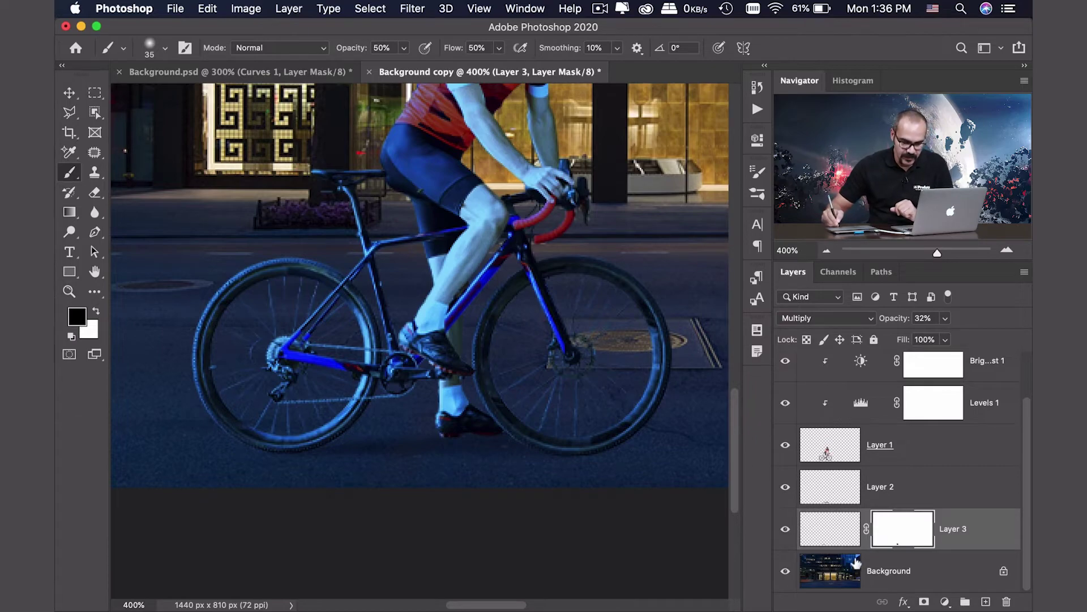
On the Background layer, outline a thin contact-shadow sliver directly beneath the rear wheel with the Polygonal Lasso
left_click(875, 568)
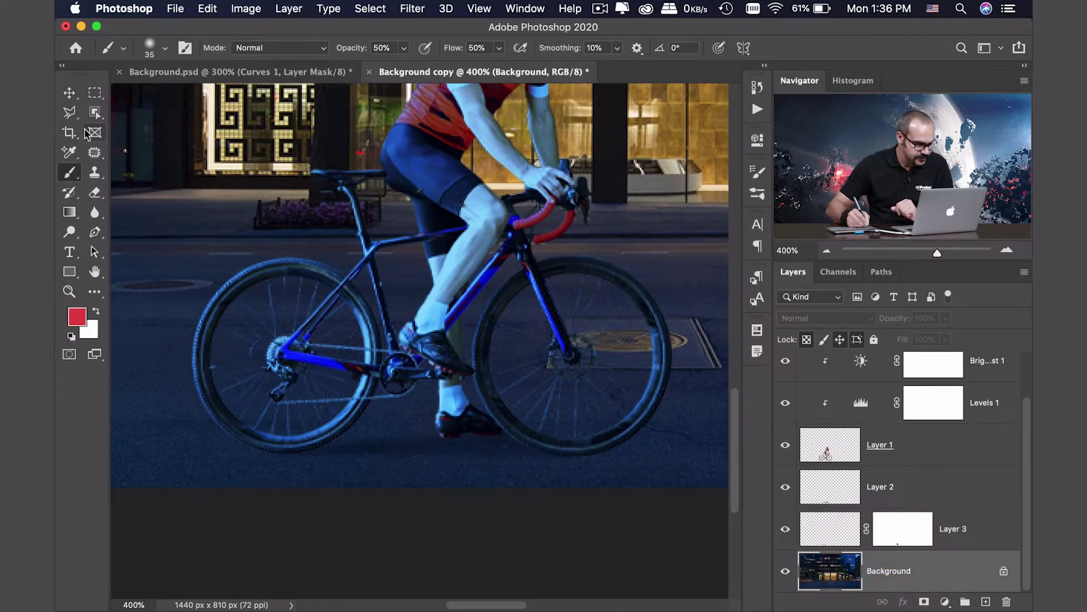
left_click(69, 112)
left_click(220, 449)
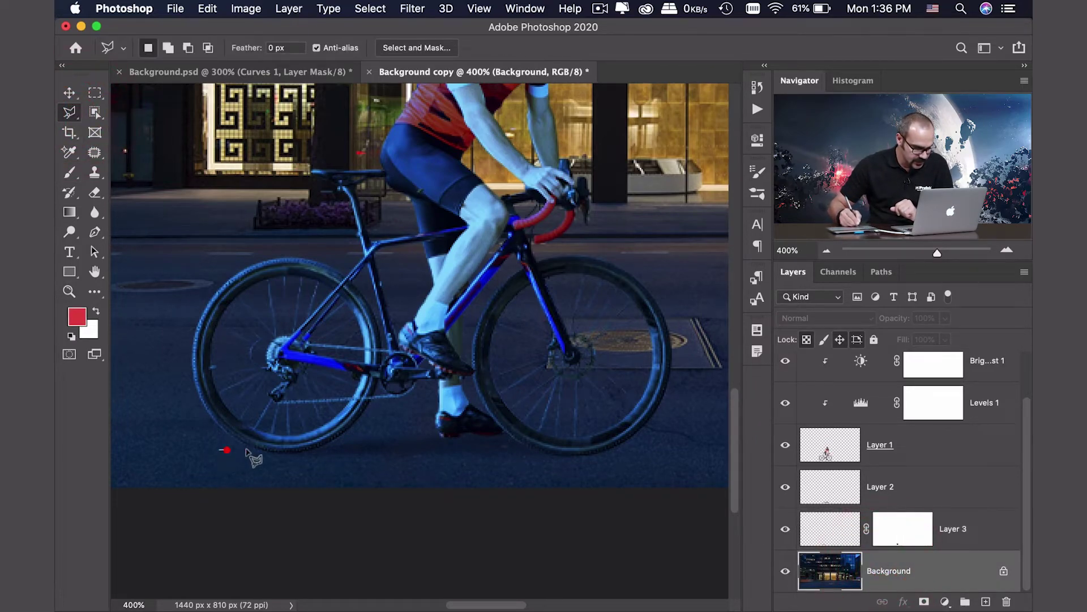
left_click(285, 449)
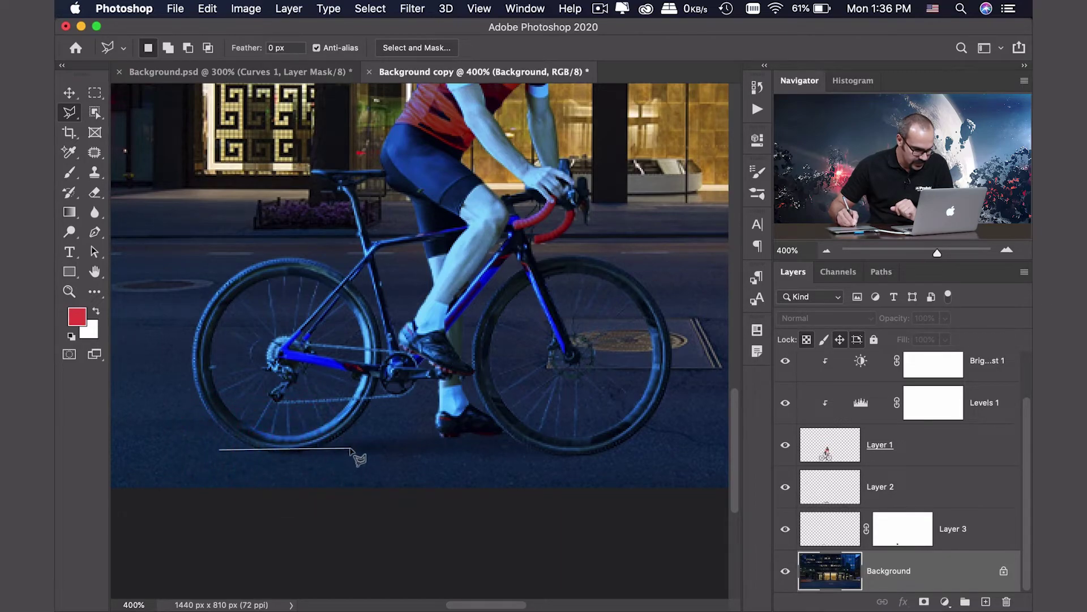
left_click(352, 450)
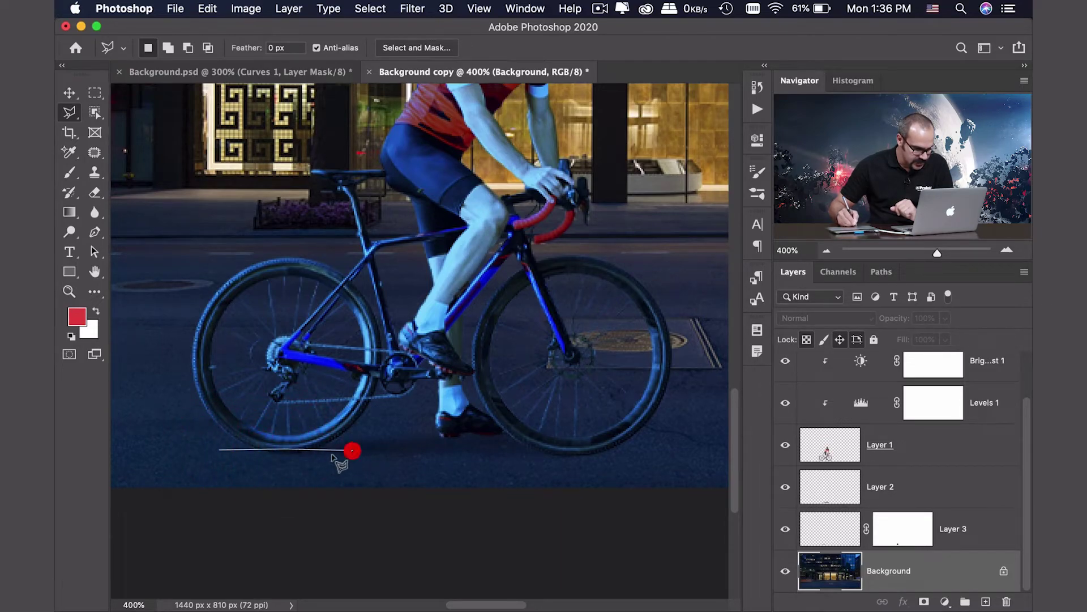
left_click(287, 456)
left_click(219, 450)
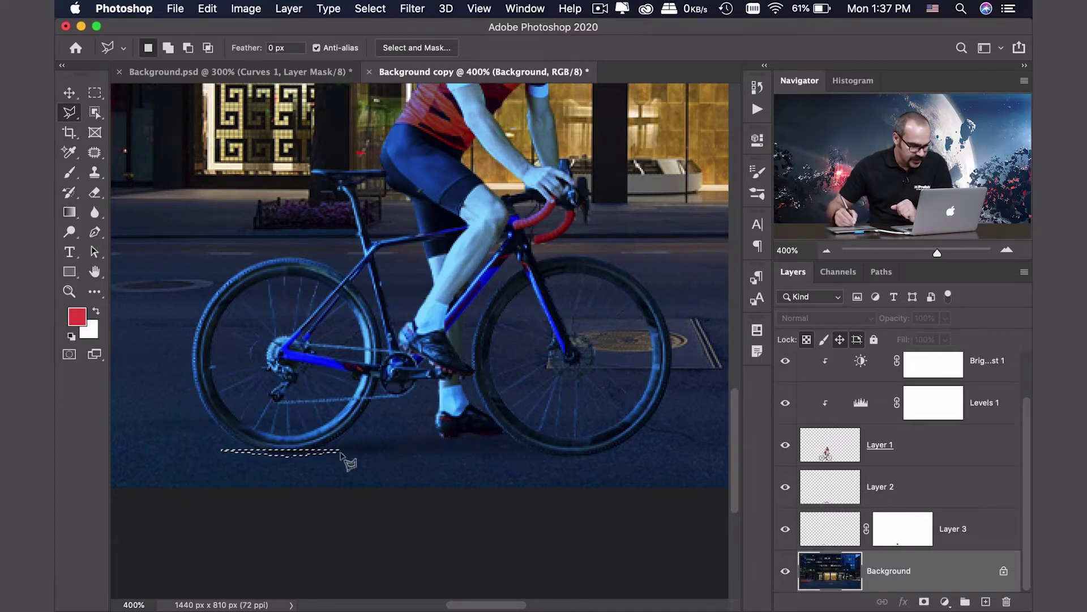
Copy the sliver beneath the rear wheel to a new layer and set its blend mode to Multiply
key("super+j")
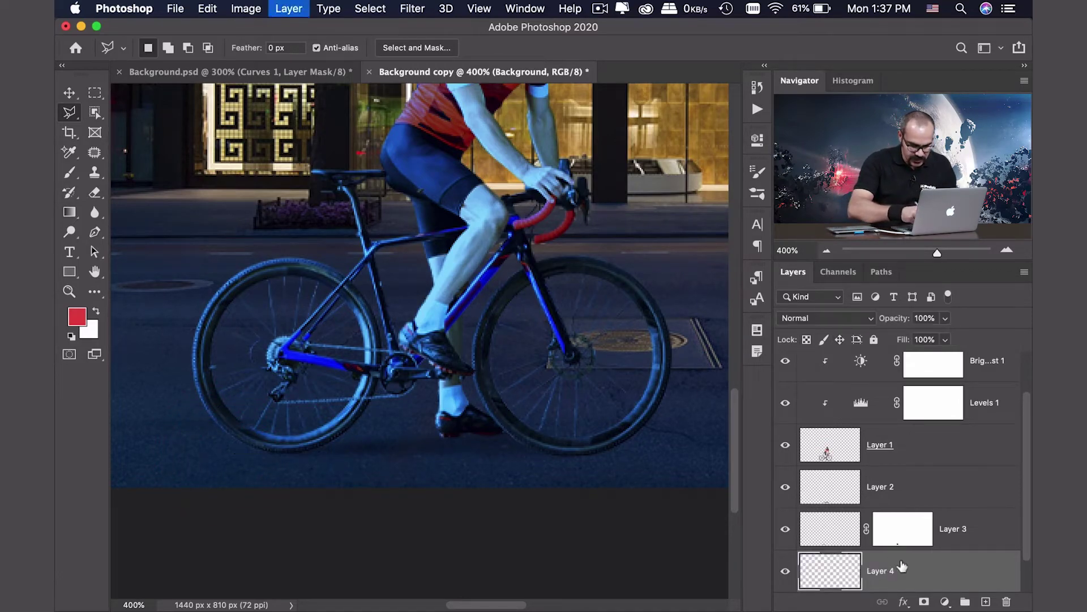
left_click(810, 310)
left_click(830, 368)
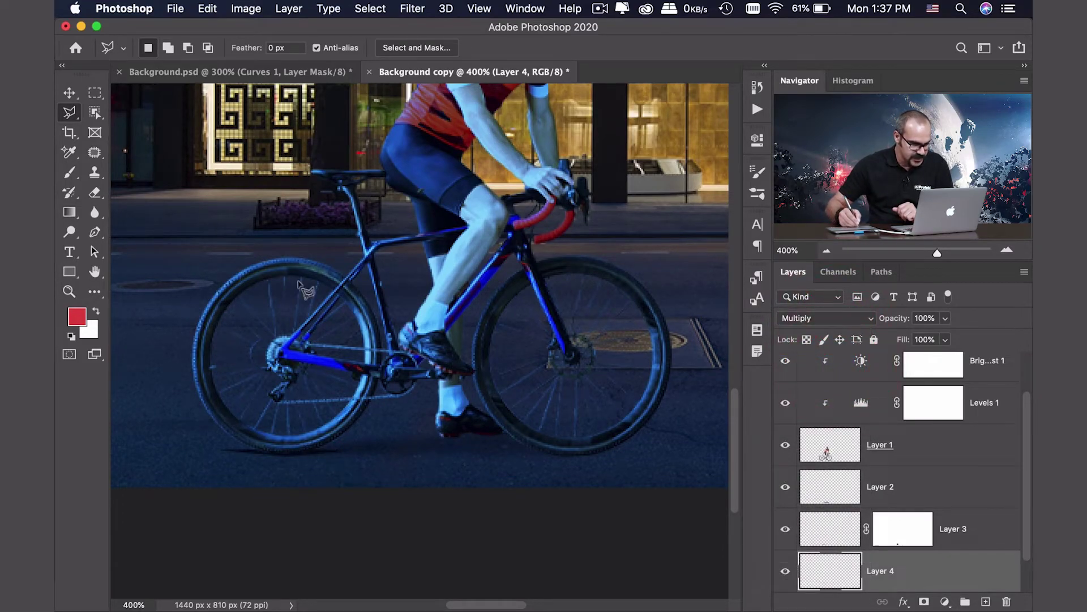
Soften the rear wheel's contact shadow with a Gaussian Blur of 1.5 pixels radius
left_click(412, 15)
mouse_move(546, 191)
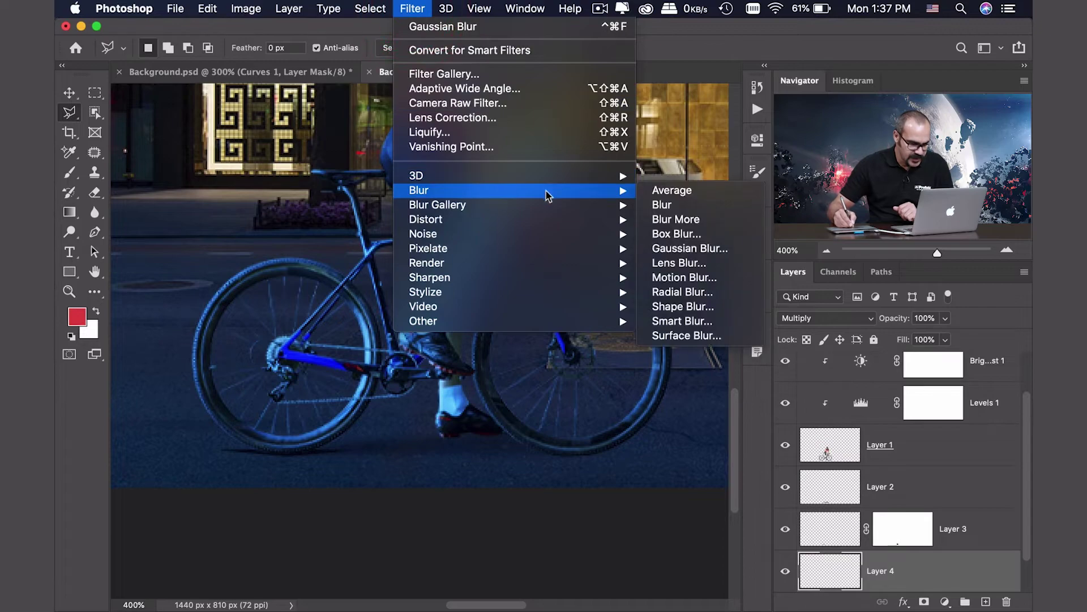
left_click(693, 250)
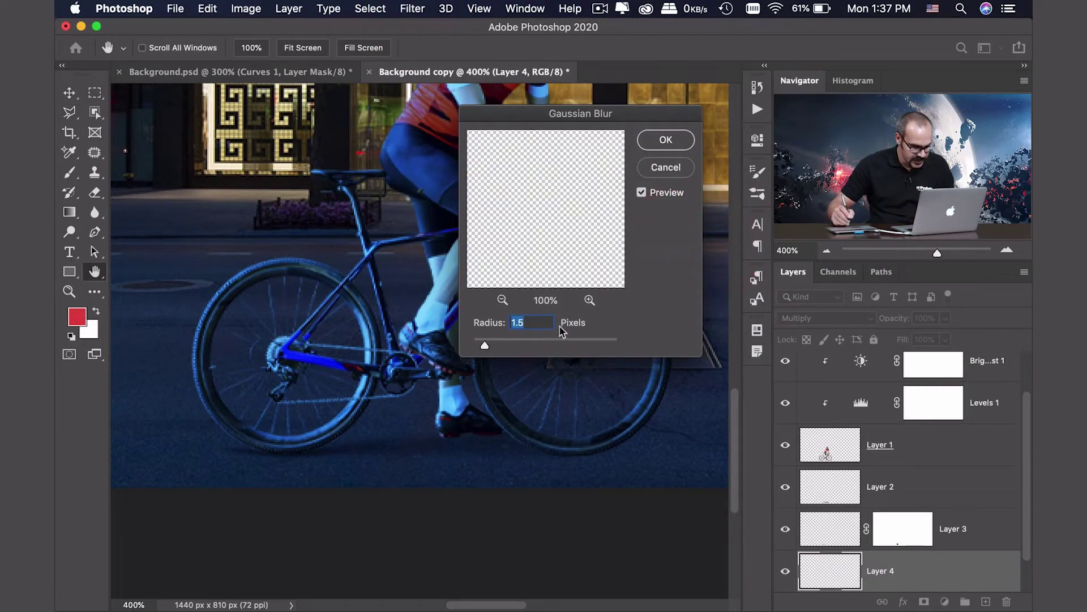
left_click(655, 141)
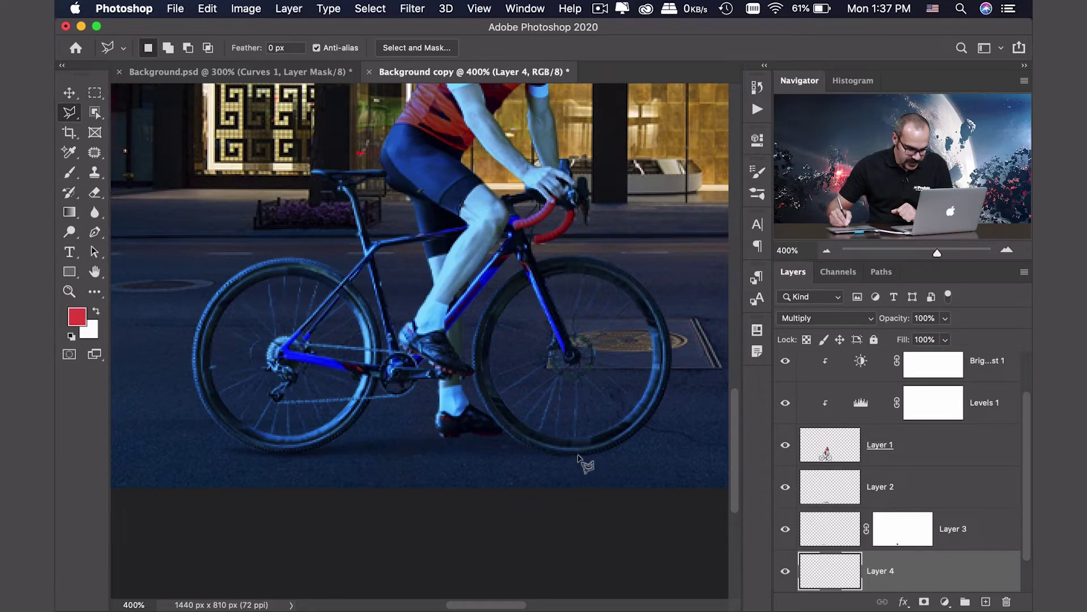
Outline a thin contact-shadow sliver directly beneath the front wheel with the Polygonal Lasso
left_click(496, 452)
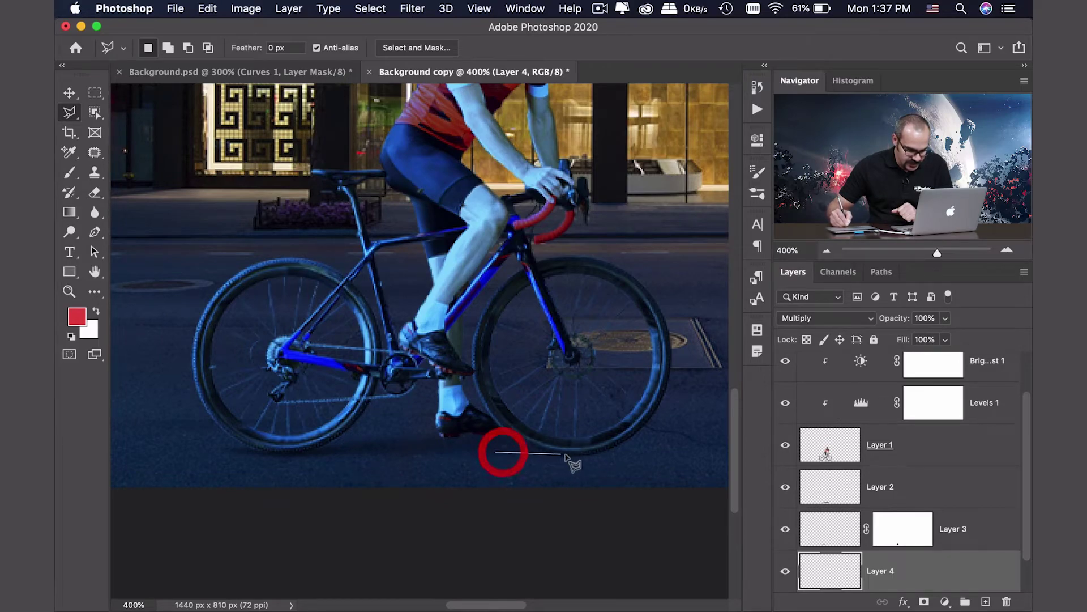
left_click(574, 451)
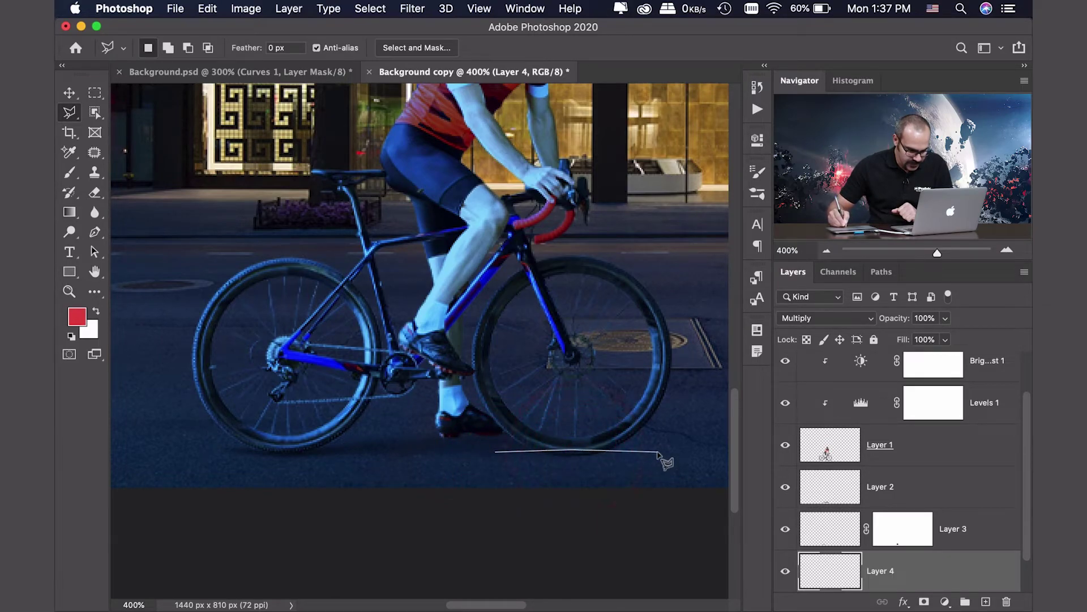
left_click(657, 453)
left_click(575, 456)
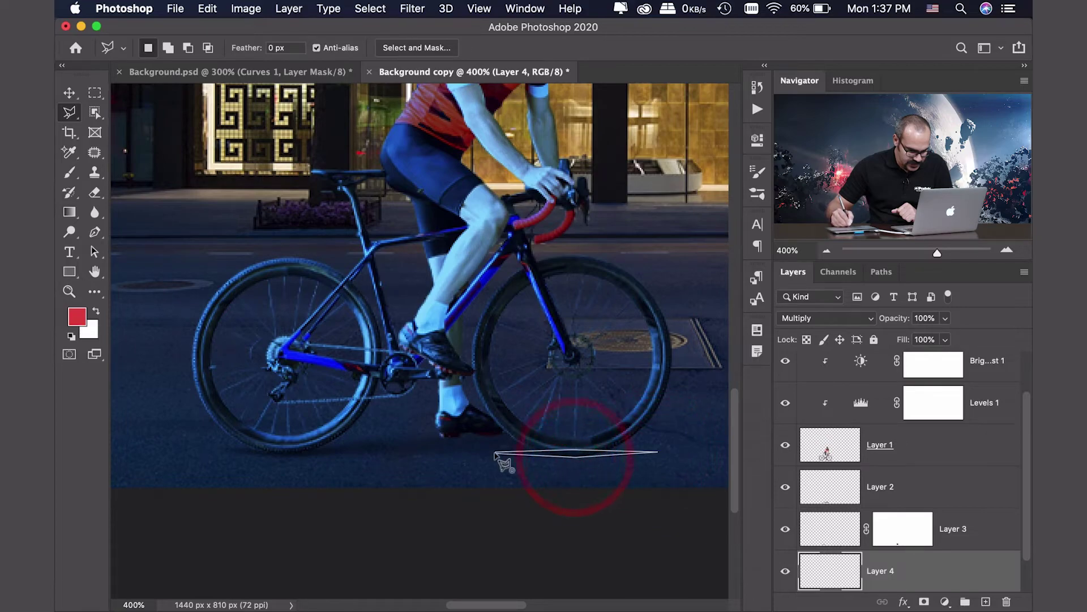
left_click(495, 452)
Copy the front-wheel sliver from the Background layer to a new layer and blend it with Multiply
scroll(1029, 527, "down", 2)
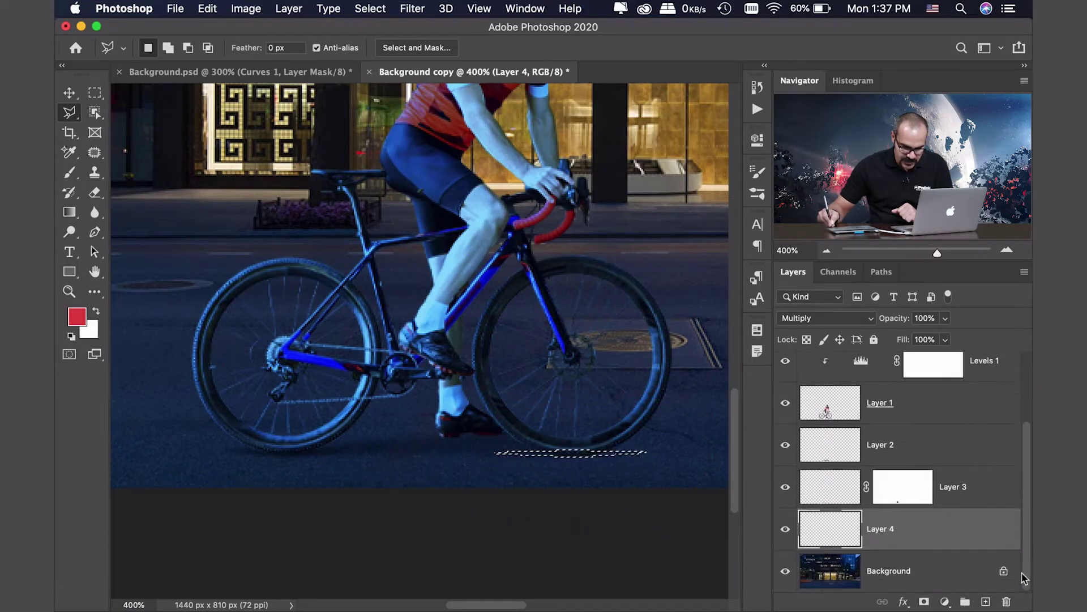
left_click(921, 563)
key("super+j")
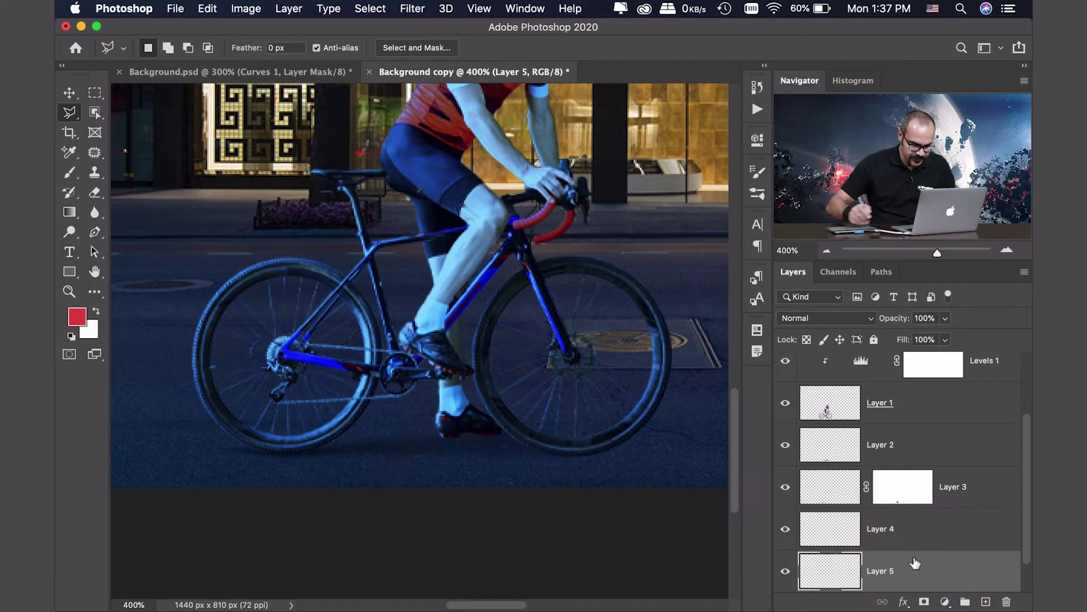
left_click(844, 319)
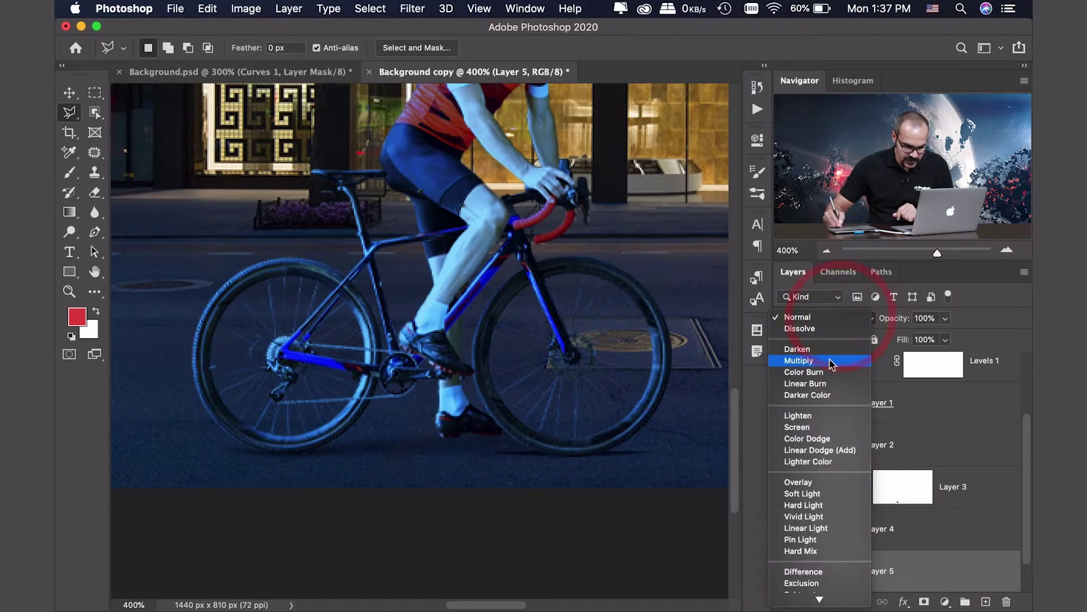
left_click(822, 359)
Soften the front wheel's contact shadow with a Gaussian Blur of 1.5 pixels radius
left_click(412, 8)
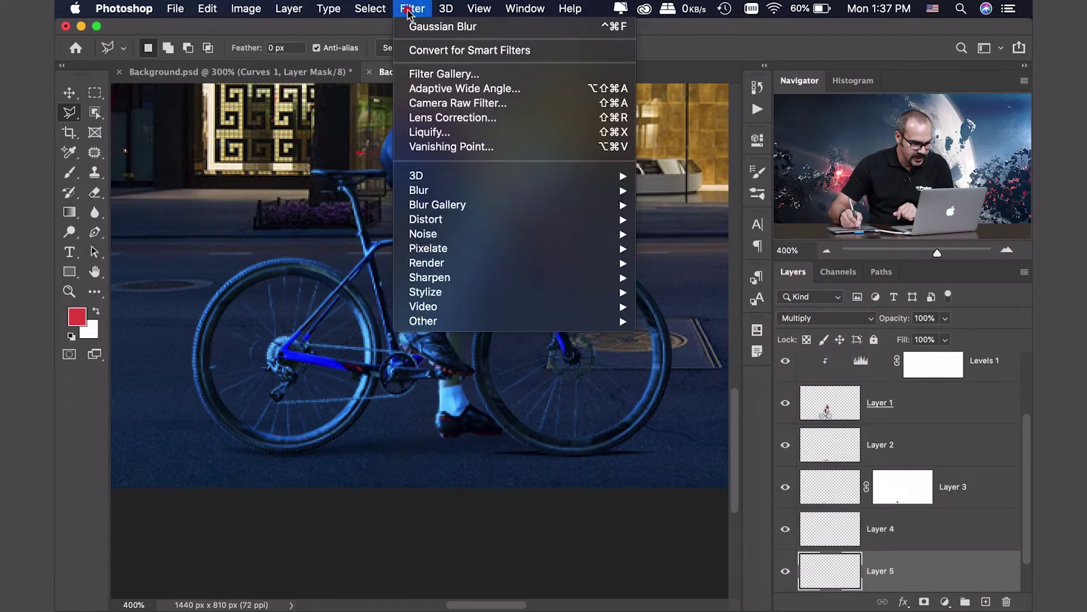
mouse_move(533, 198)
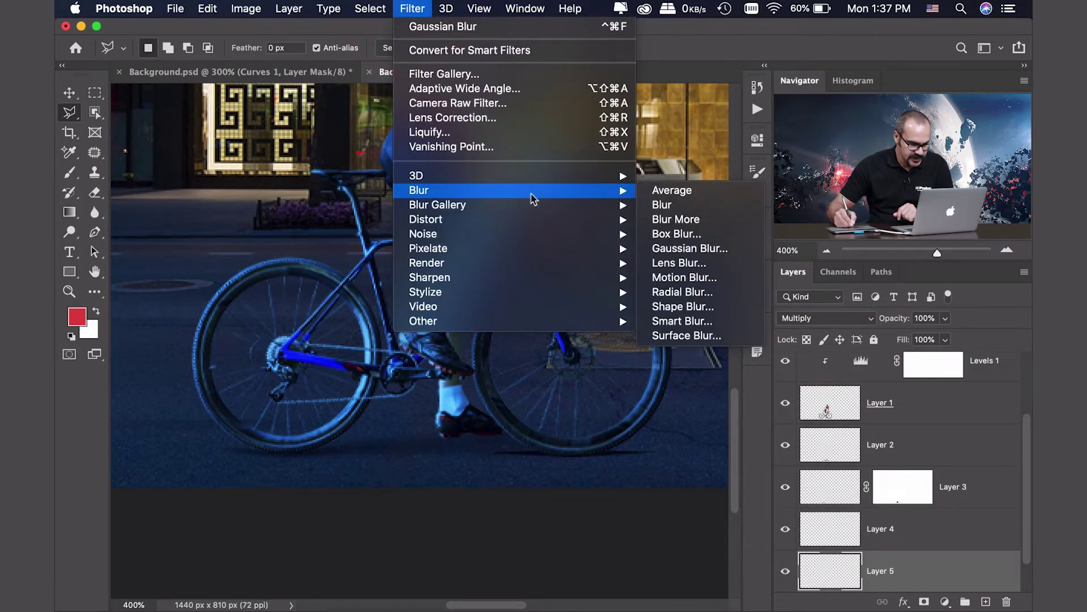
left_click(700, 248)
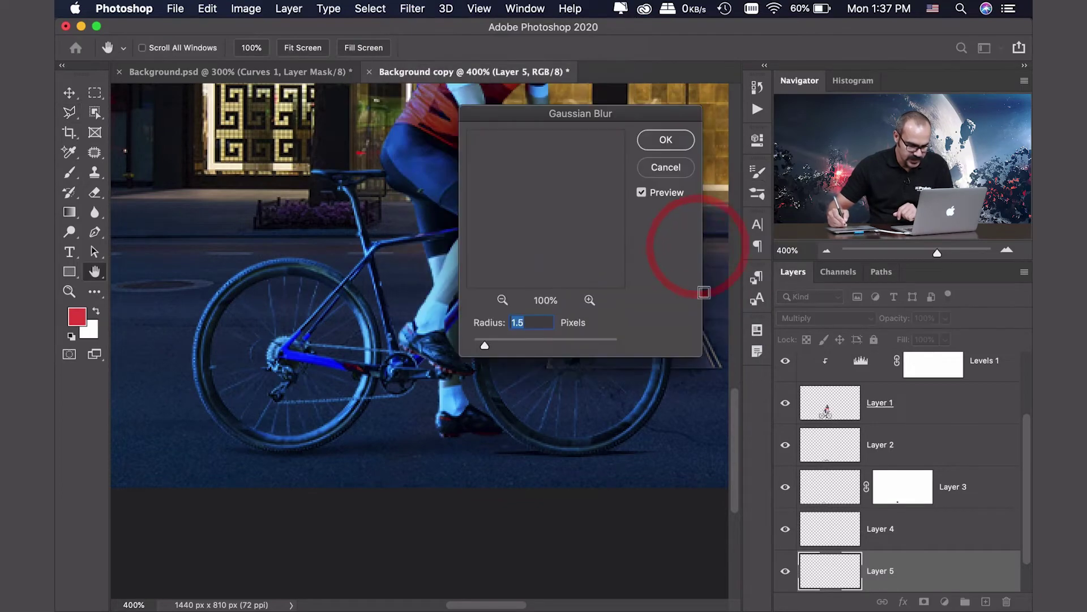
left_click(666, 145)
left_click_drag(1026, 498, 1025, 535)
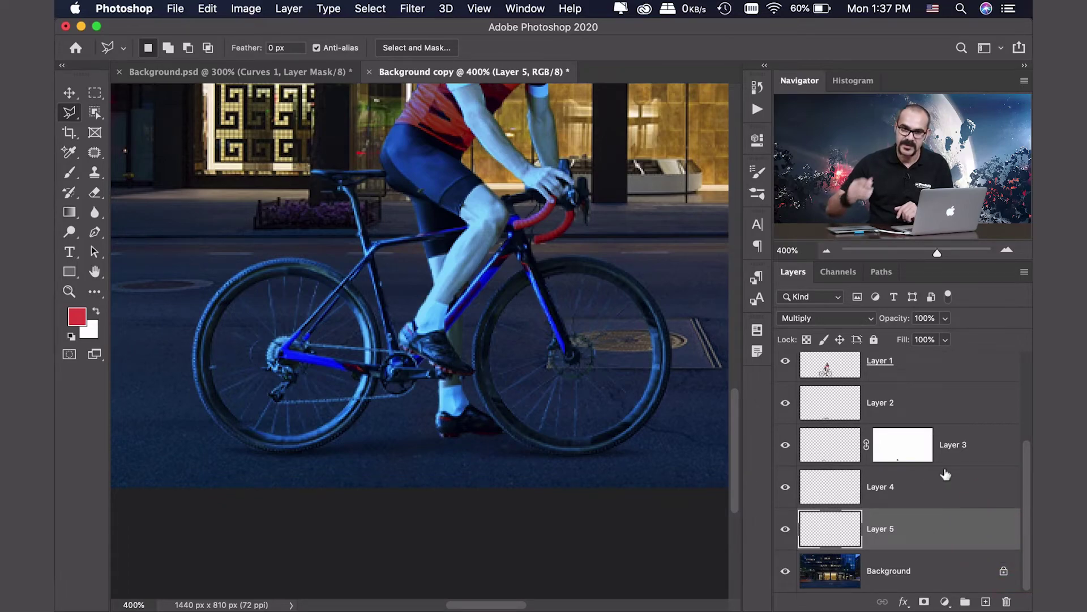
left_click(922, 374)
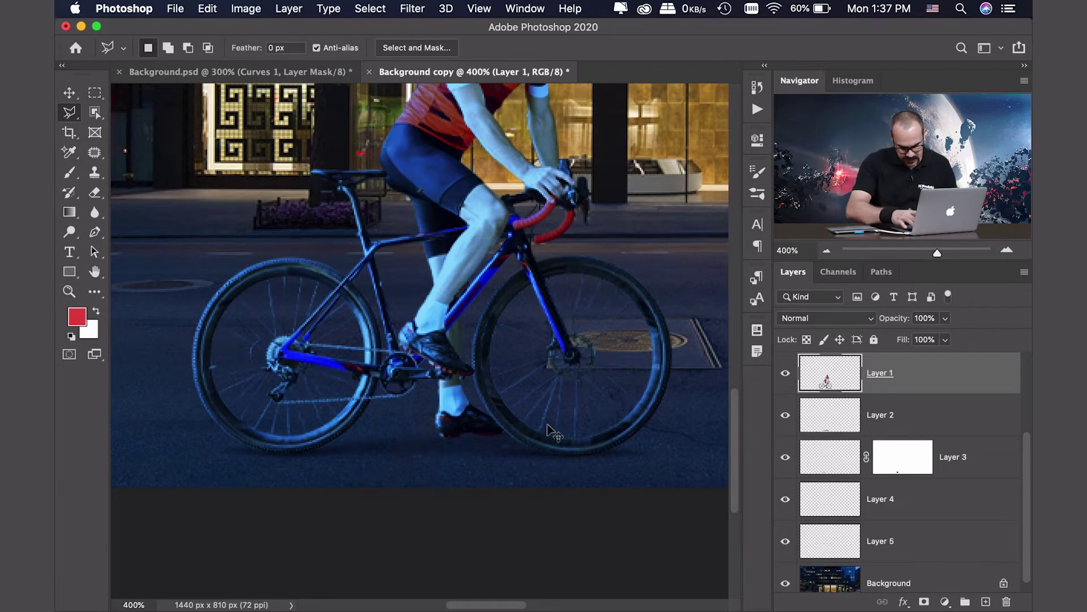
key("super+minus")
key("super+minus")
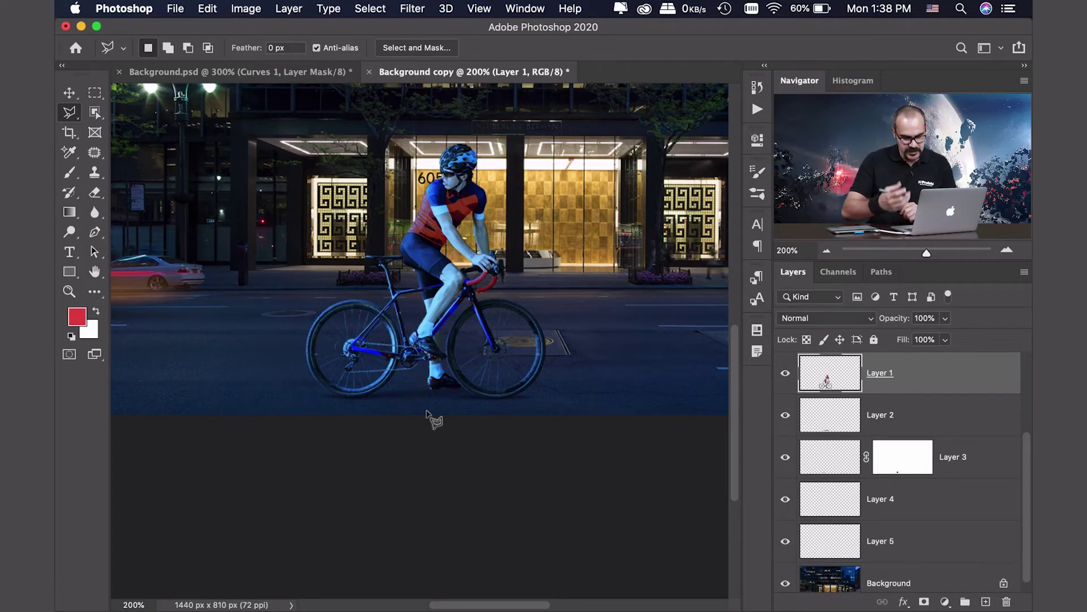
Outline a thin contact-shadow shape on the Background layer directly beneath the cyclist's lower shoe with the Polygonal Lasso
left_click(69, 291)
left_click_drag(425, 397, 510, 410)
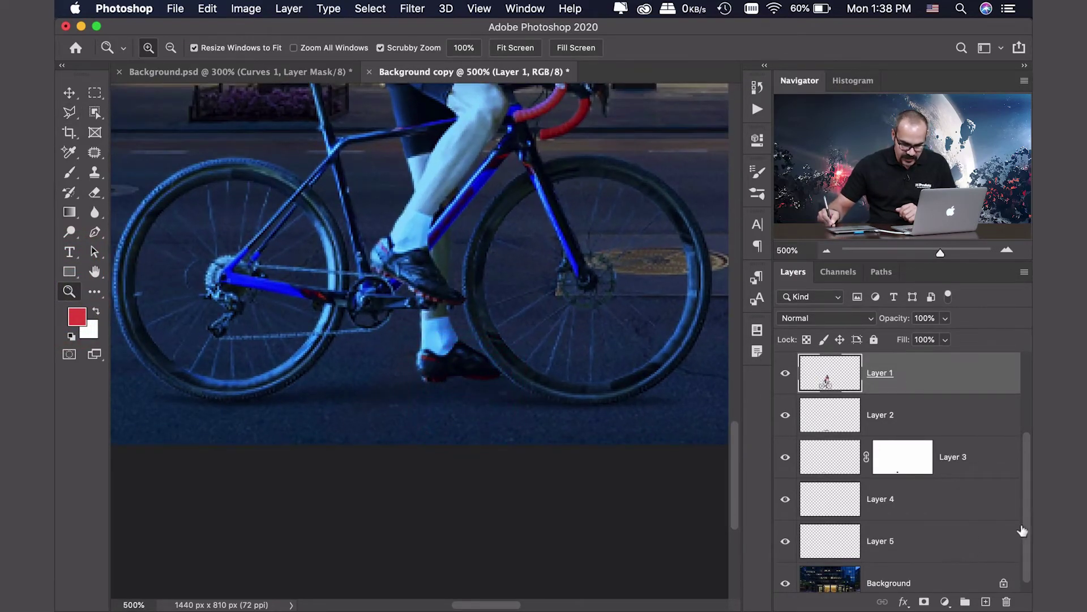
scroll(1022, 531, "down", 1)
left_click(935, 571)
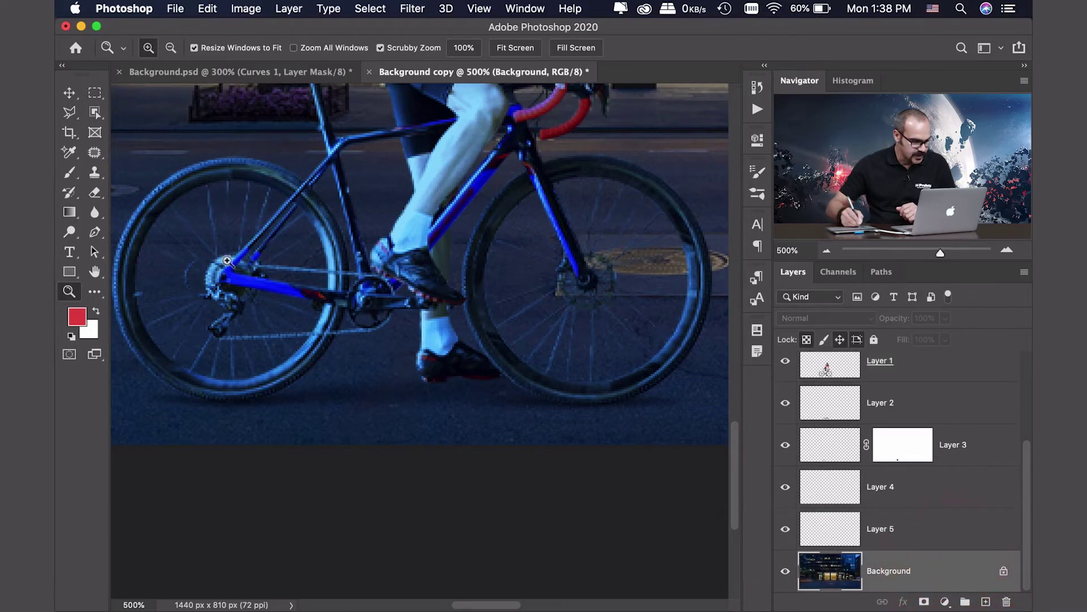
left_click(69, 112)
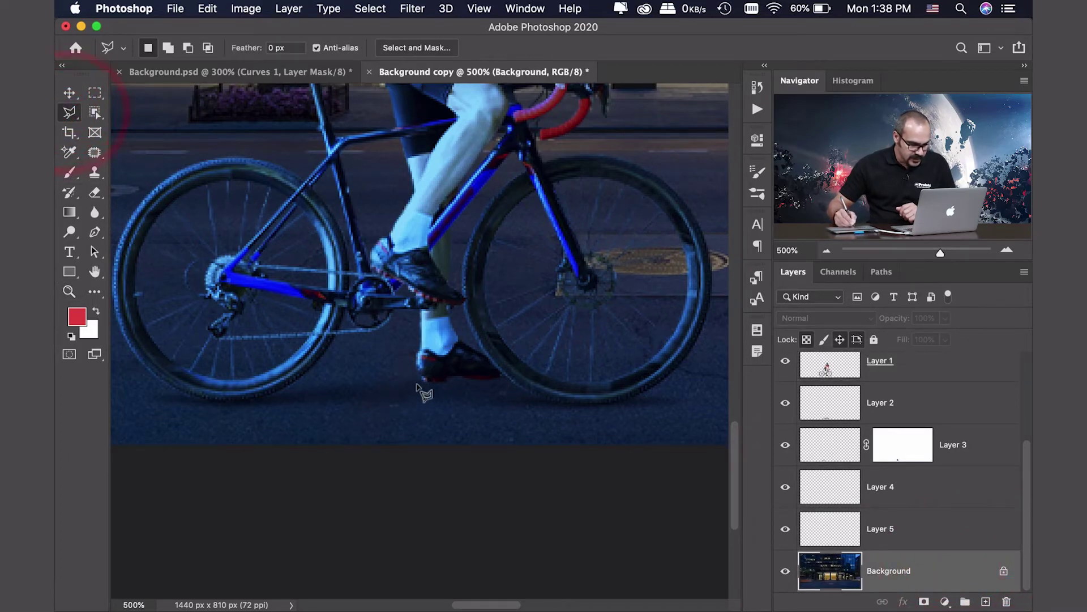
left_click(415, 379)
left_click(458, 372)
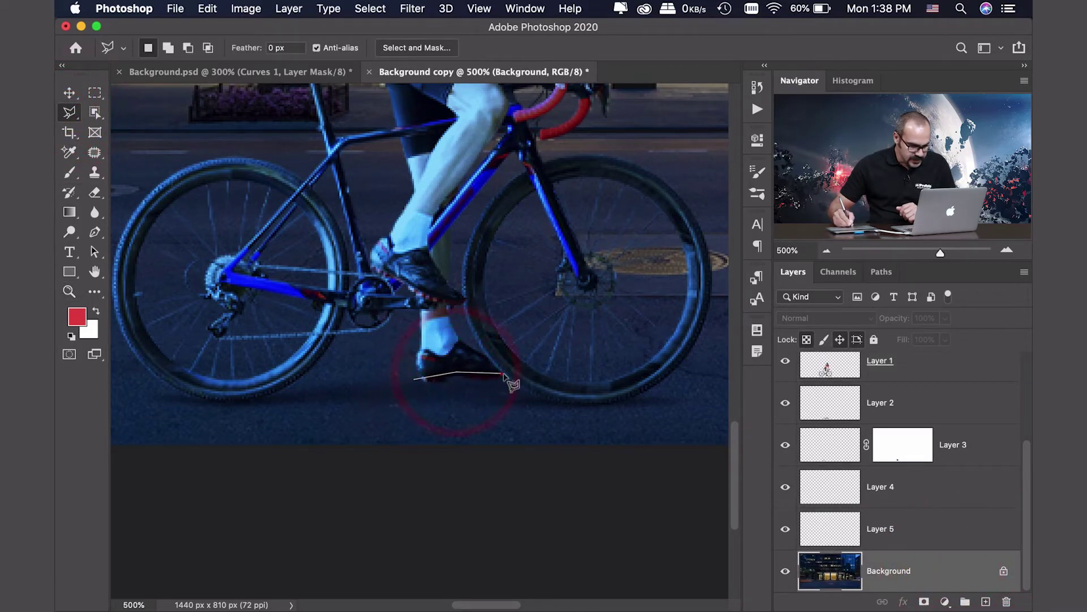
left_click(500, 373)
left_click(522, 382)
left_click(488, 390)
left_click(458, 383)
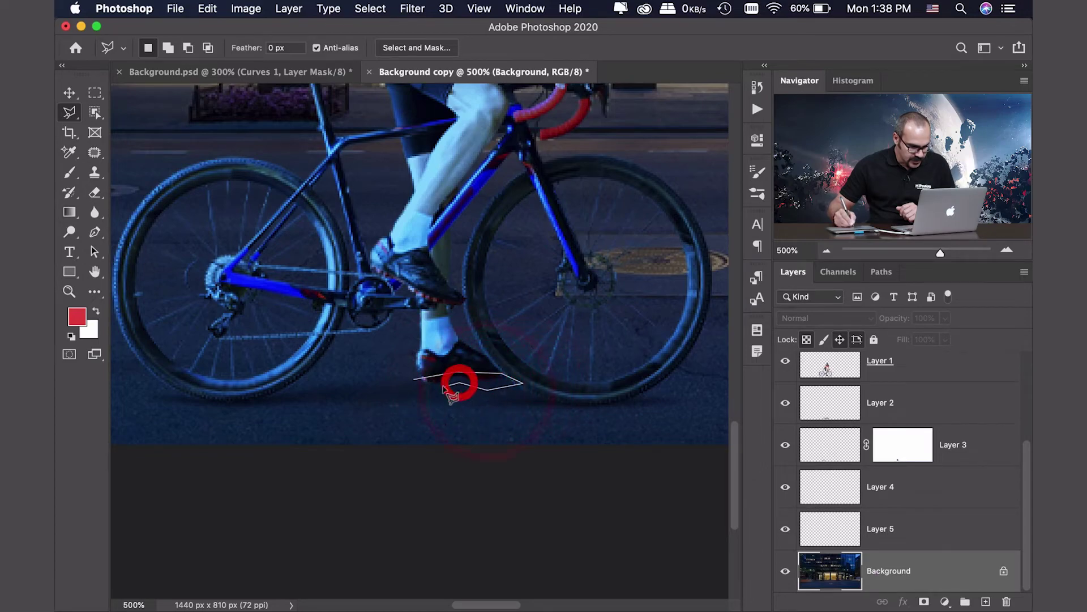
left_click(439, 388)
left_click(415, 379)
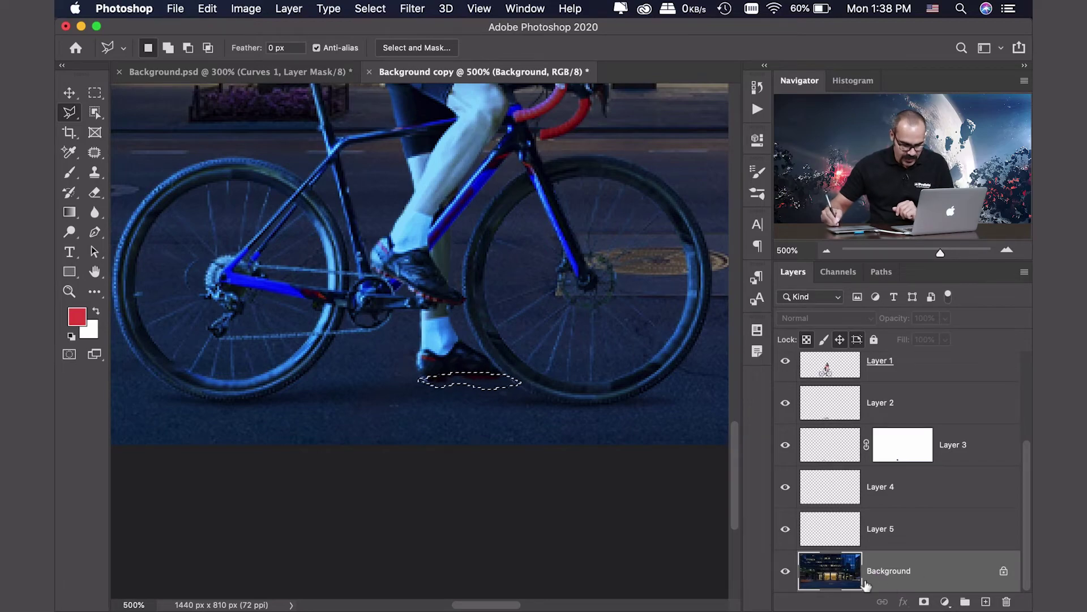
Copy the selected shoe-shadow area from the Background layer to a new layer and set its blend mode to Multiply
key("super+j")
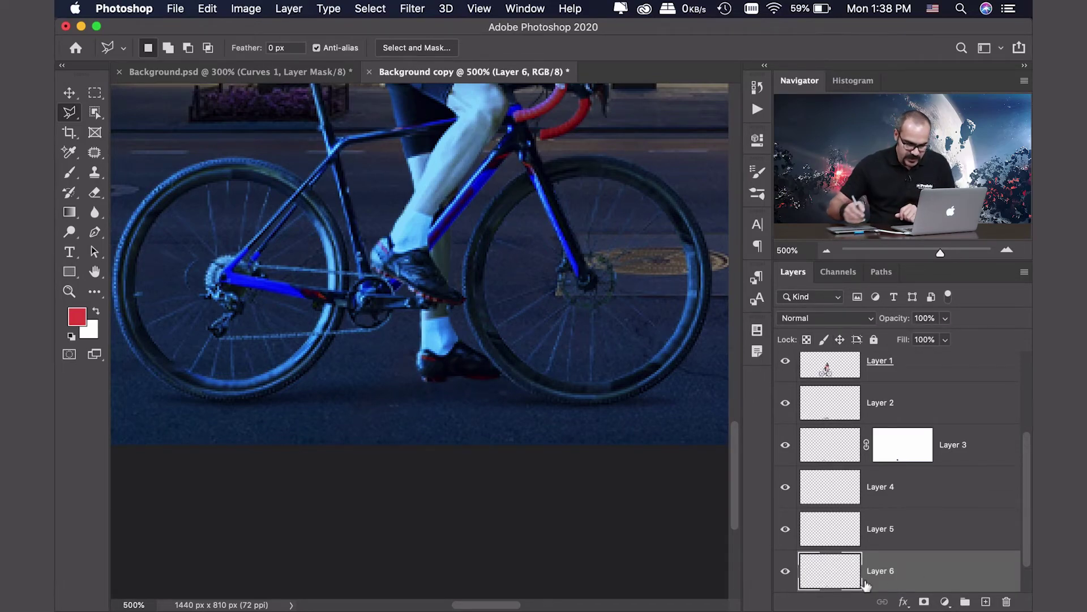
left_click(831, 321)
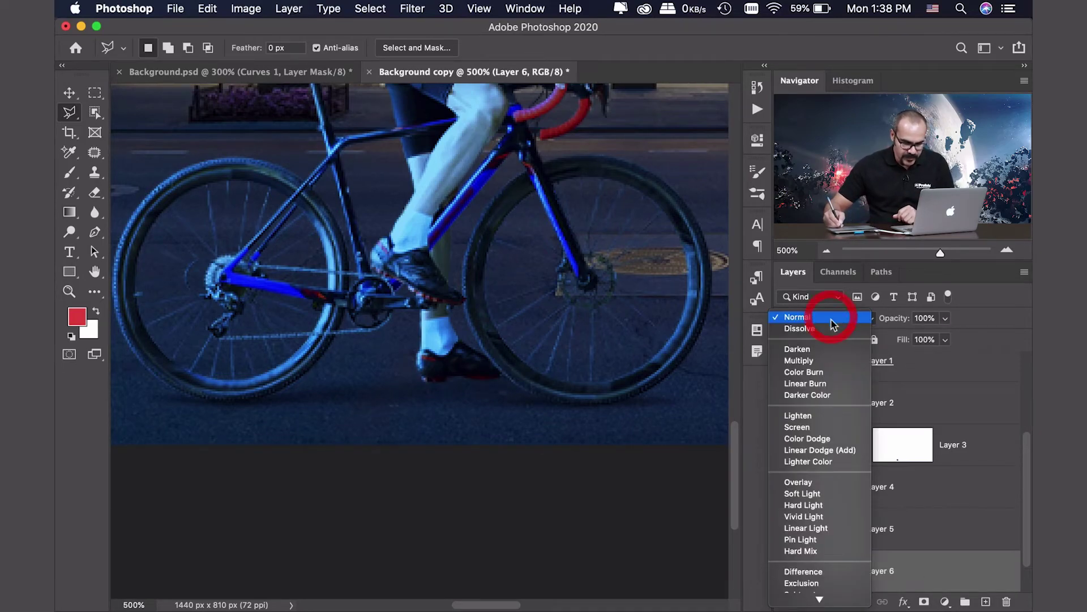
left_click(830, 361)
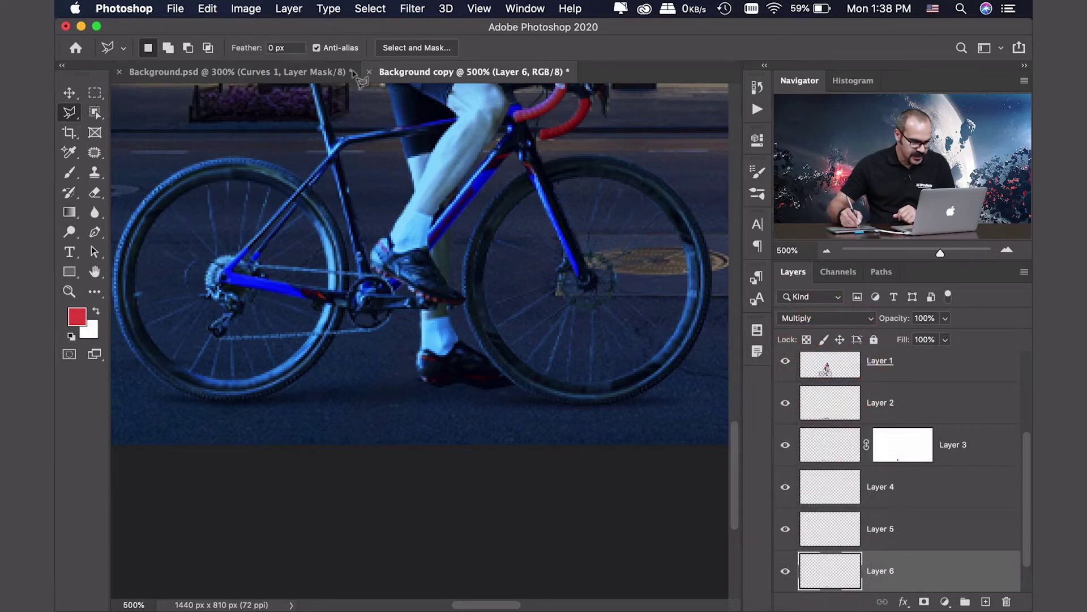
Soften the shoe's contact shadow with a Gaussian Blur of 1.5 pixels radius
left_click(412, 9)
mouse_move(535, 191)
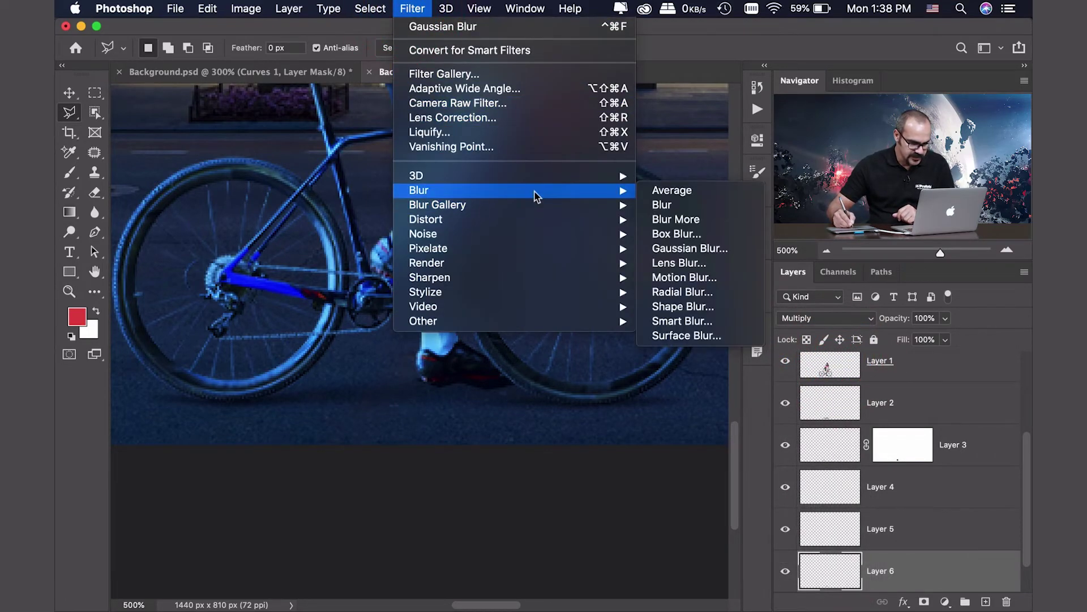
left_click(694, 249)
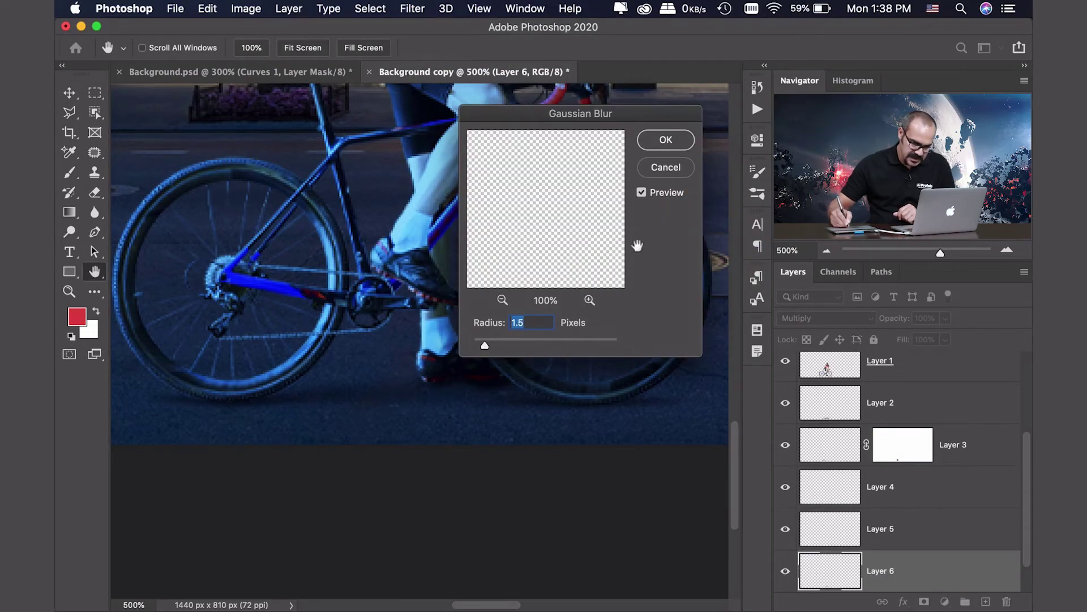
left_click(666, 140)
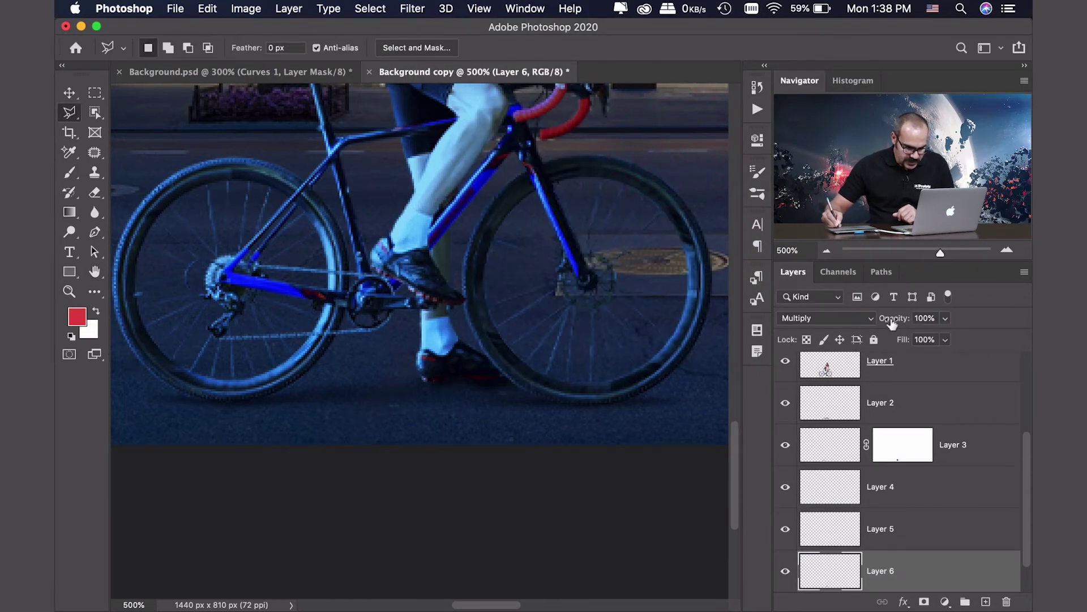
Lower the shoe shadow layer's opacity to 78% and check the whole composite
mouse_move(892, 323)
left_mouse_down()
mouse_move(855, 323)
mouse_move(871, 321)
left_mouse_up()
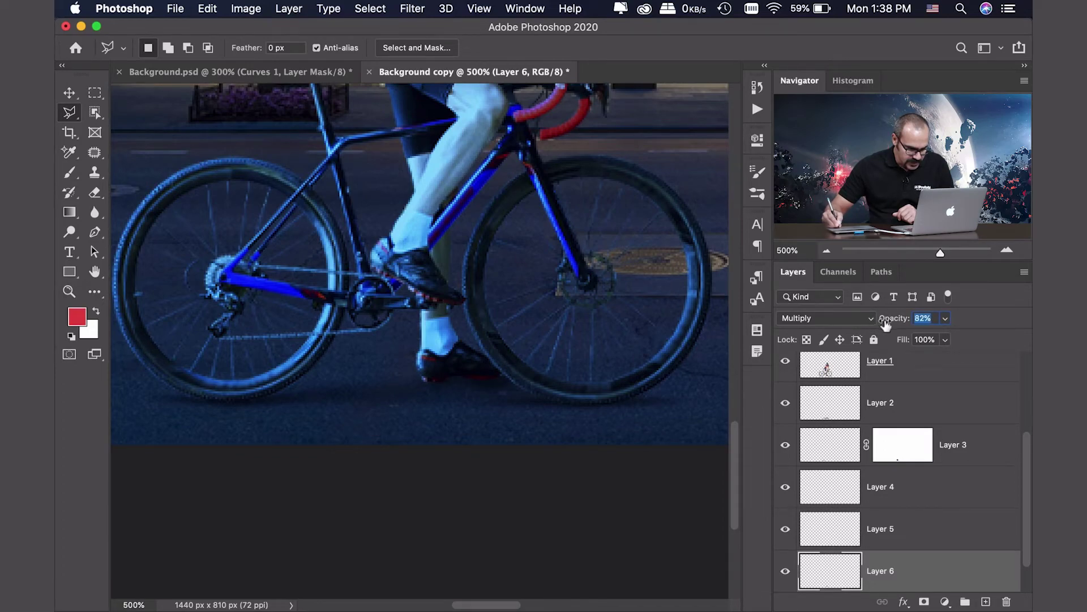
left_click_drag(887, 324, 837, 347)
key("super+minus")
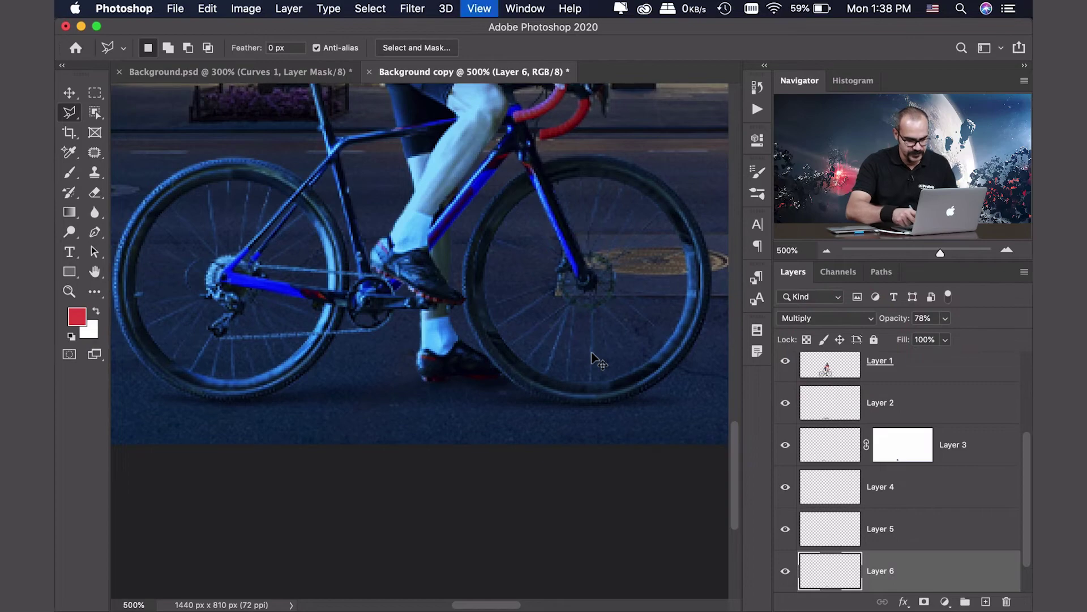
key("super+minus")
key("super+minus")
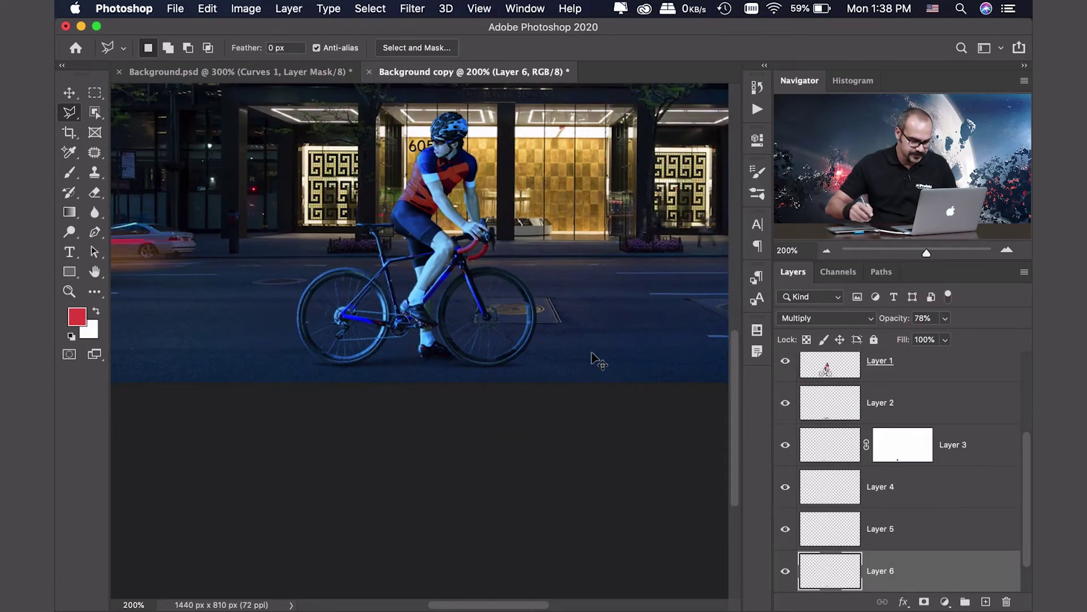
key("super+minus")
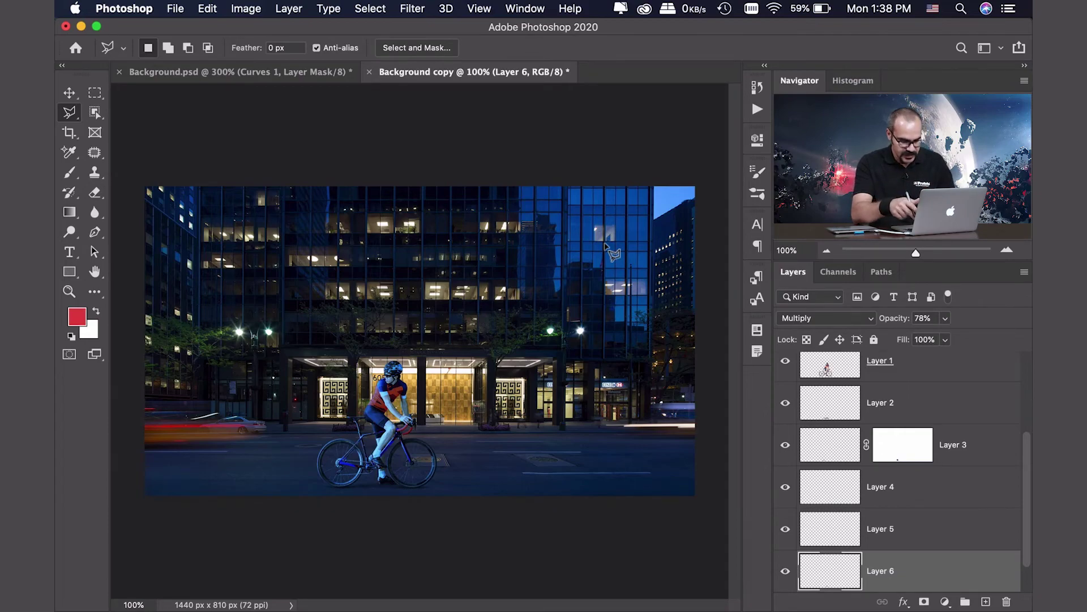
Add a Color Lookup adjustment layer above Curves 1 and load the NightFromDay.CUBE 3D LUT
key("super+plus")
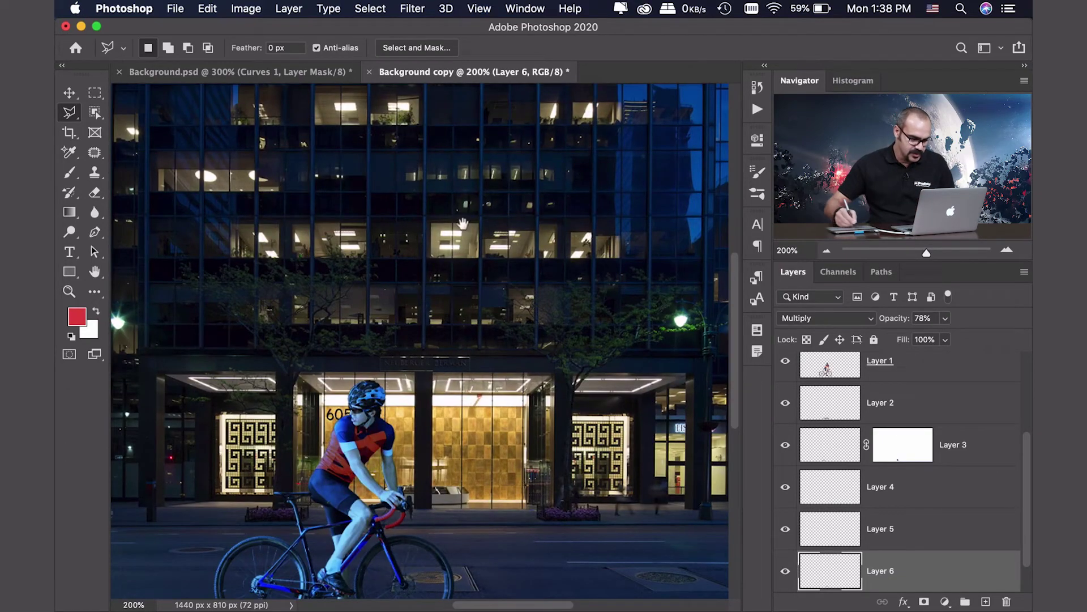
left_click_drag(510, 355, 592, 249)
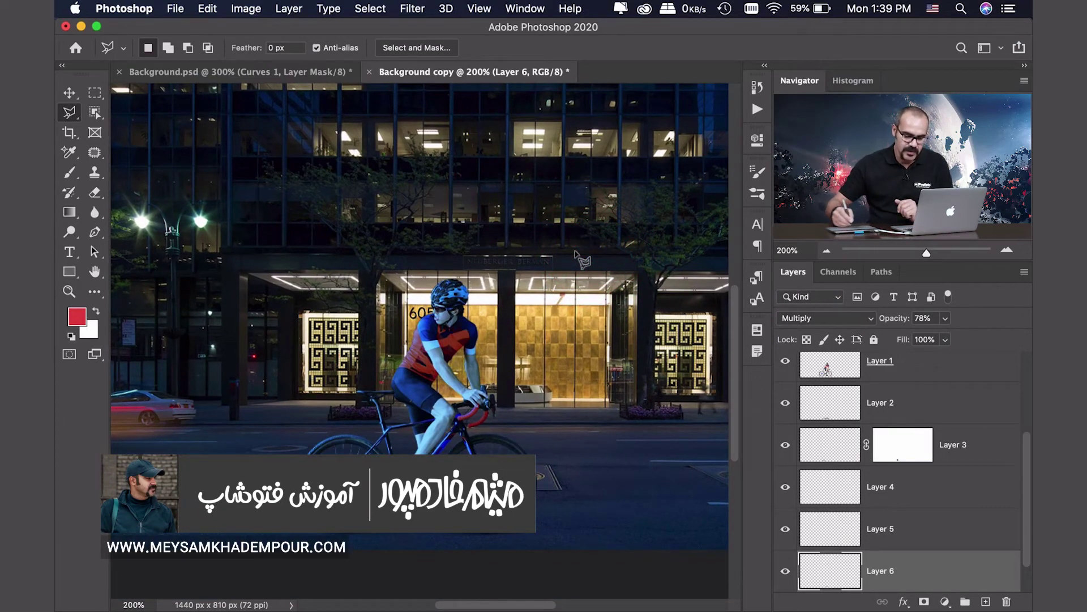
scroll(981, 475, "up", 5)
left_click(982, 365)
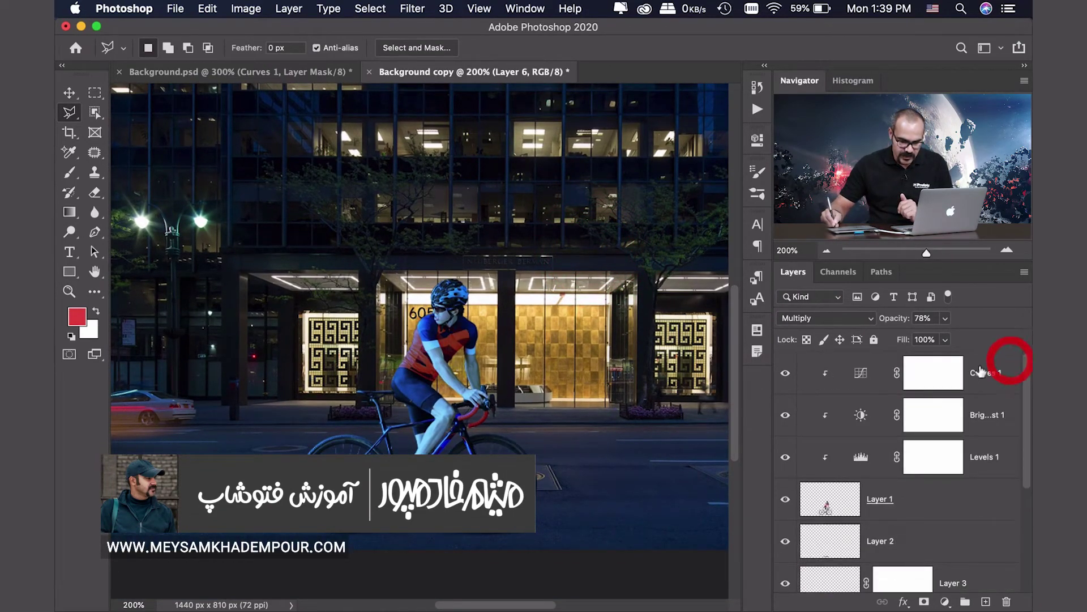
left_click(945, 601)
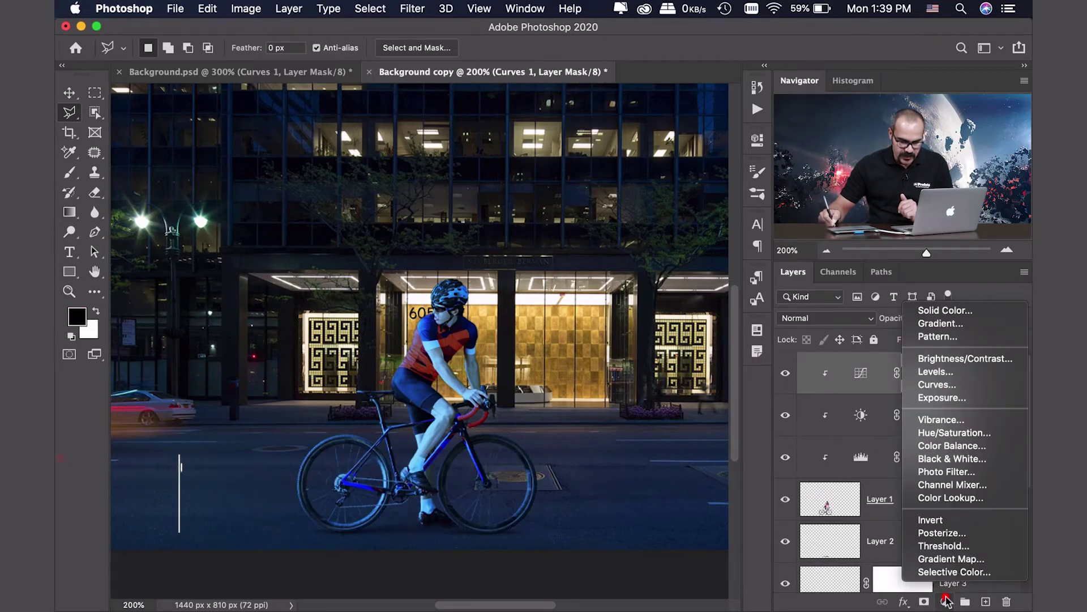
left_click(968, 499)
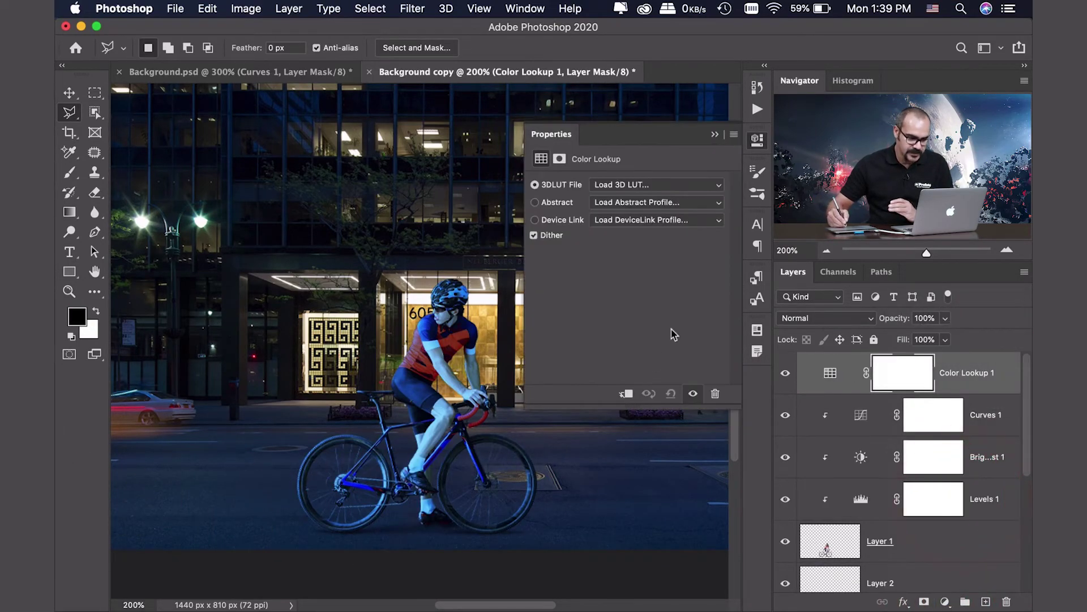
left_click(660, 183)
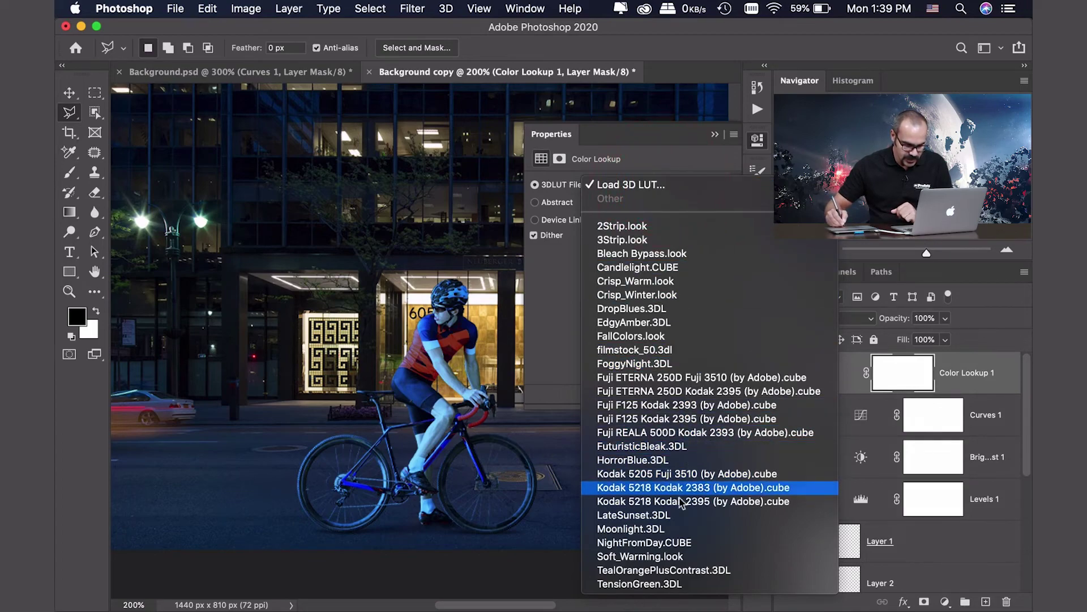
left_click(669, 543)
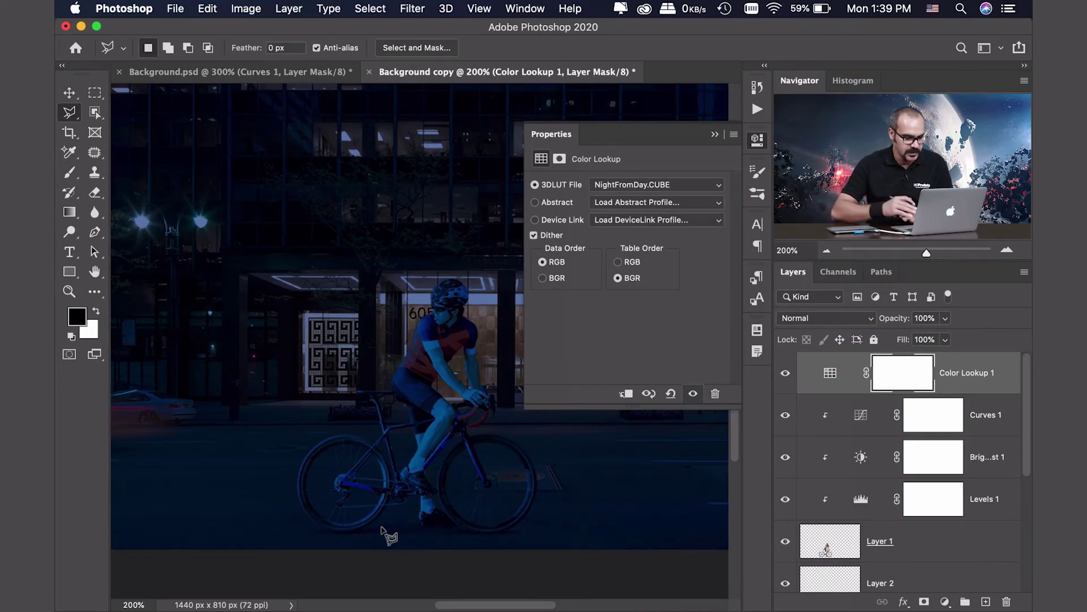
Reduce the Color Lookup layer's fill to 50% to moderate the night grade over the whole image
key("super+minus")
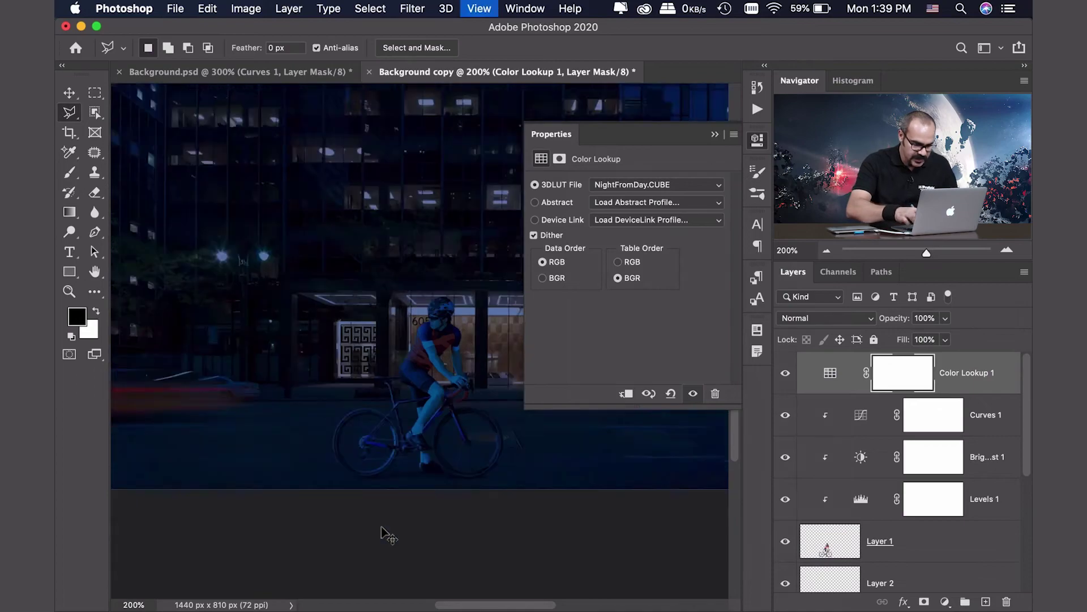
left_click(764, 140)
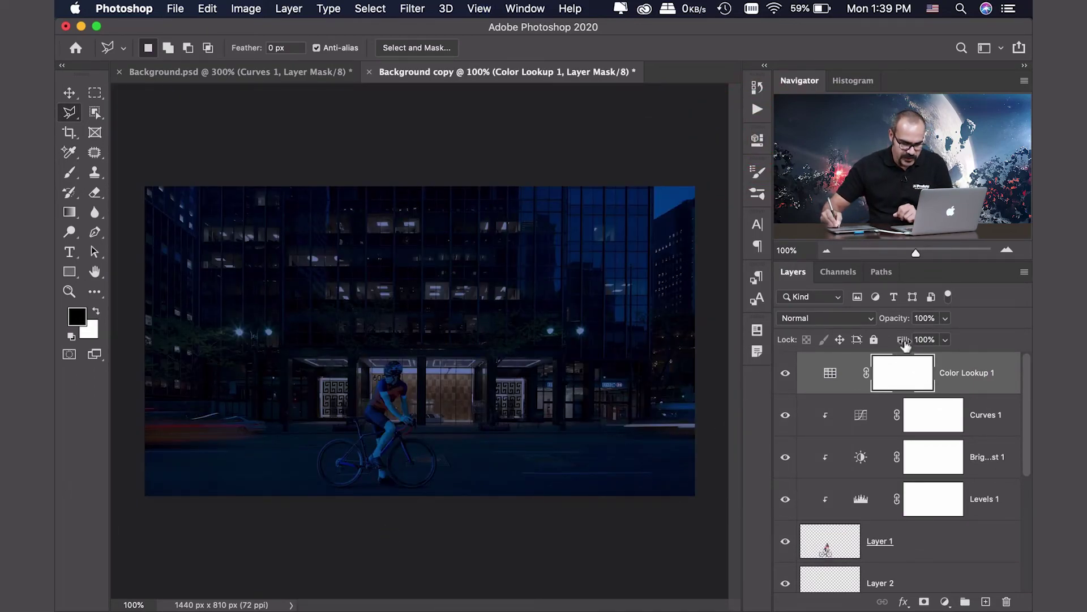
left_click_drag(905, 344, 876, 344)
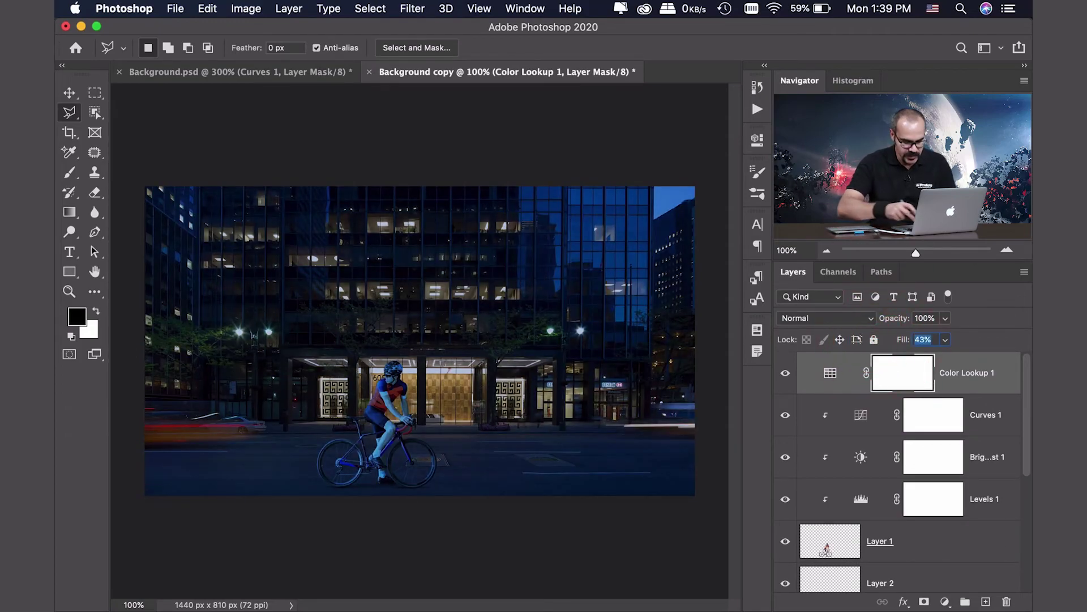
type("50")
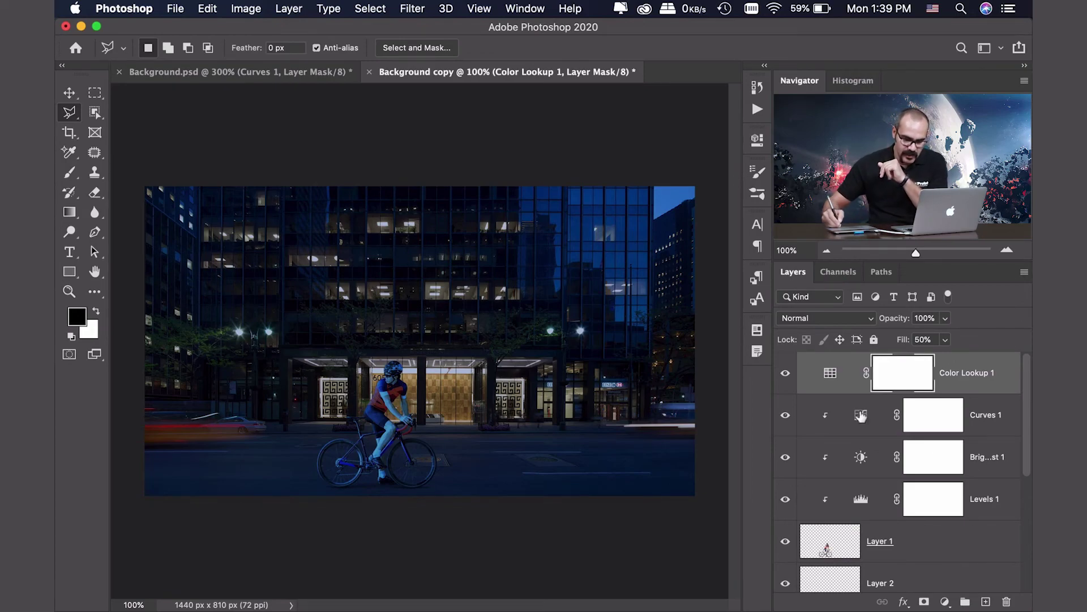
Add a Curves adjustment layer above Color Lookup 1 and raise the RGB curve's midpoint slightly to brighten the whole scene
left_click(946, 601)
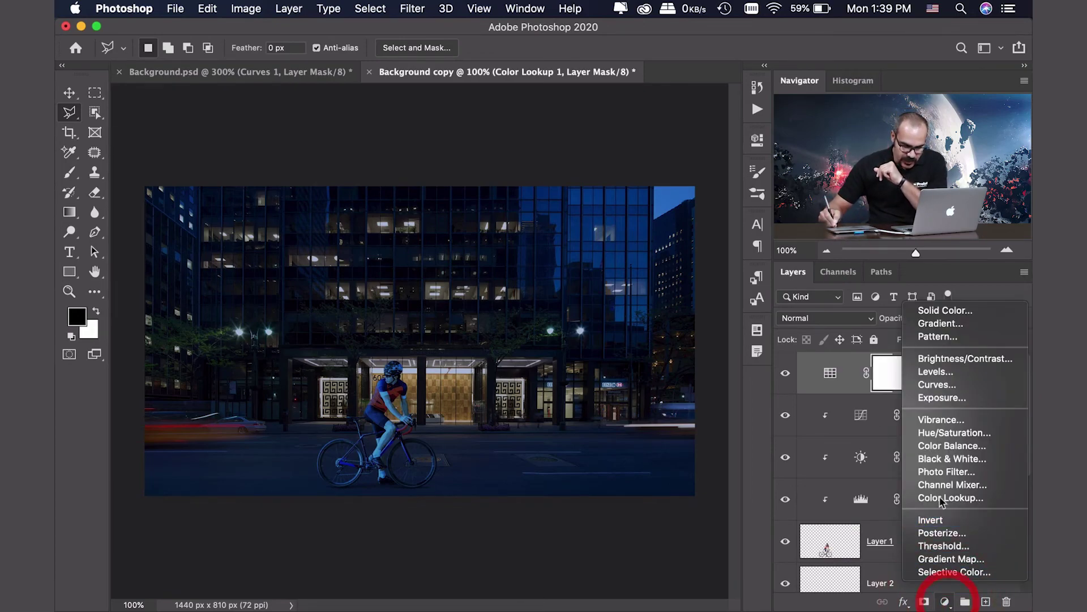
left_click(951, 387)
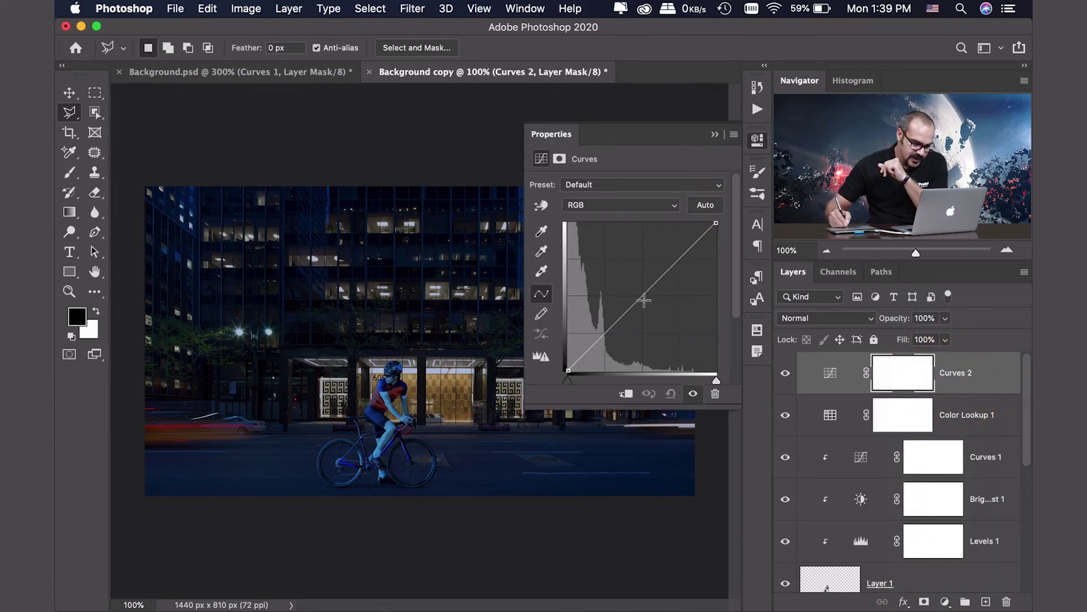
left_click_drag(643, 294, 631, 282)
left_click(748, 150)
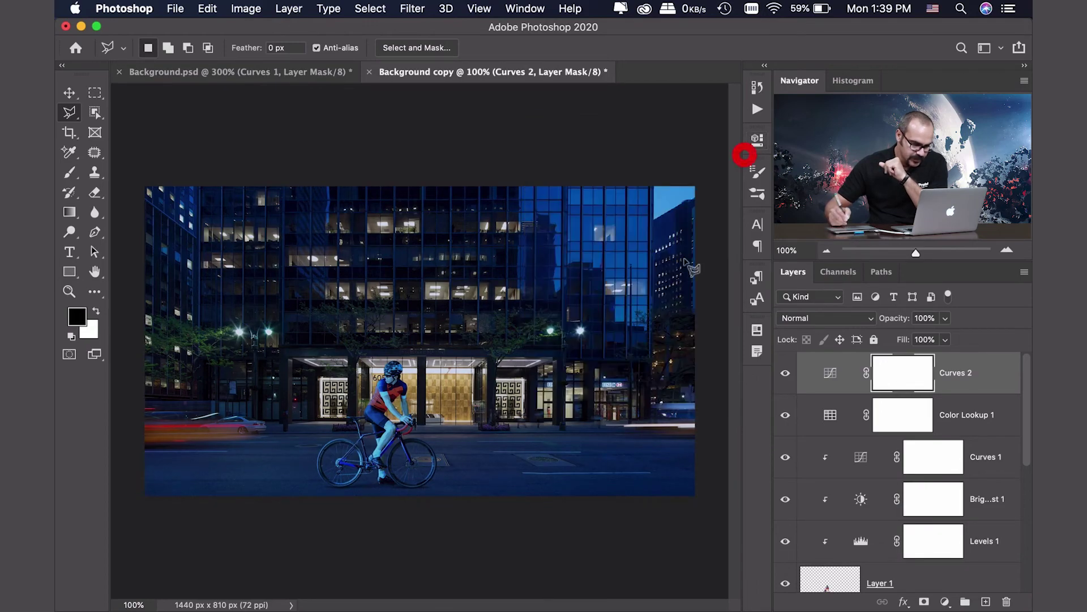
key("super+plus")
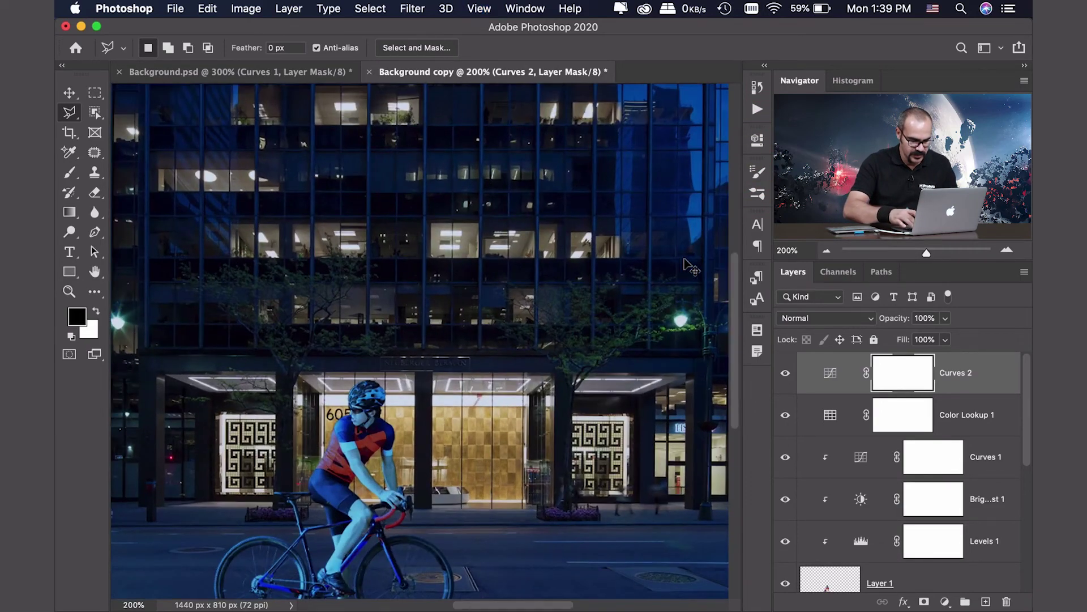
left_click_drag(573, 341, 635, 289)
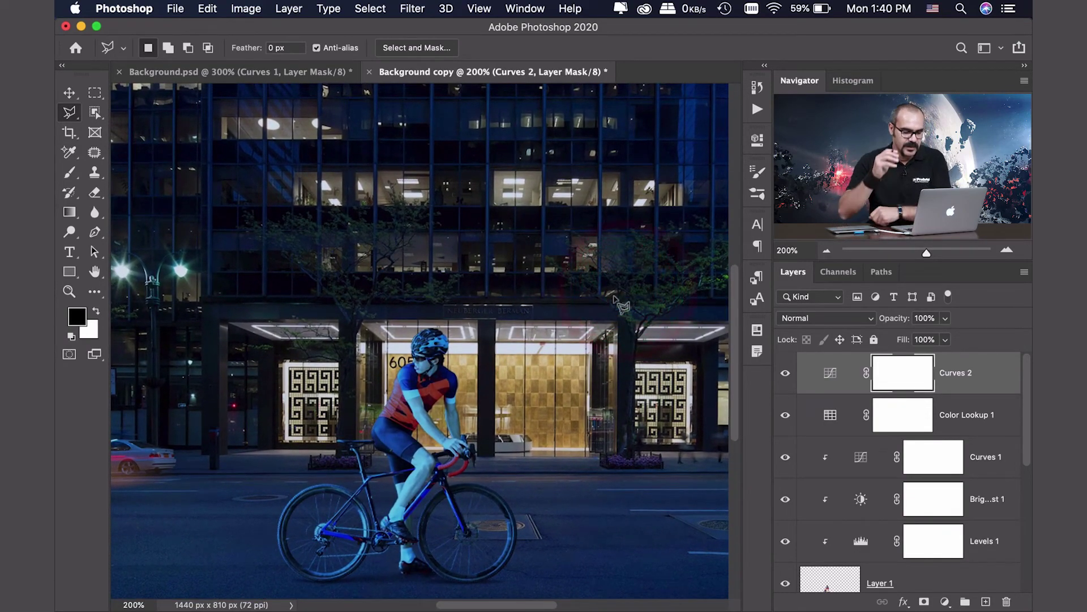